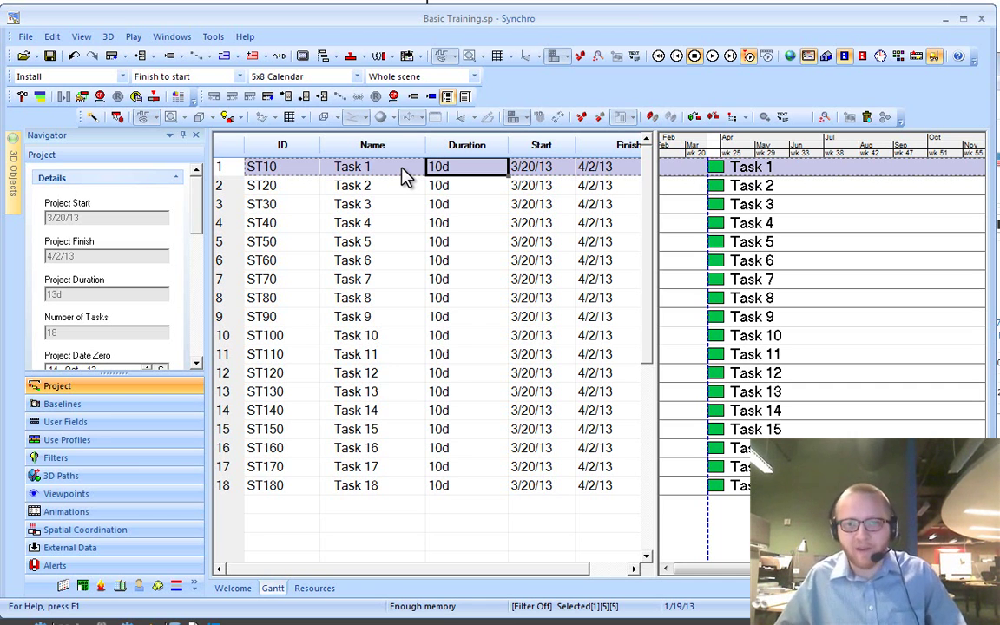
- Try linking Tasks 1 through 8 as a chain and rescheduling the project, and undo the result
click(384, 169)
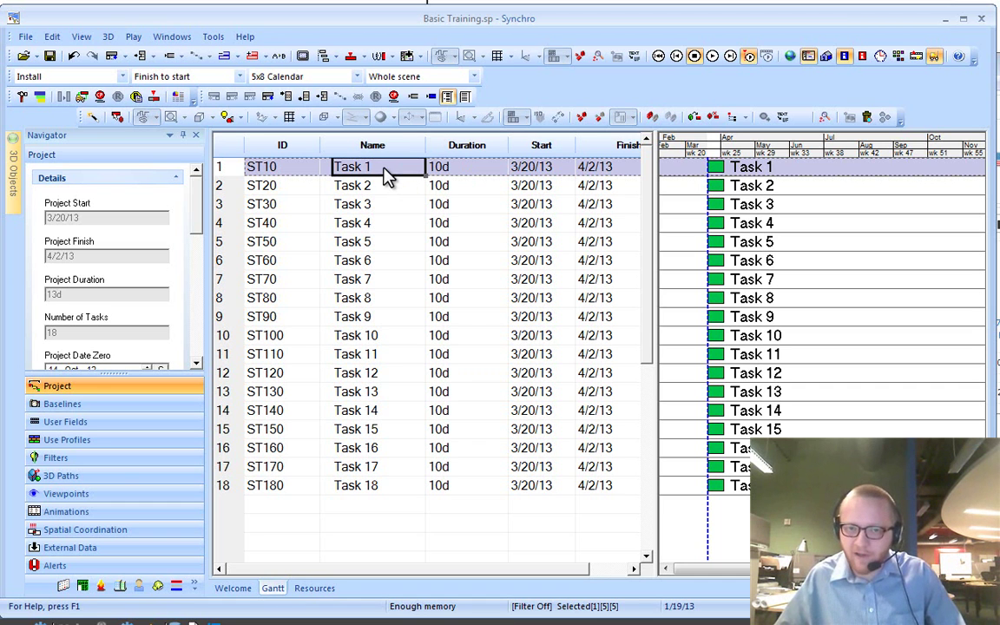
shift+click(380, 304)
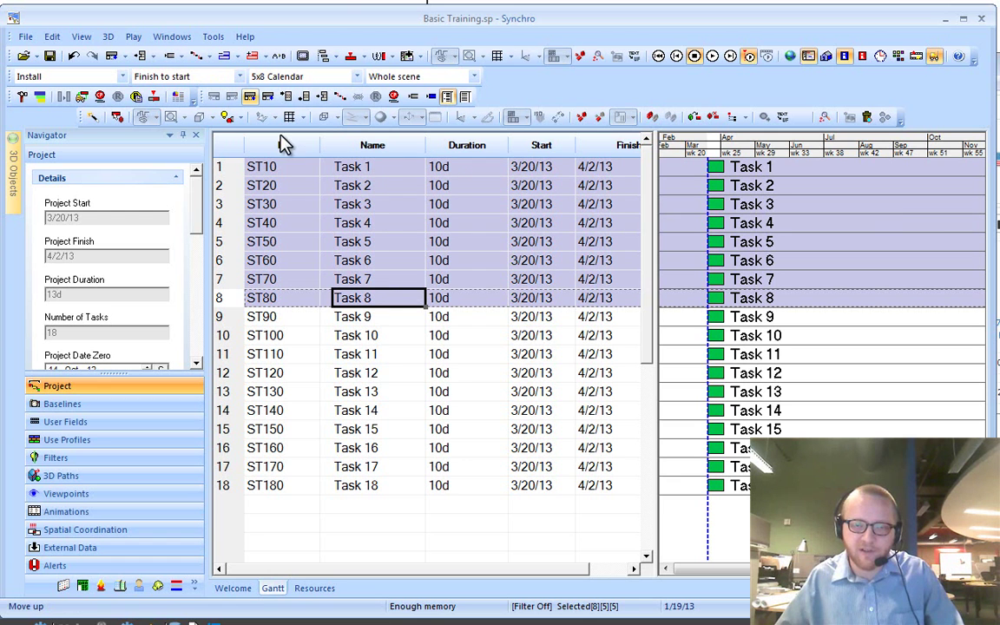
right_click(349, 223)
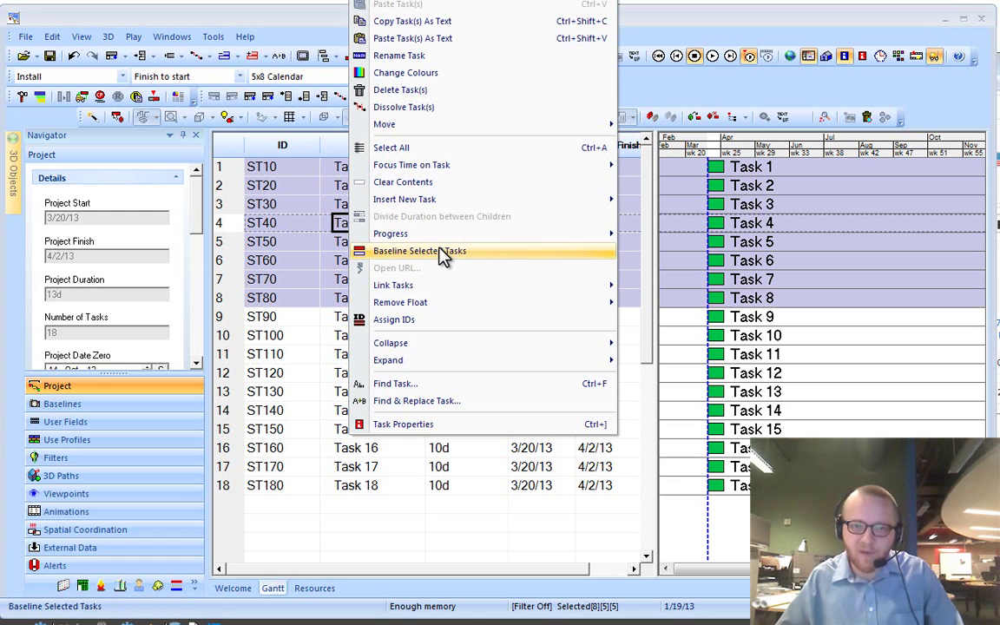
mouse_move(440, 286)
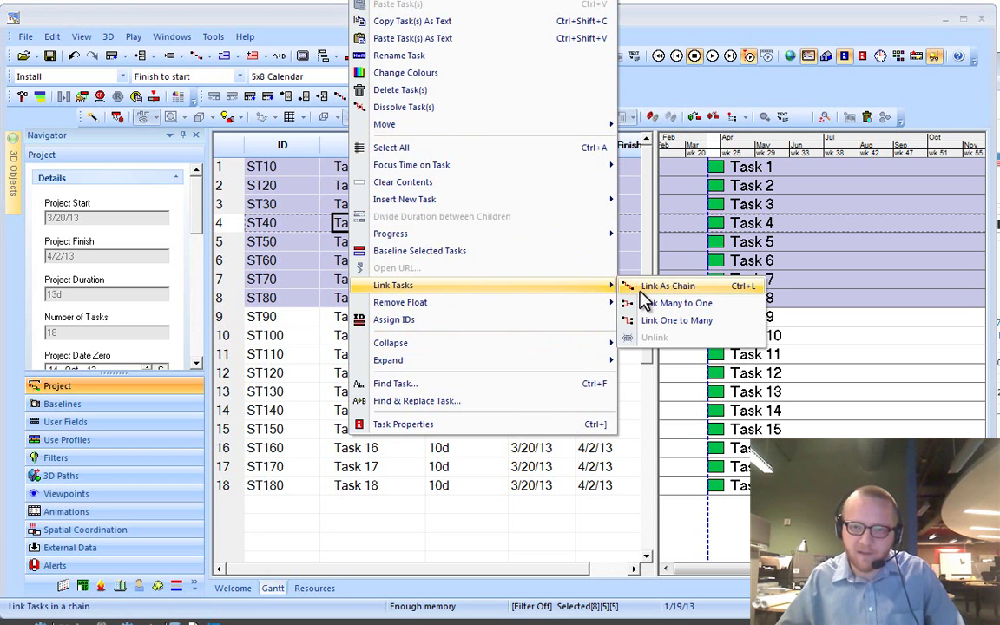
click(644, 300)
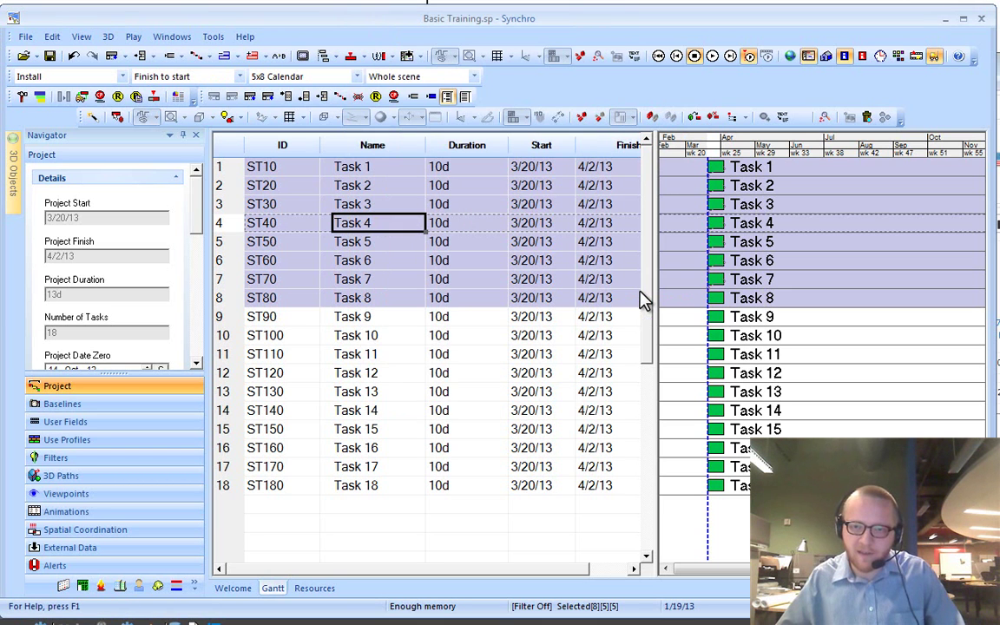
click(374, 97)
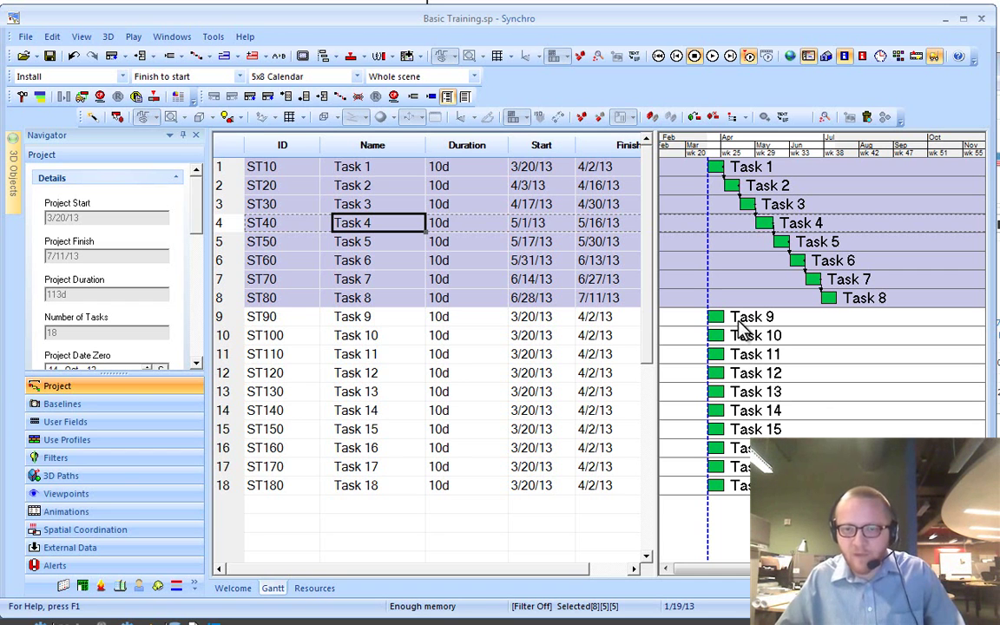
key(ctrl+shift+F2)
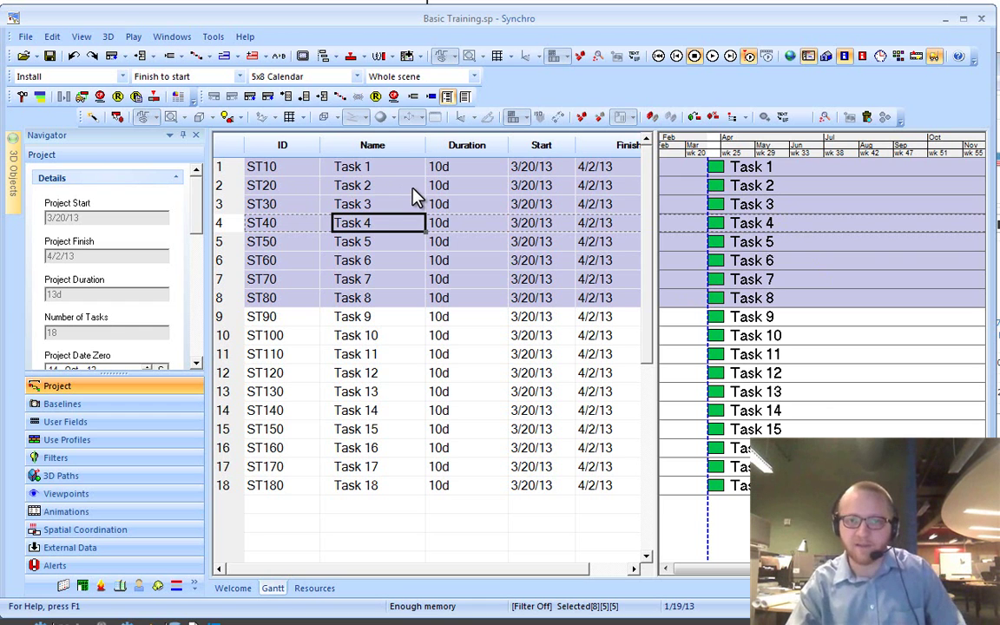
- Link Tasks 1 through 6 as a chain in ascending order and reschedule the project
click(395, 170)
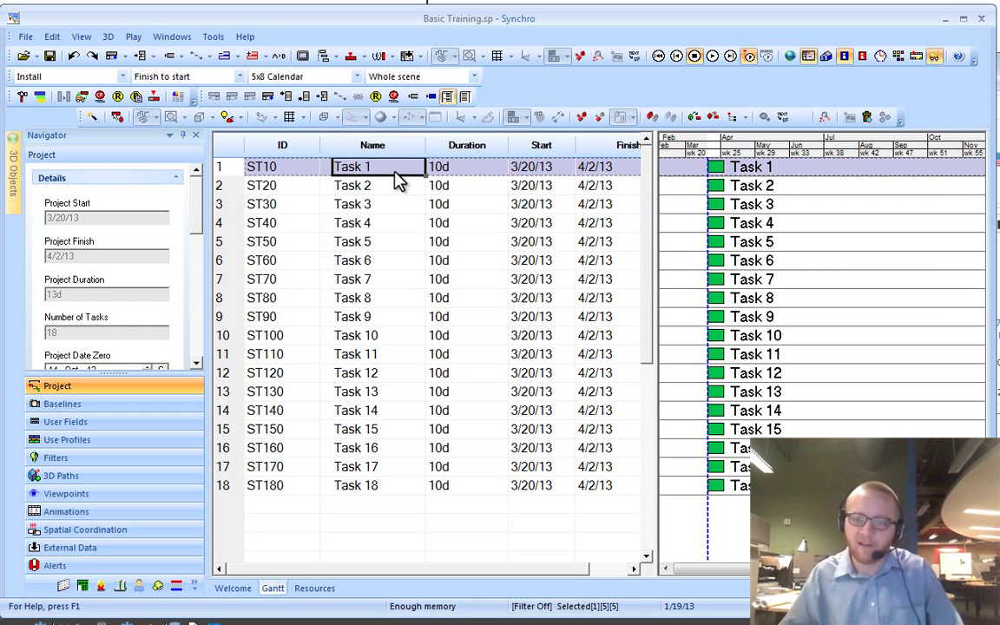
shift+click(380, 262)
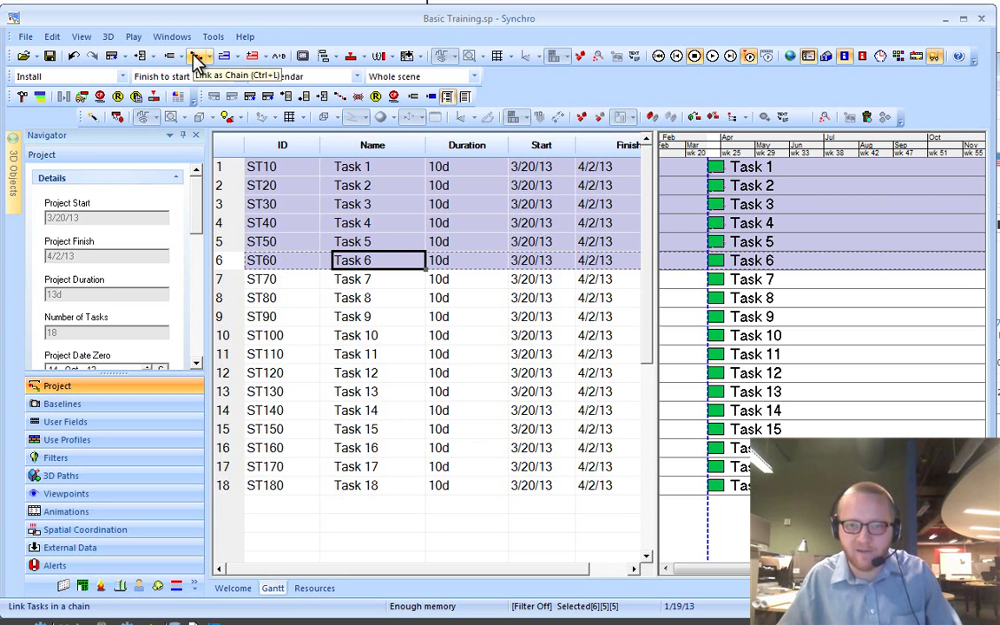
click(376, 98)
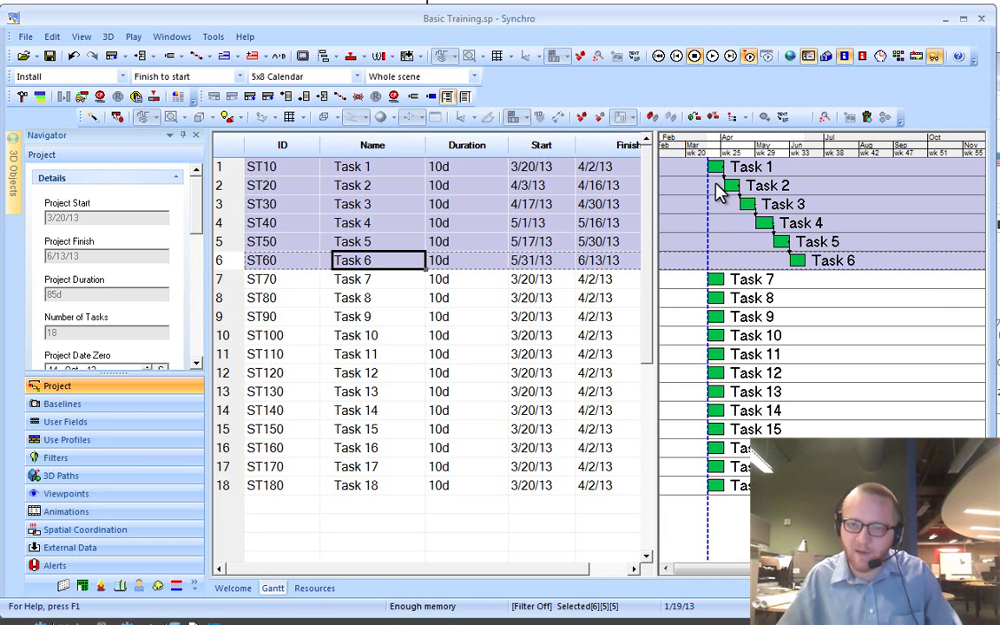
- Try chaining Tasks 7, 10, 9, 13, 8, 11 and 12 in that order with rescheduling, and undo both task chains
click(395, 282)
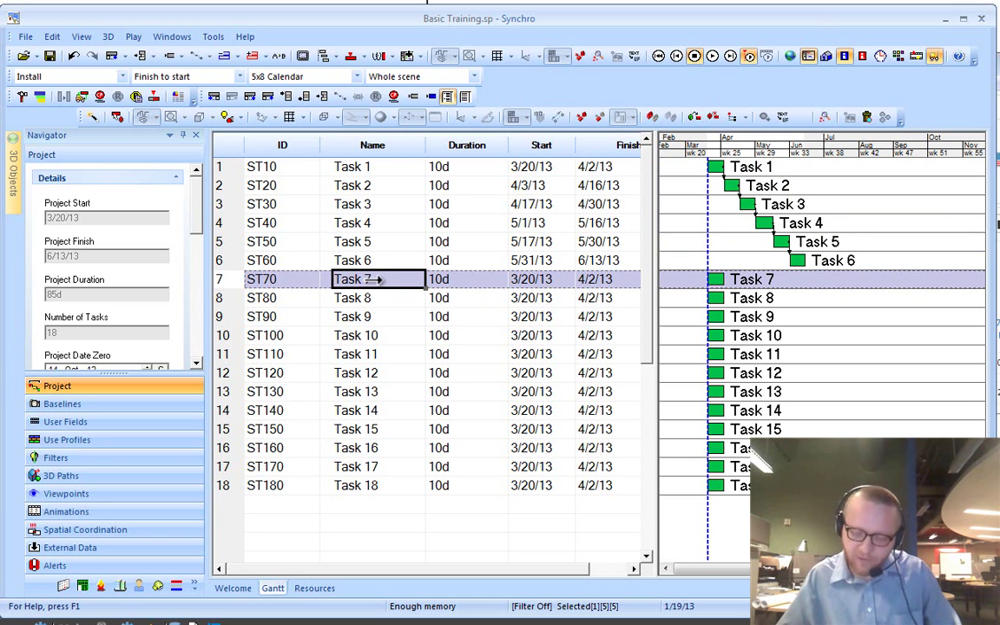
ctrl+click(369, 336)
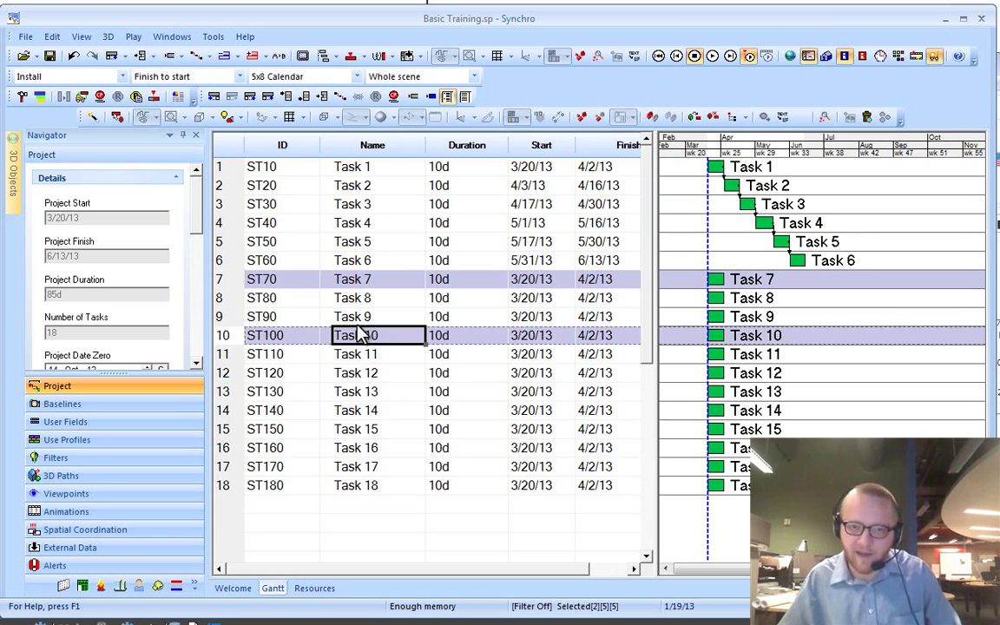
ctrl+click(364, 320)
ctrl+click(372, 392)
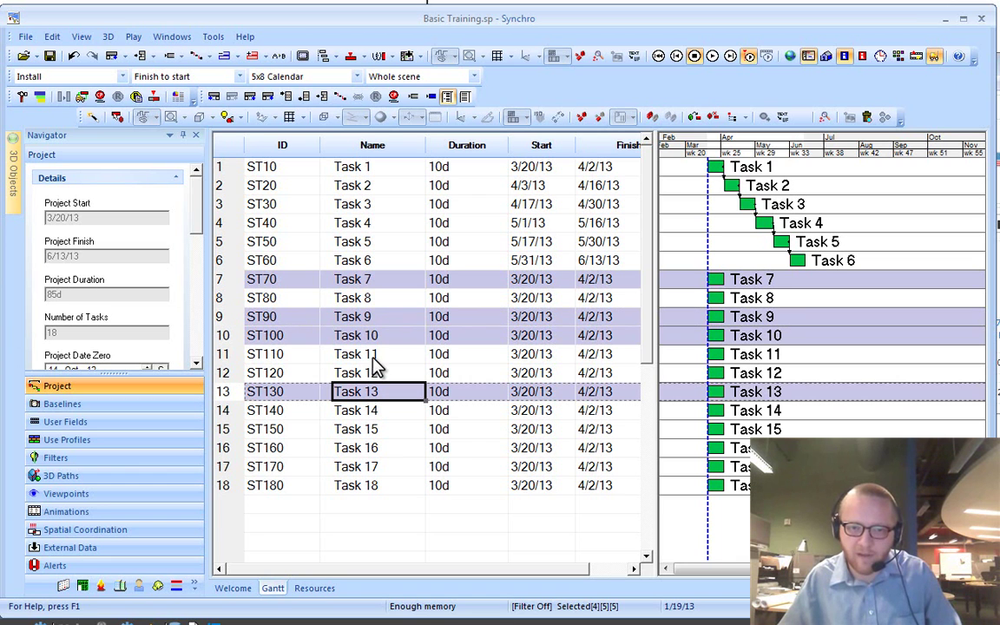
ctrl+click(364, 299)
ctrl+click(379, 355)
ctrl+click(382, 372)
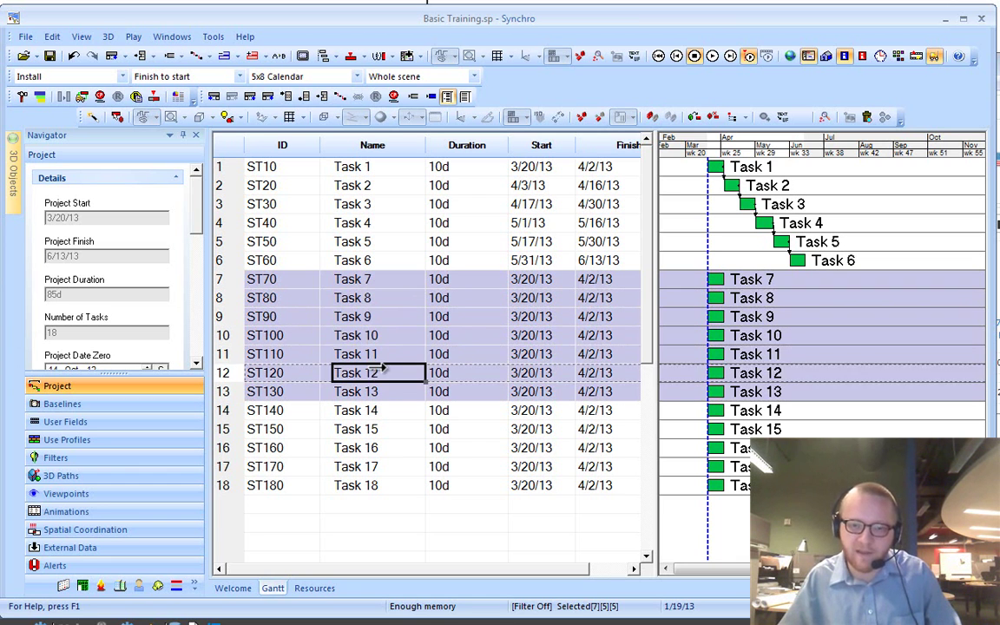
click(198, 61)
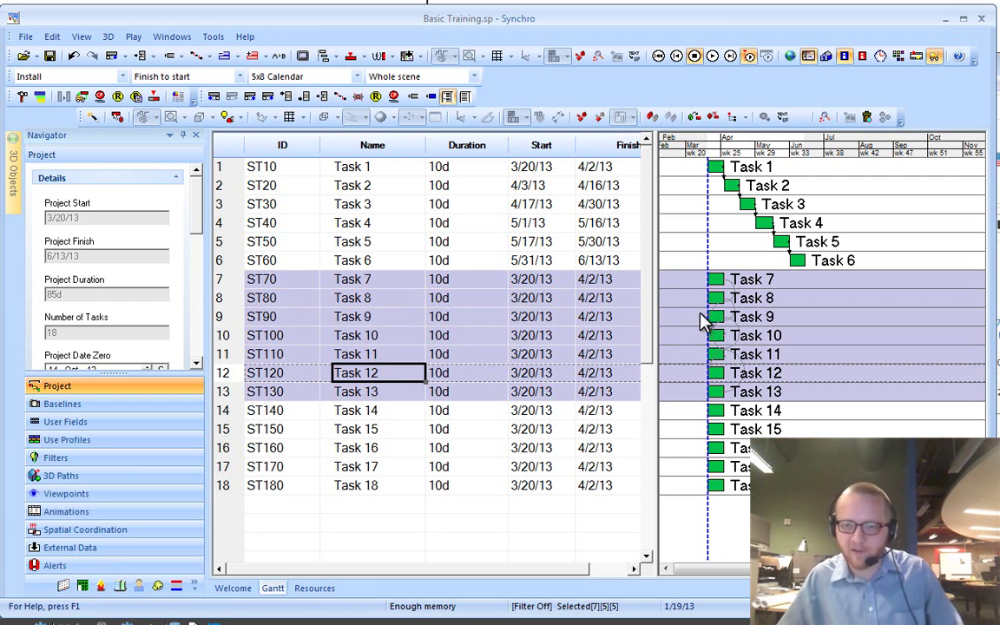
click(376, 96)
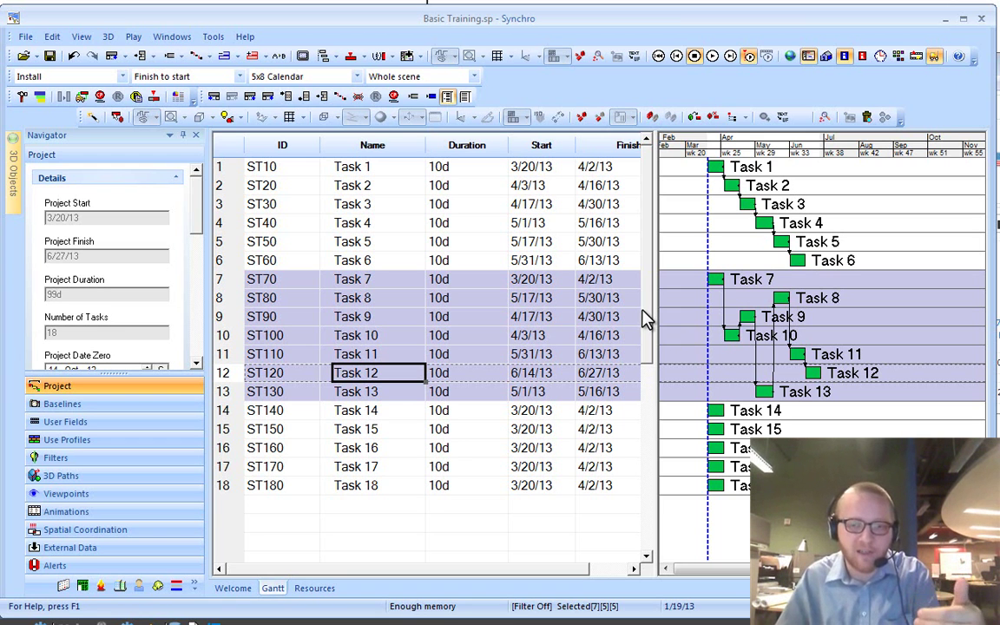
key(ctrl+z)
key(ctrl+z)
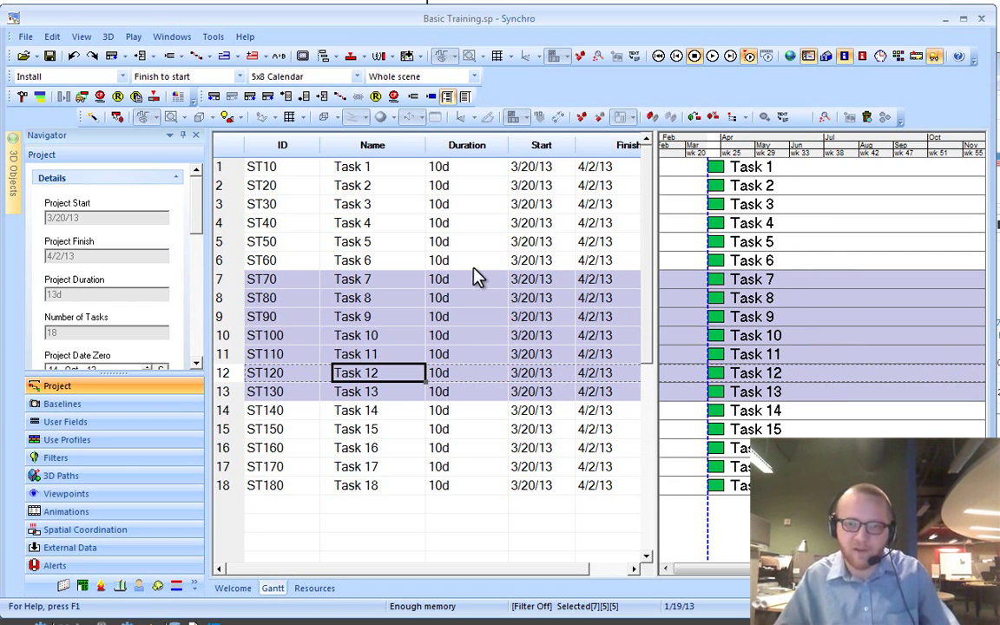
- Link Tasks 6 through 1 as a chain in reverse order, starting from Task 6, and reschedule the project
click(357, 167)
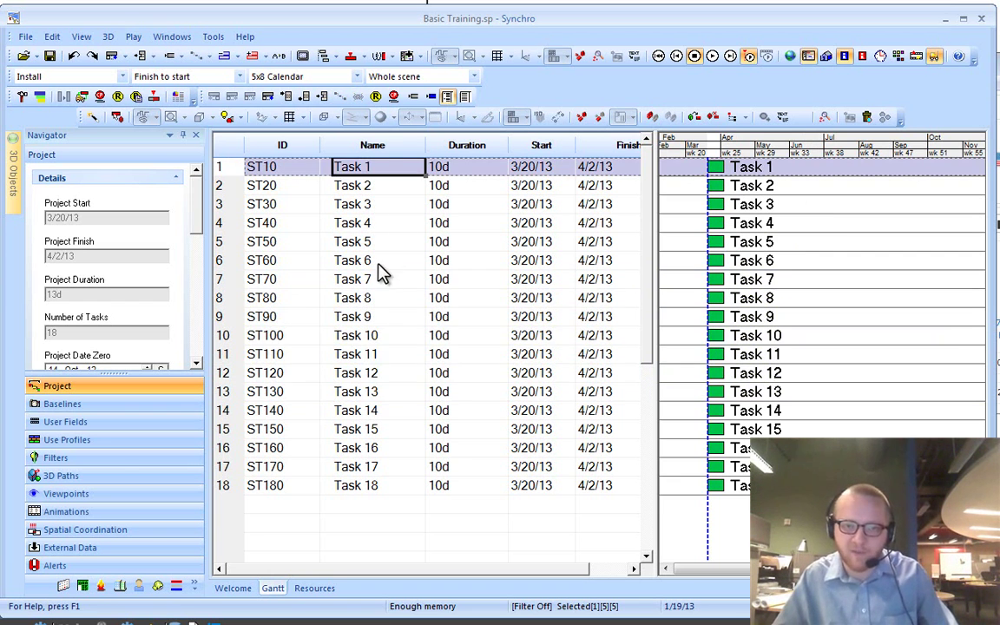
click(380, 262)
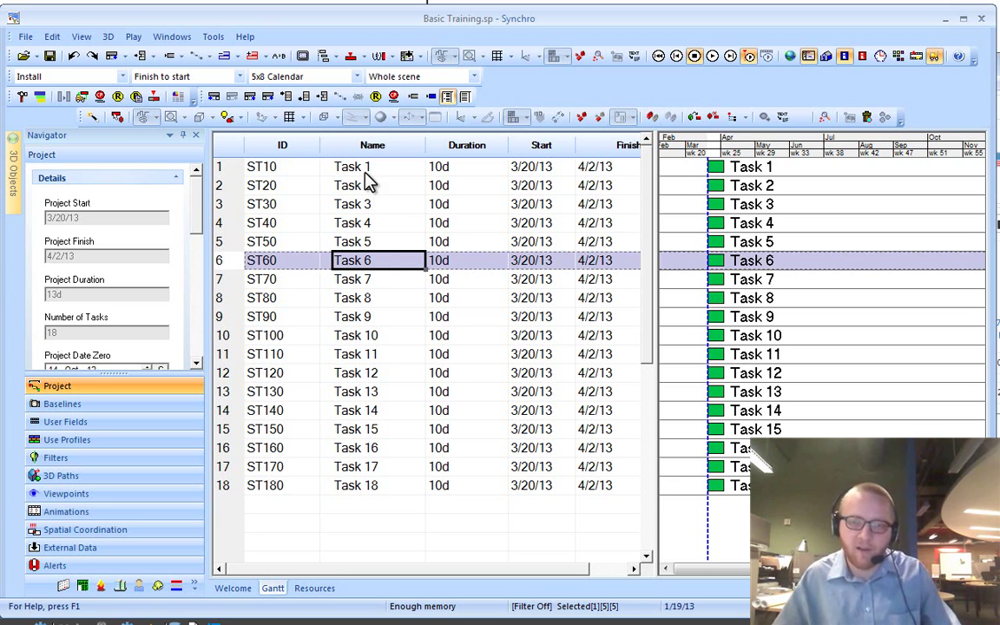
shift+click(357, 167)
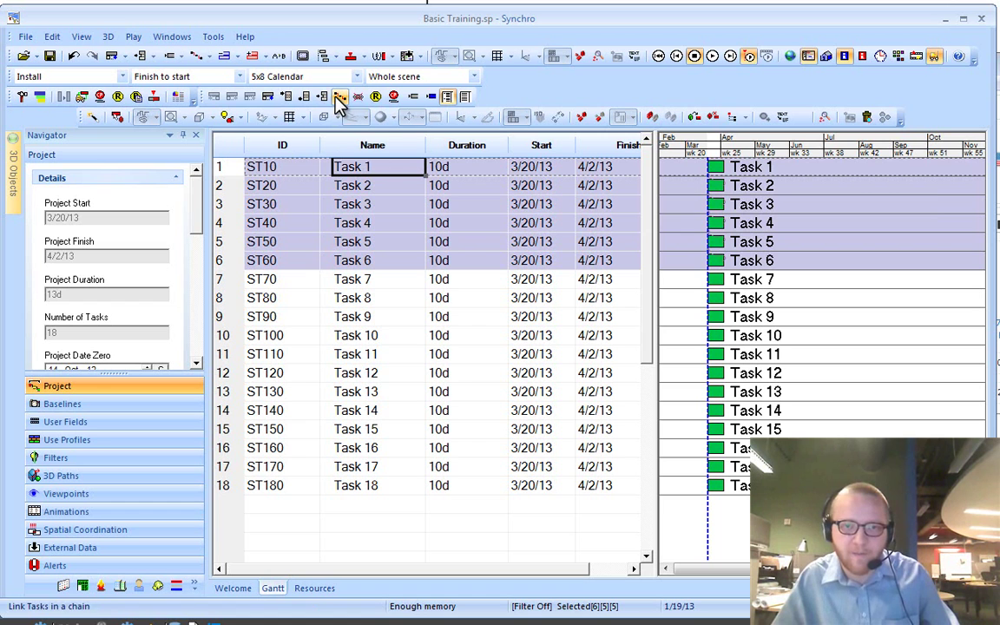
click(378, 98)
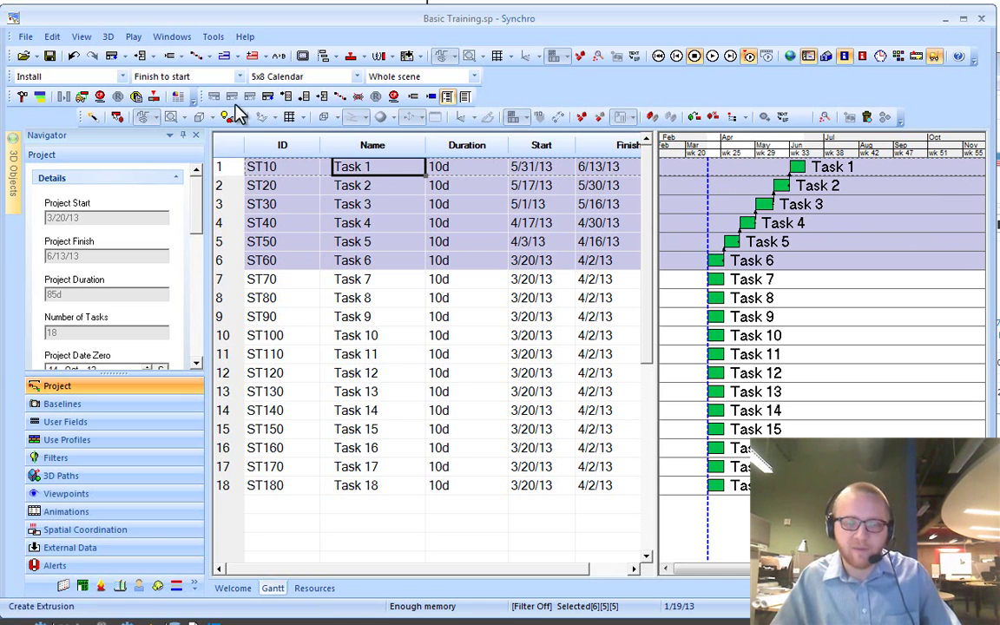
- Review the available link types, keeping Finish to start, and undo the reverse chain of Tasks 6 through 1
click(214, 81)
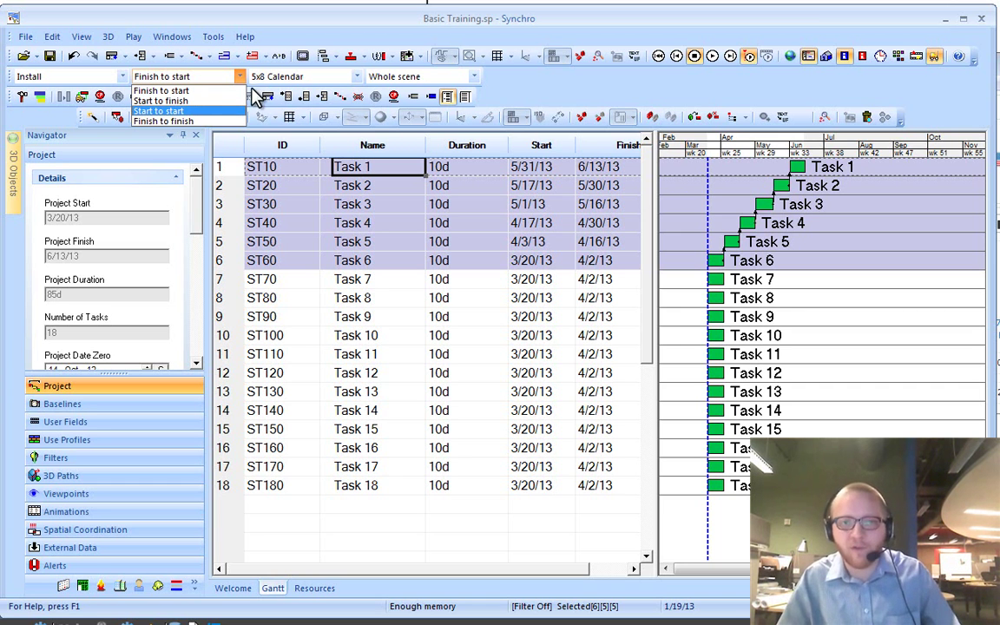
click(223, 90)
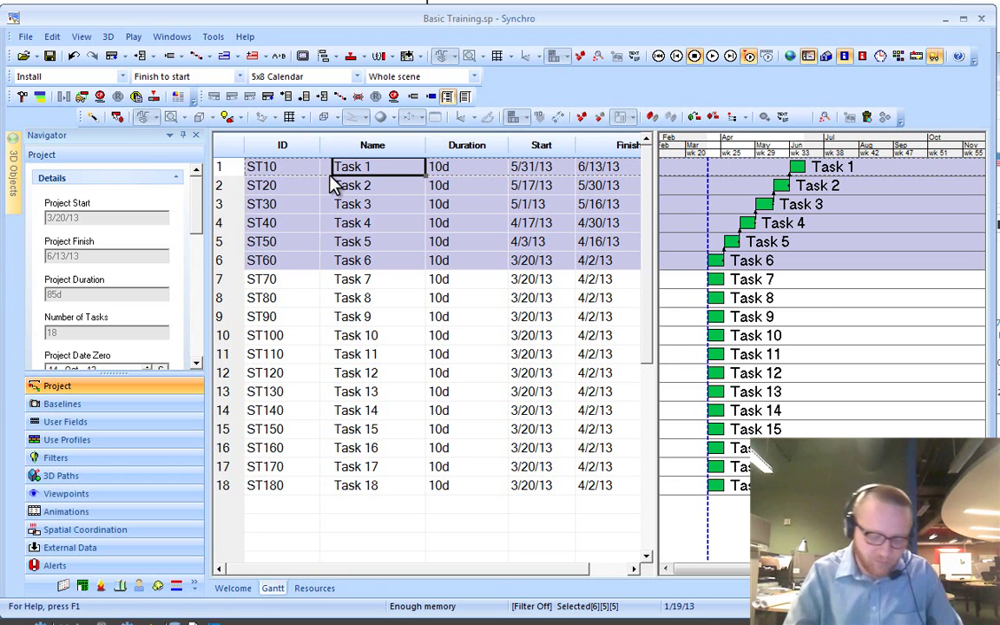
click(460, 205)
key(ctrl+z)
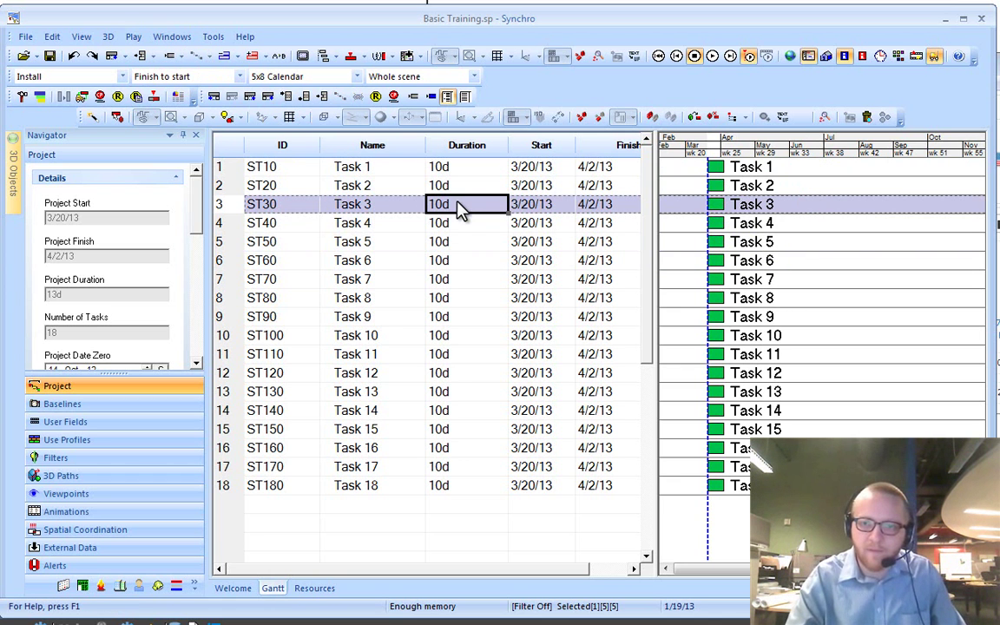
- Link Tasks 1 through 8 as a Finish to start chain in ascending order and reschedule the project
click(389, 168)
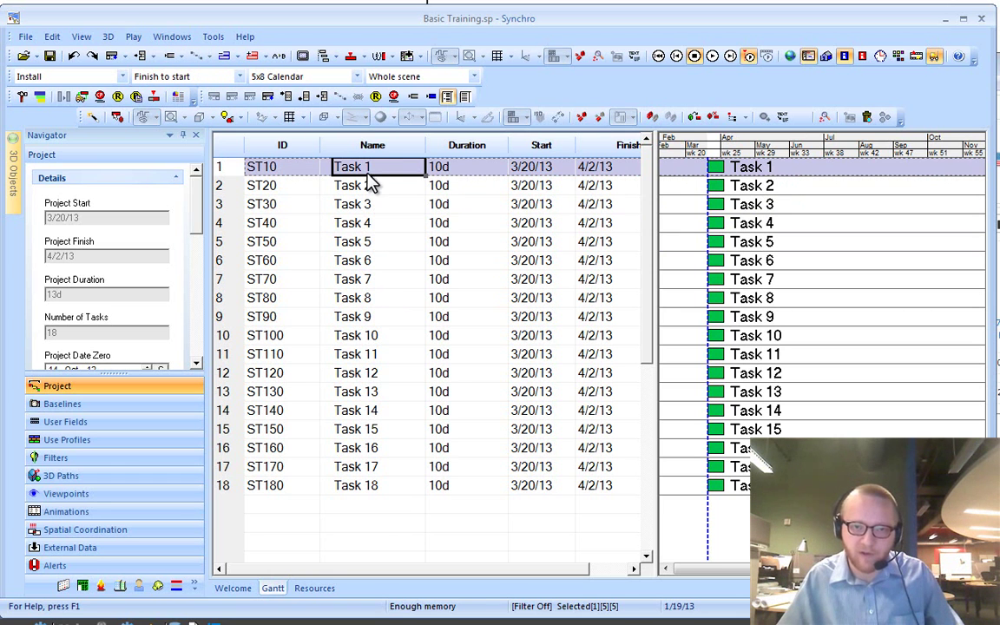
shift+click(386, 299)
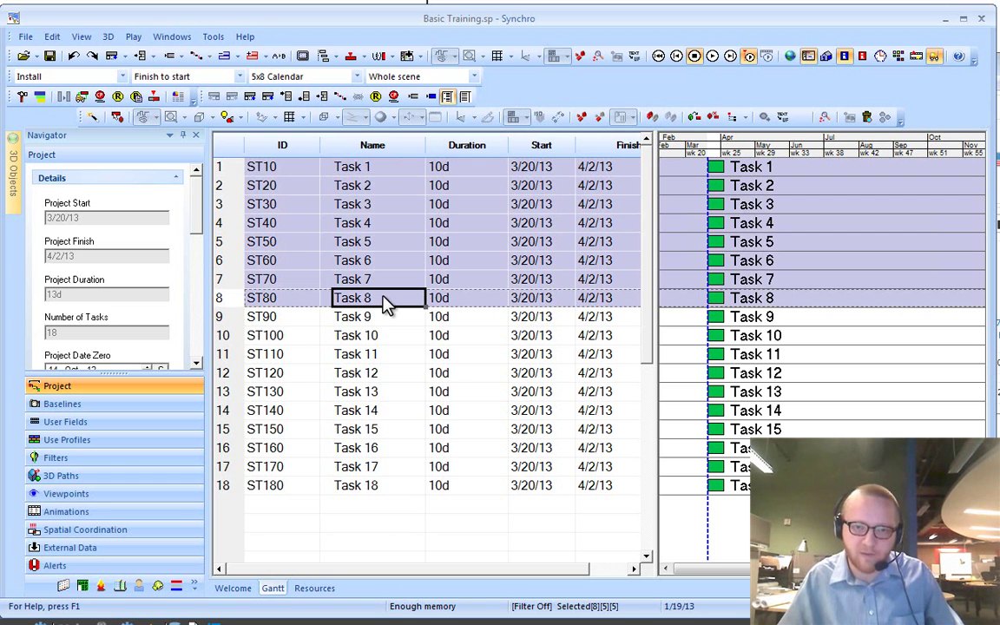
click(341, 99)
click(377, 100)
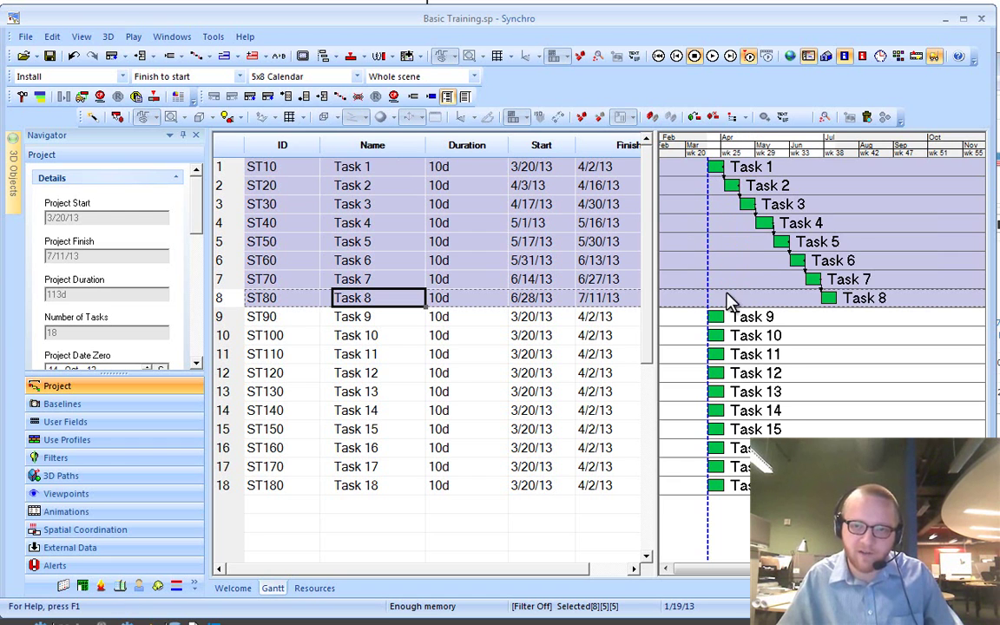
- Link Task 5 to Task 9 with a Finish to start relationship and reschedule the project
scroll(736, 307, up, 3)
scroll(731, 307, down, 1)
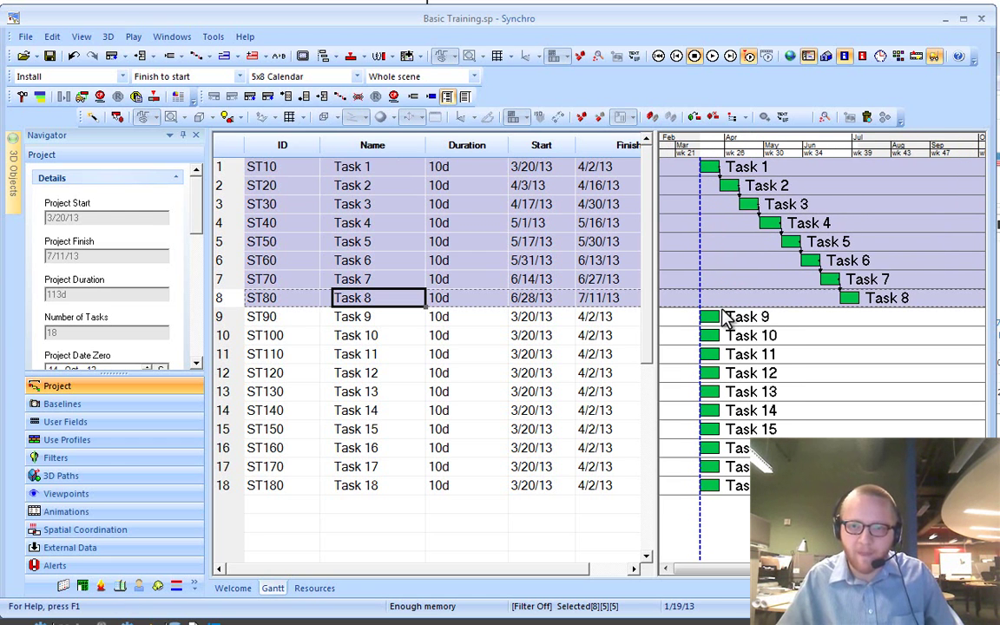
scroll(731, 308, down, 1)
click(730, 304)
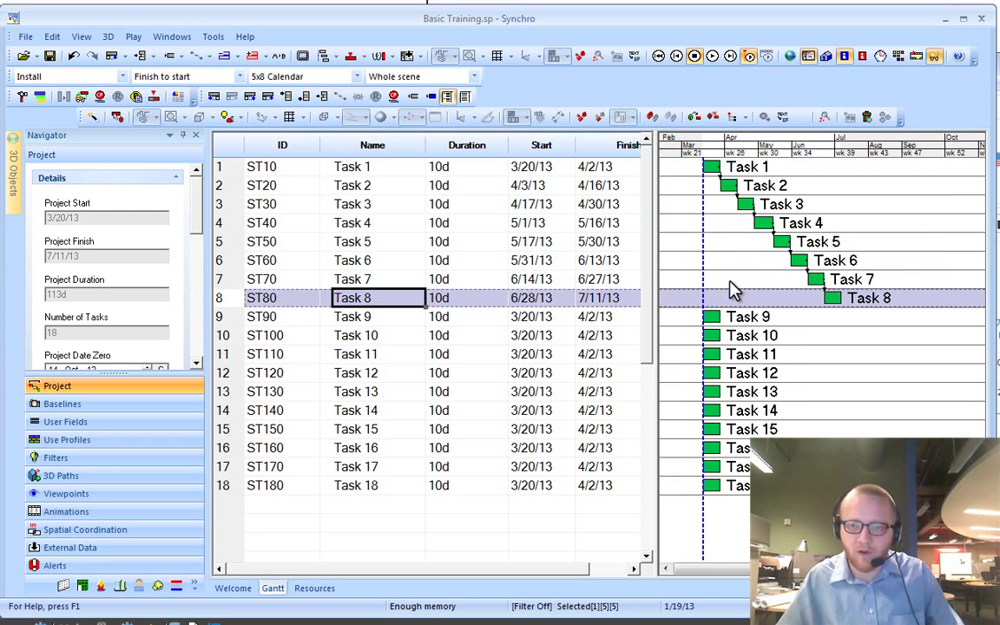
click(731, 243)
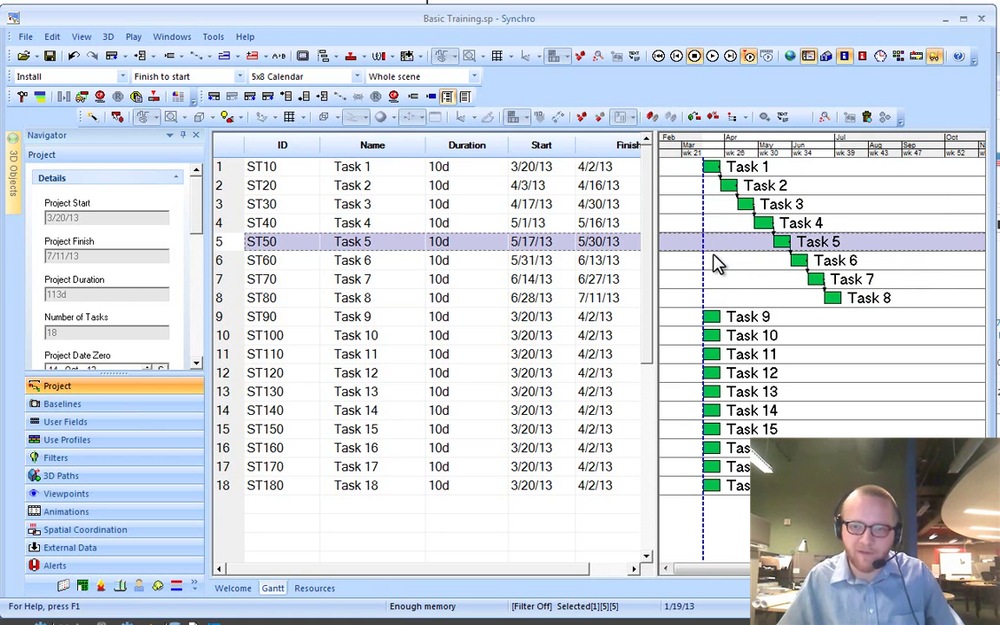
ctrl+click(767, 319)
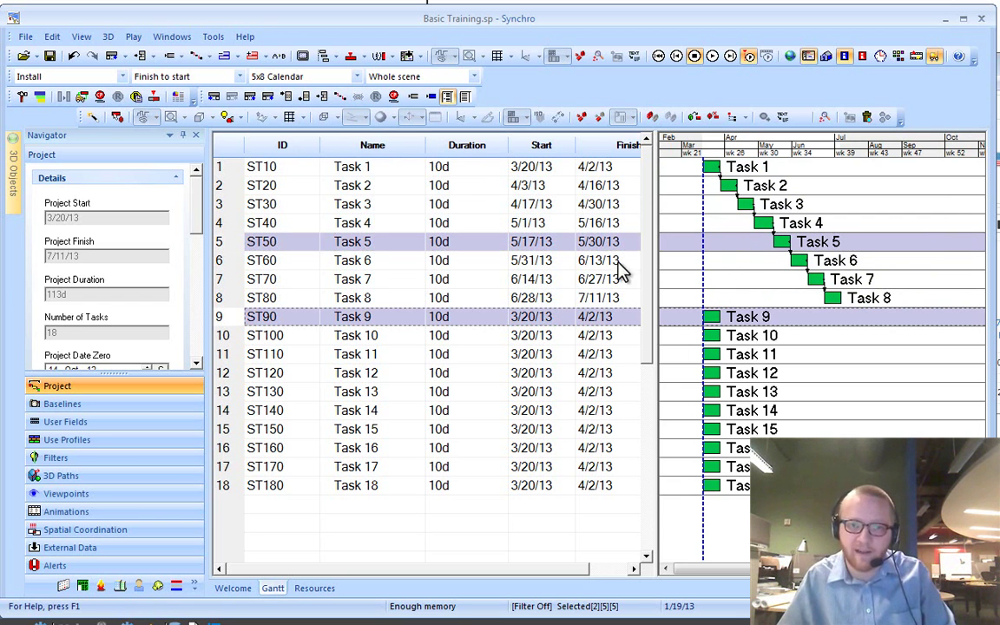
click(340, 99)
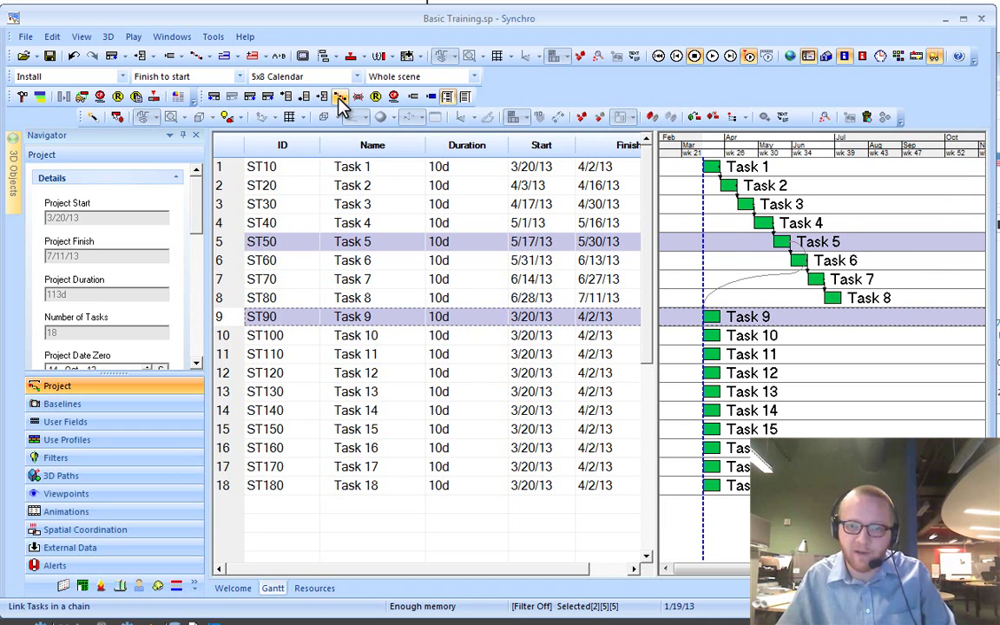
click(370, 114)
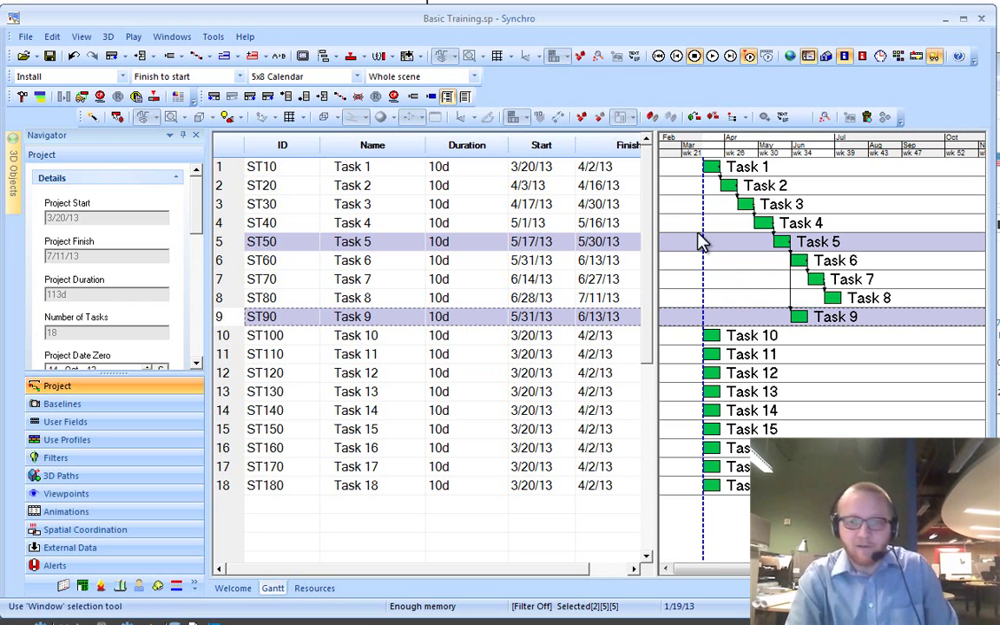
- Link Task 9 to Task 10 with a Start to start relationship and reschedule the project
click(817, 321)
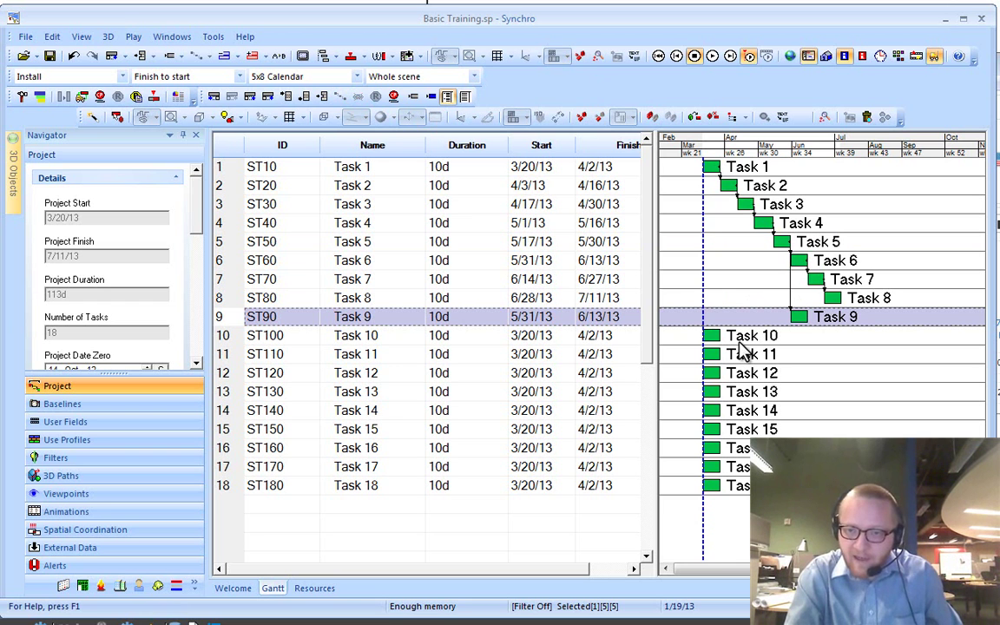
click(208, 76)
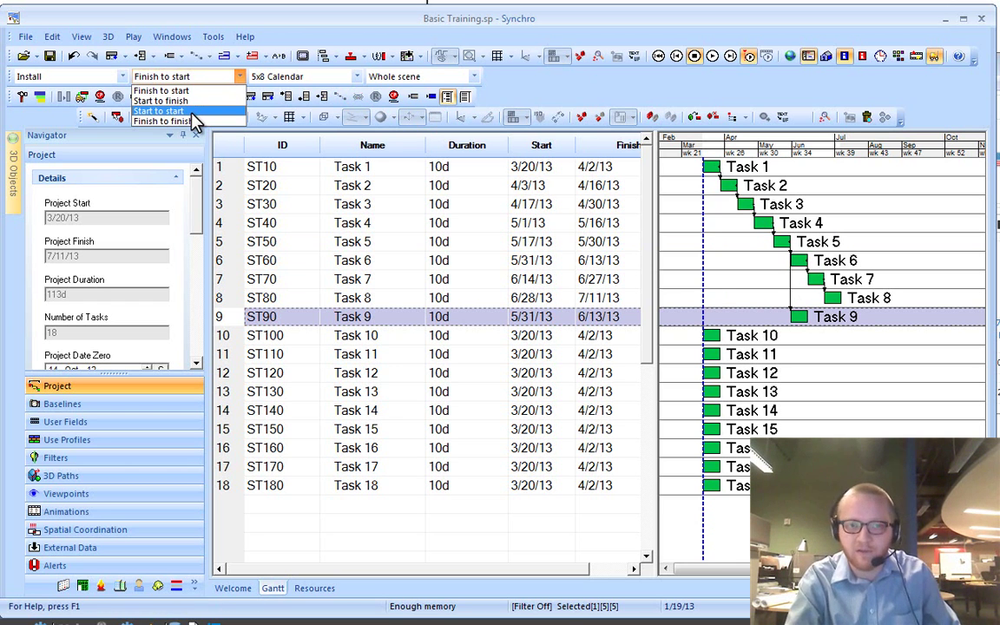
click(193, 111)
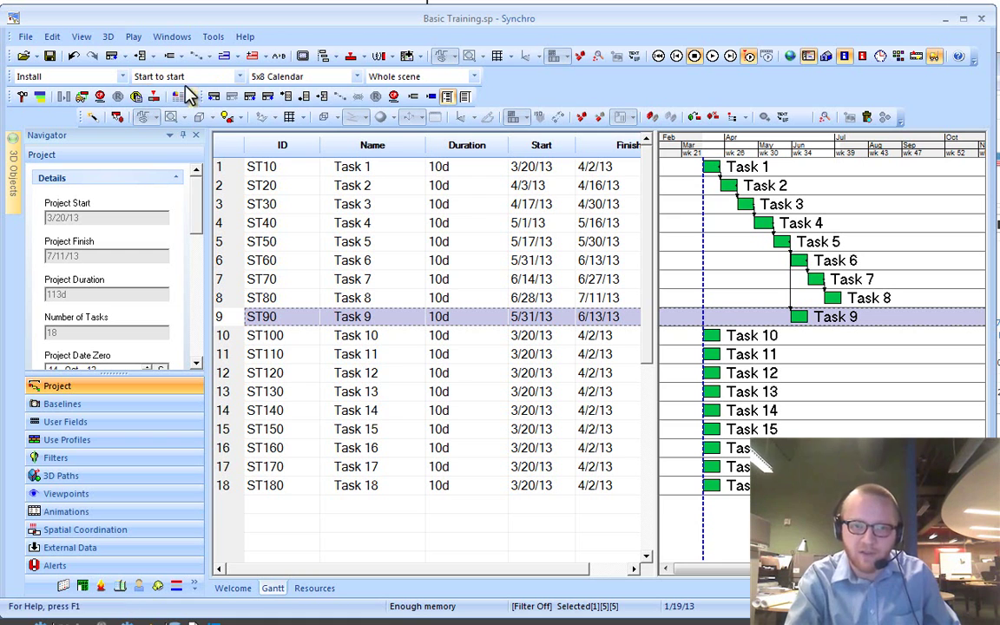
ctrl+click(775, 341)
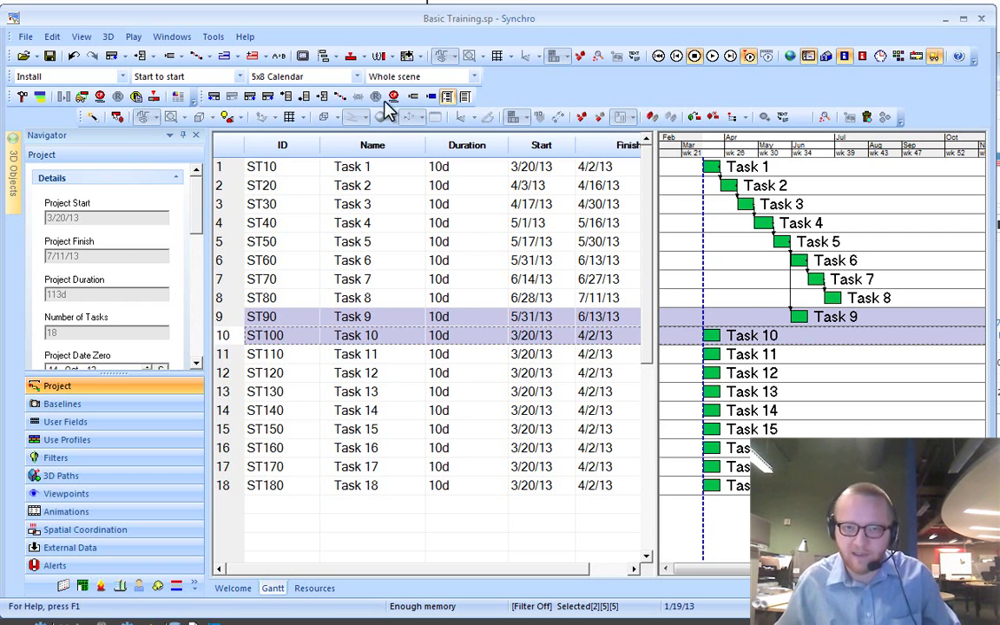
click(344, 100)
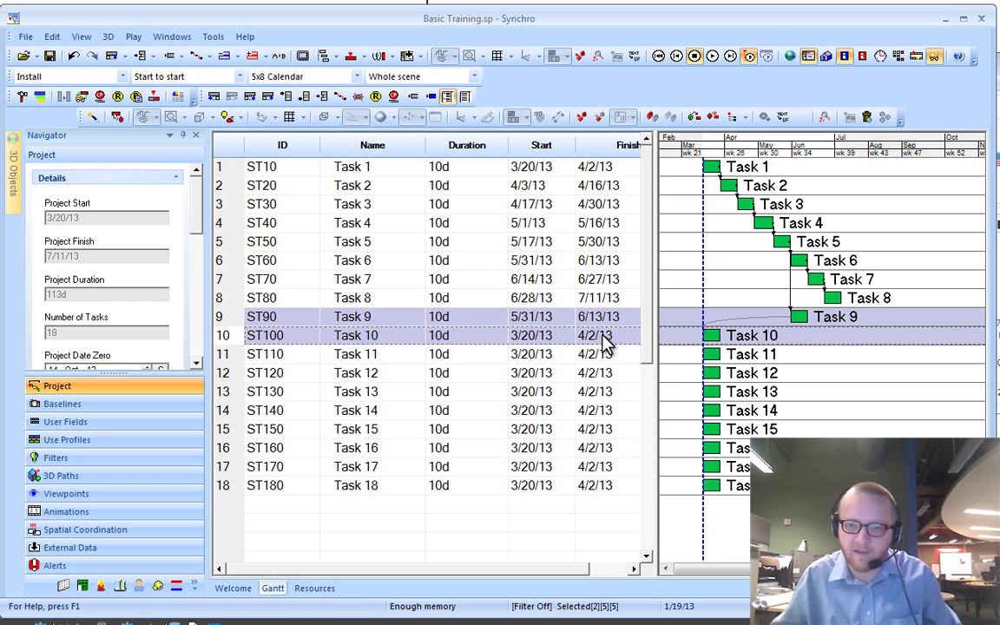
ctrl+scroll(809, 357, up, 3)
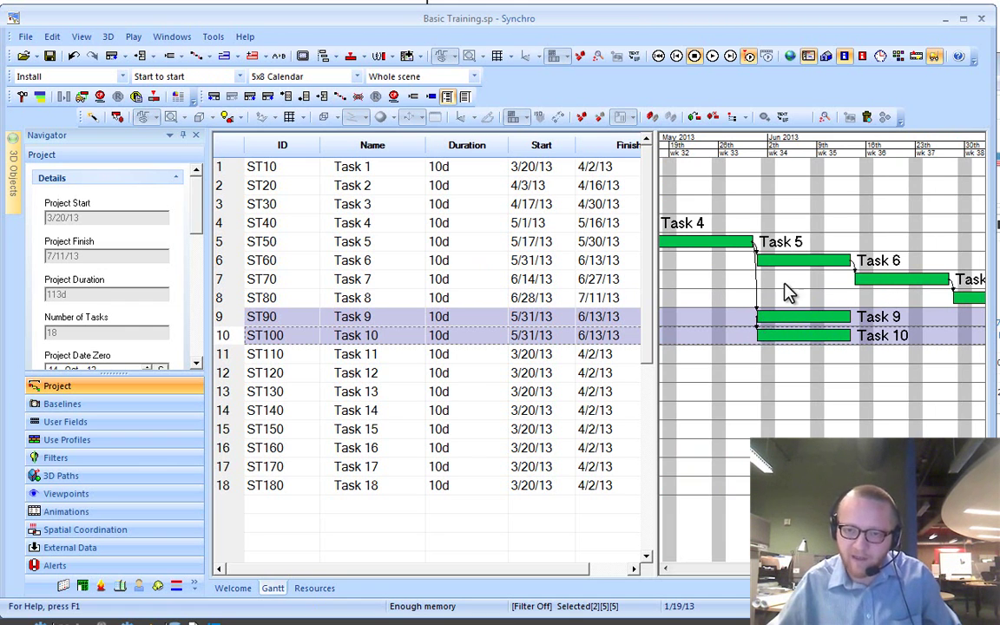
ctrl+scroll(713, 325, down, 2)
ctrl+scroll(713, 324, down, 3)
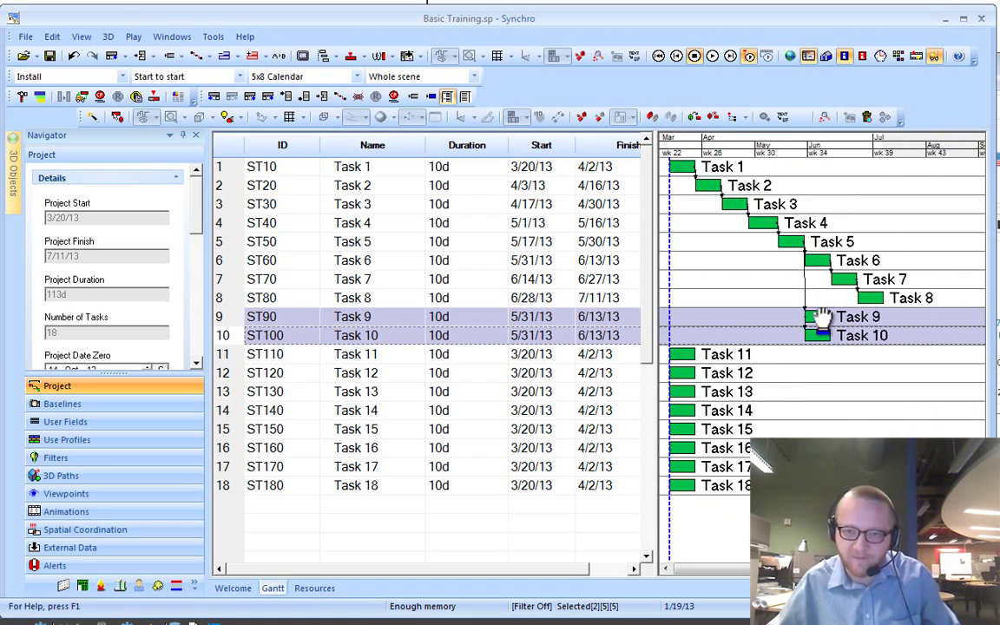
- Switch to the OneNote page and check off Link as Chain, Ctrl clicking and Shift clicking
mouse_move(570, 24)
mouse_down()
mouse_move(570, 217)
mouse_move(578, 128)
mouse_move(555, 20)
mouse_move(556, 33)
mouse_up()
key(alt+Tab)
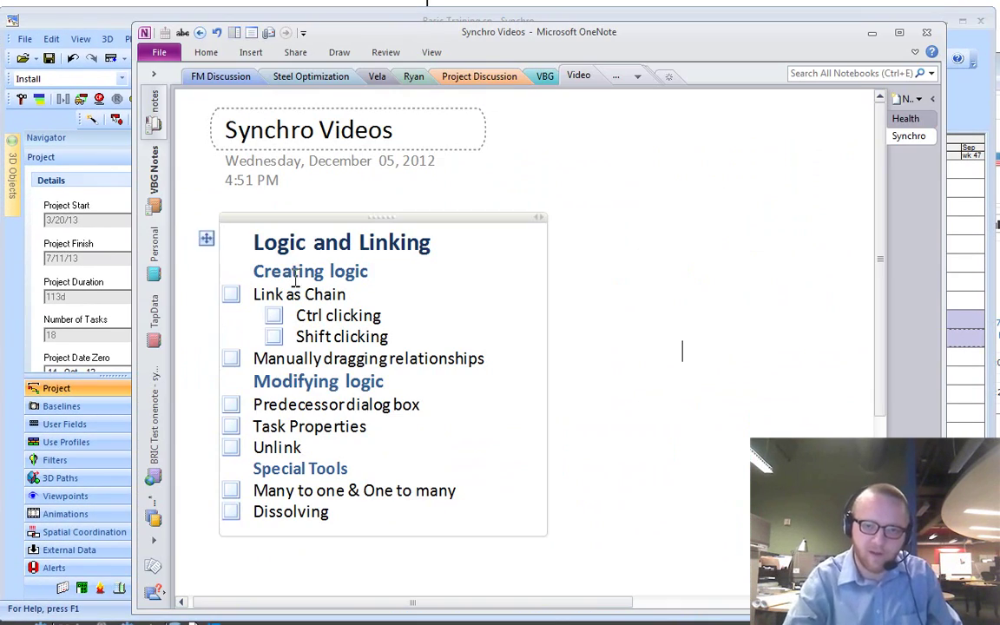
click(232, 296)
click(267, 314)
click(273, 315)
click(273, 336)
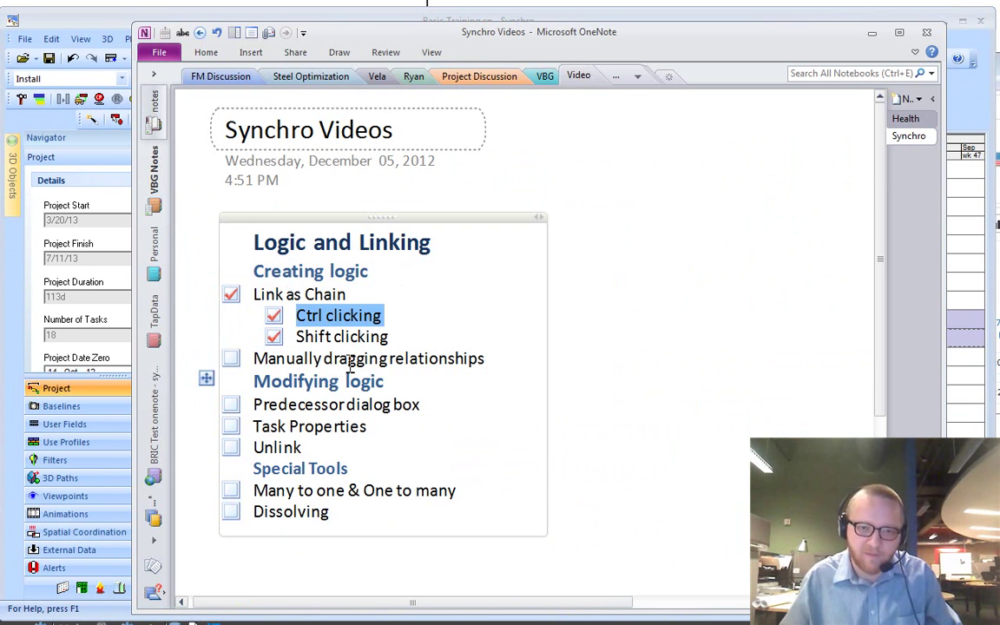
- Switch back to Synchro, link Task 10's finish to Task 11's start directly on the Gantt bars, and reschedule the project
key(alt+Tab)
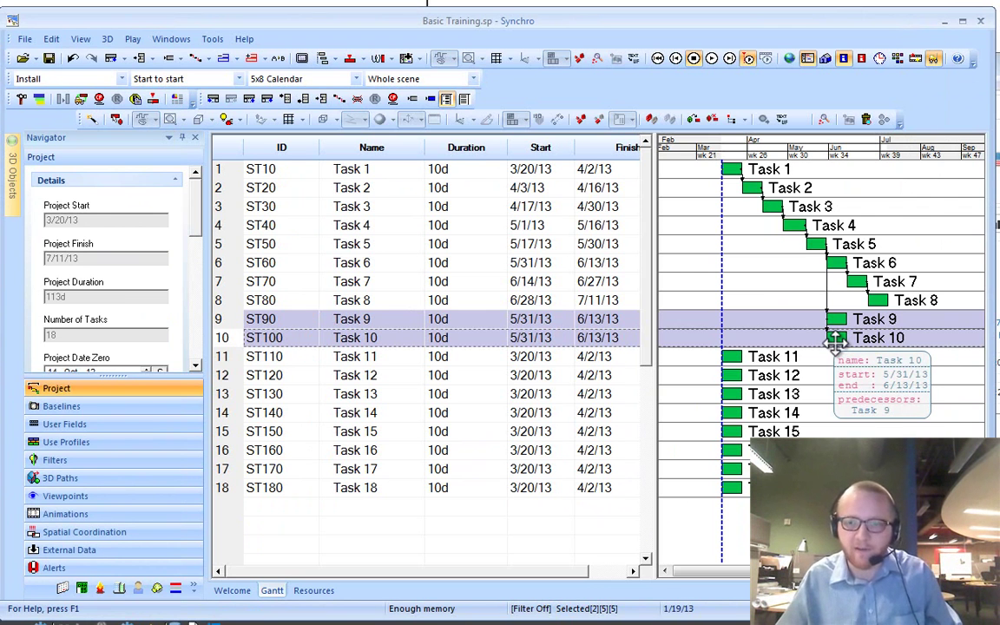
click(835, 340)
middle_drag(838, 361, 820, 290)
scroll(818, 300, up, 2)
scroll(821, 312, up, 4)
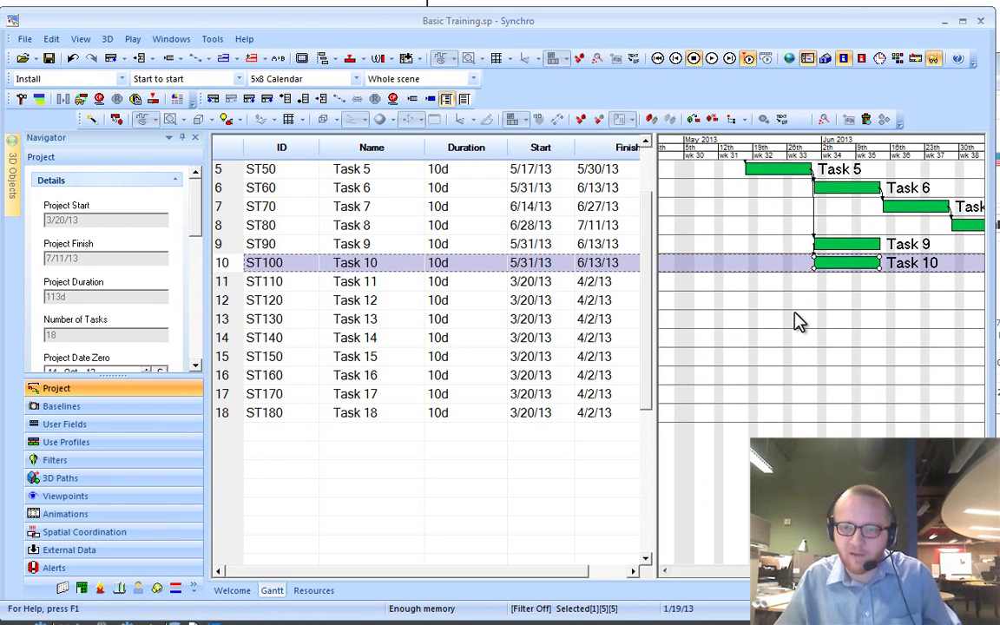
scroll(796, 319, down, 4)
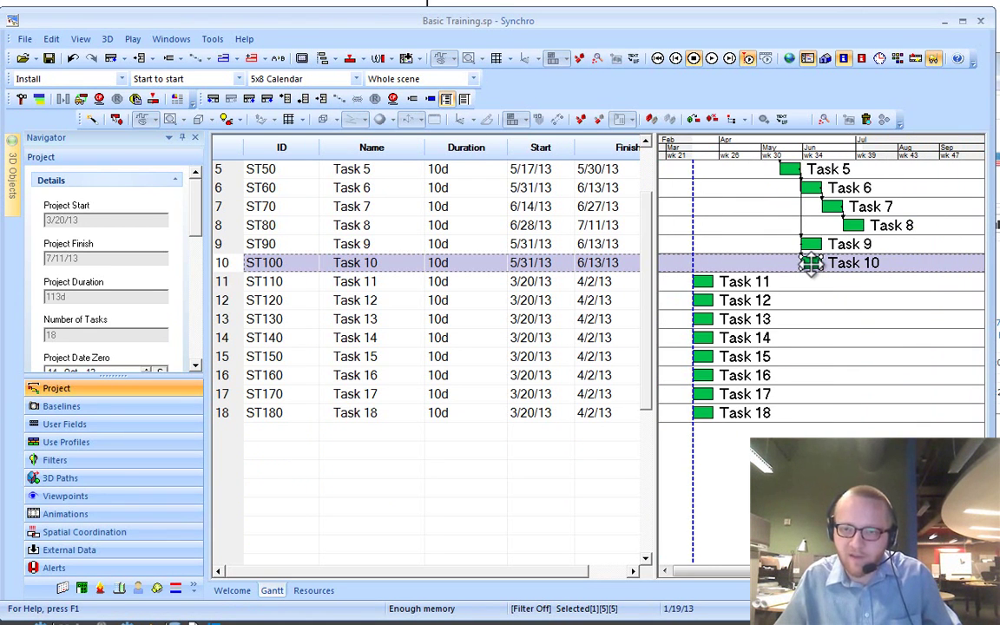
scroll(810, 264, down, 1)
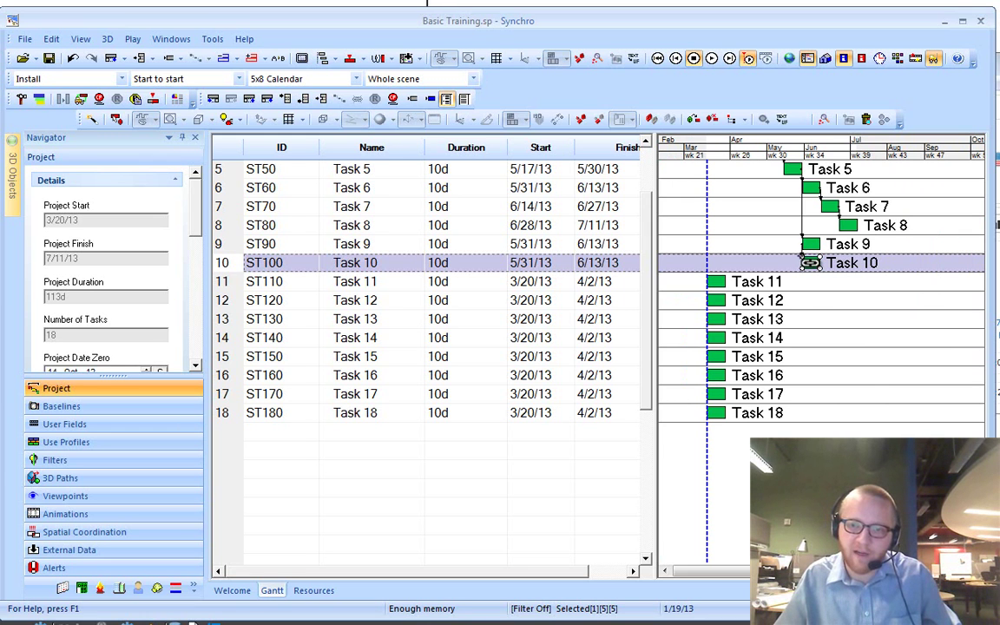
mouse_move(810, 262)
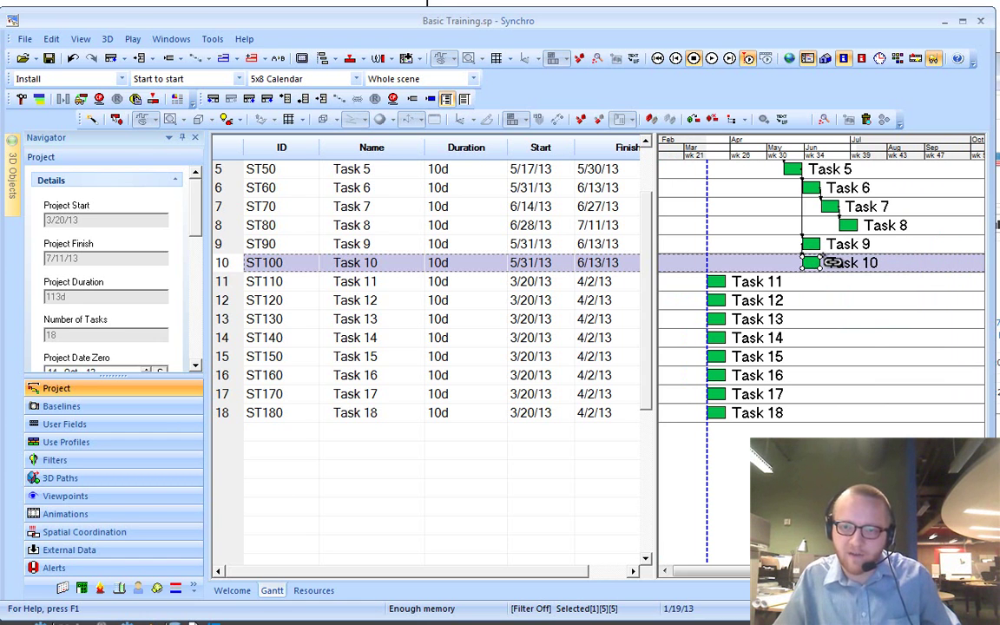
drag(821, 258, 728, 286)
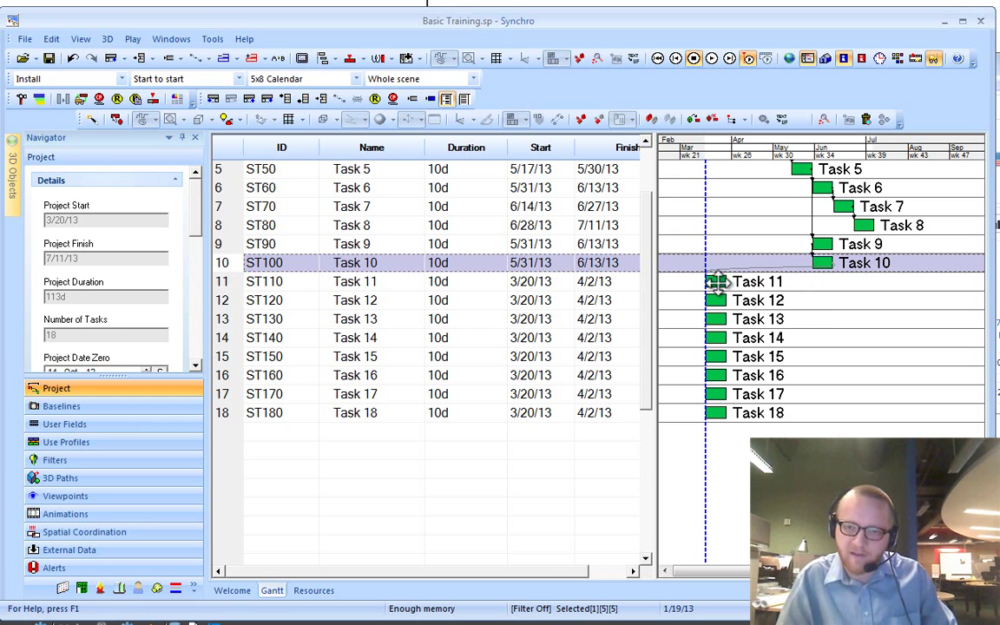
click(378, 101)
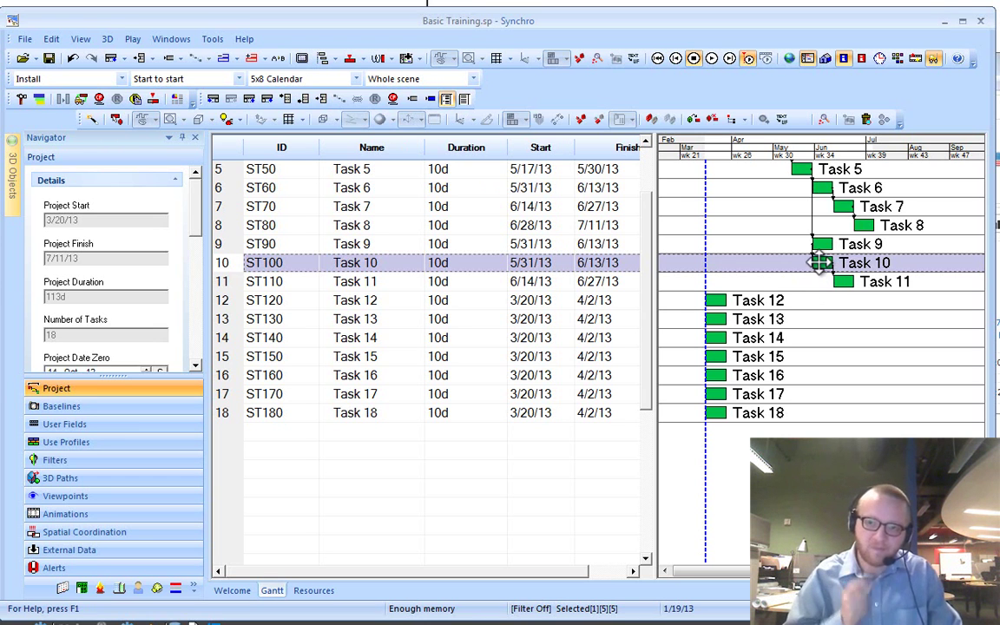
- Link Task 9's finish to Task 10's finish directly on their bars in the Gantt chart
ctrl+scroll(818, 261, up, 2)
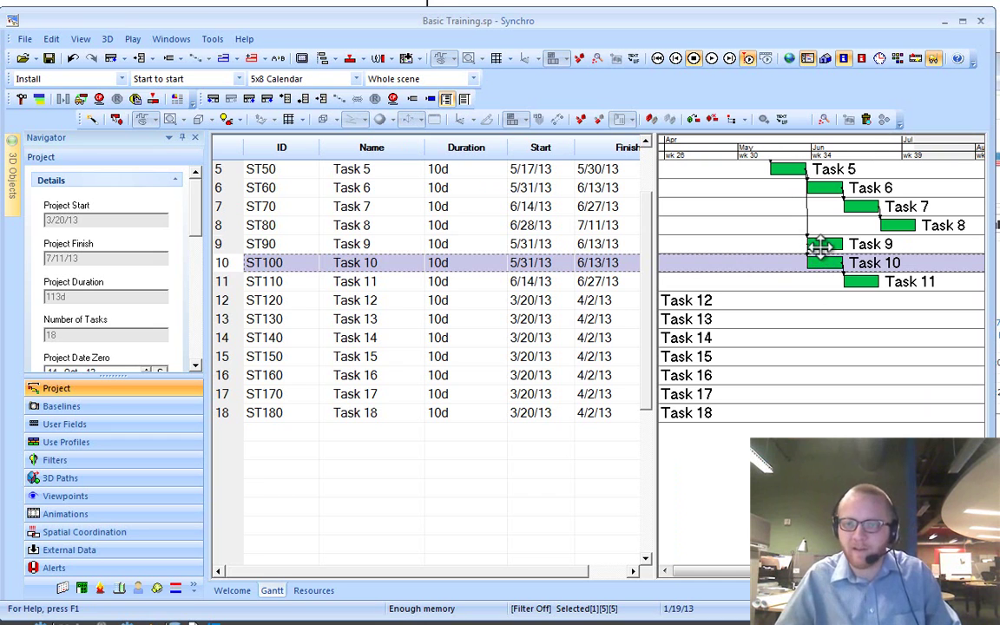
click(823, 245)
drag(853, 244, 835, 269)
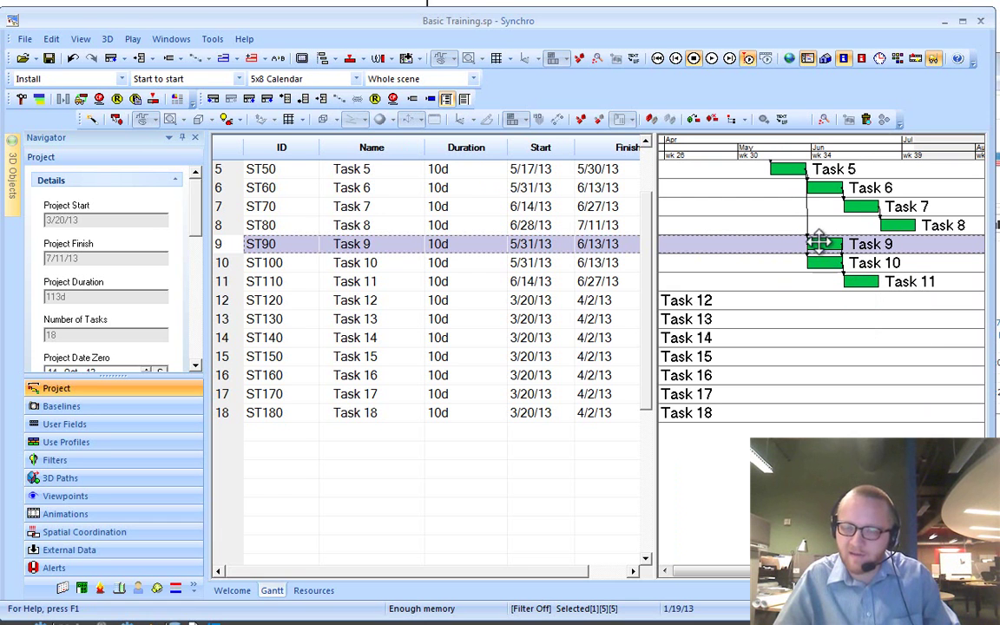
scroll(780, 301, down, 1)
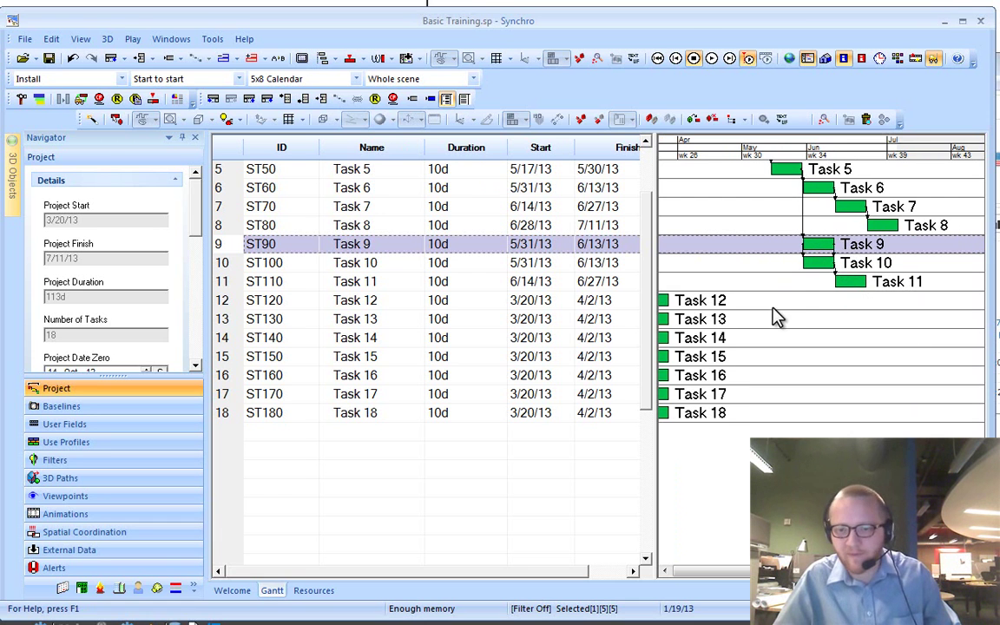
- Switch to the OneNote page and check off Manually dragging relationships
key(alt+Tab)
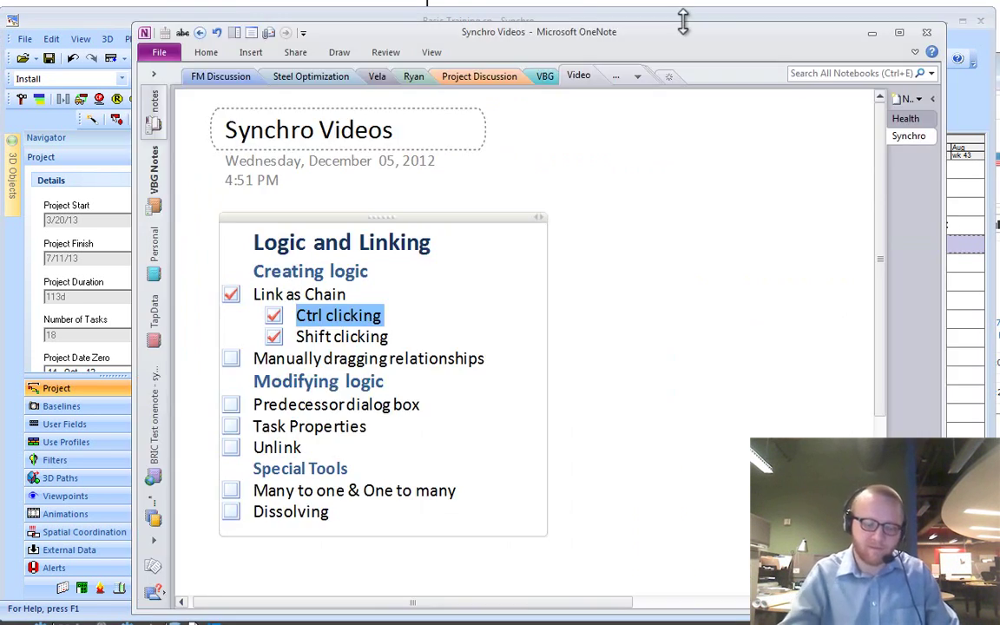
click(231, 359)
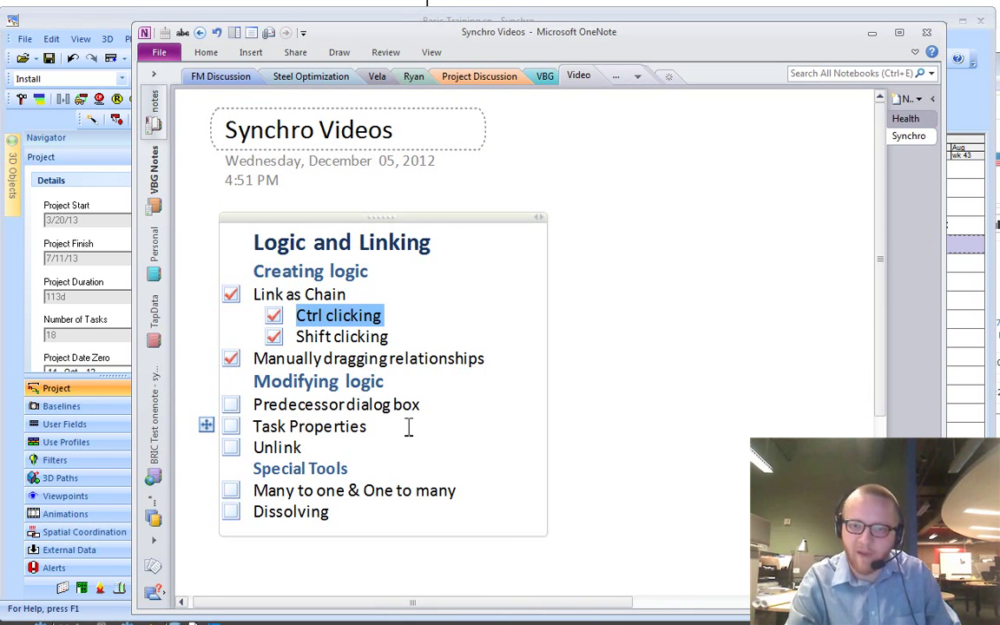
key(alt)
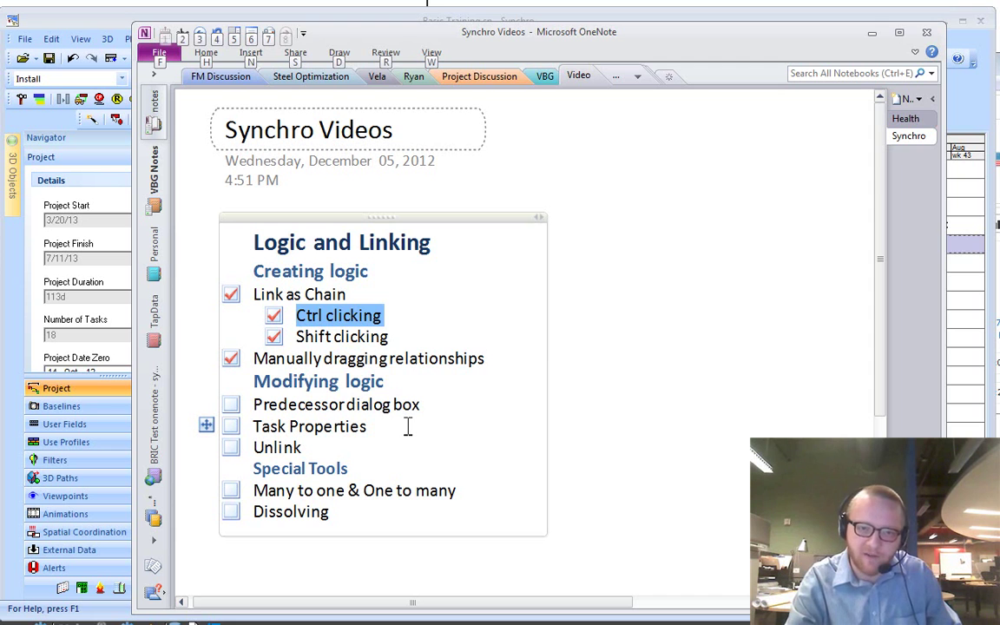
- Switch back to Synchro, link Task 11 to Task 12 with a Start to start relationship, and reschedule the project
key(alt+Tab)
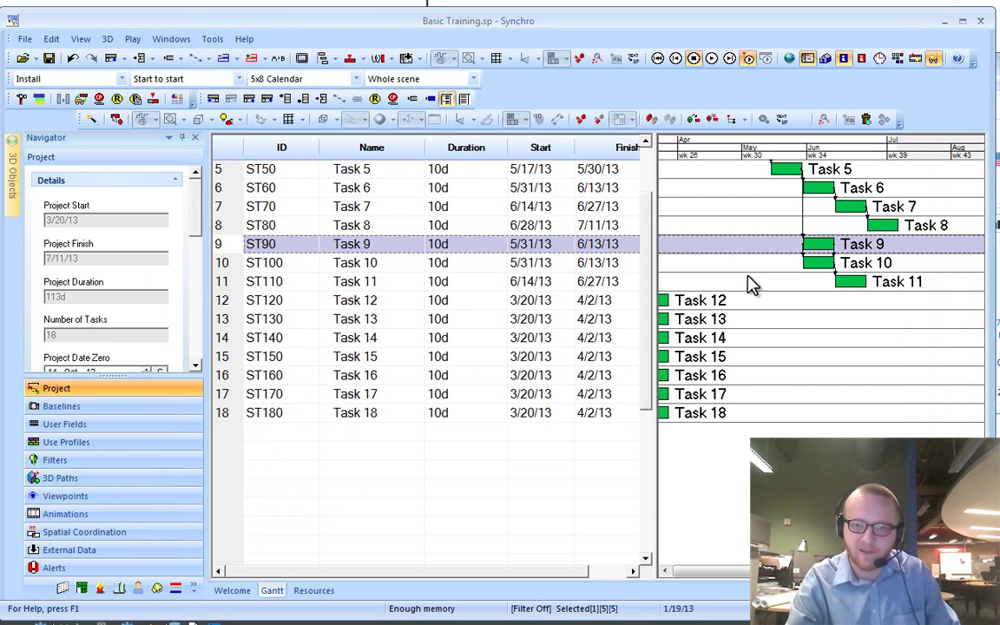
drag(781, 272, 801, 278)
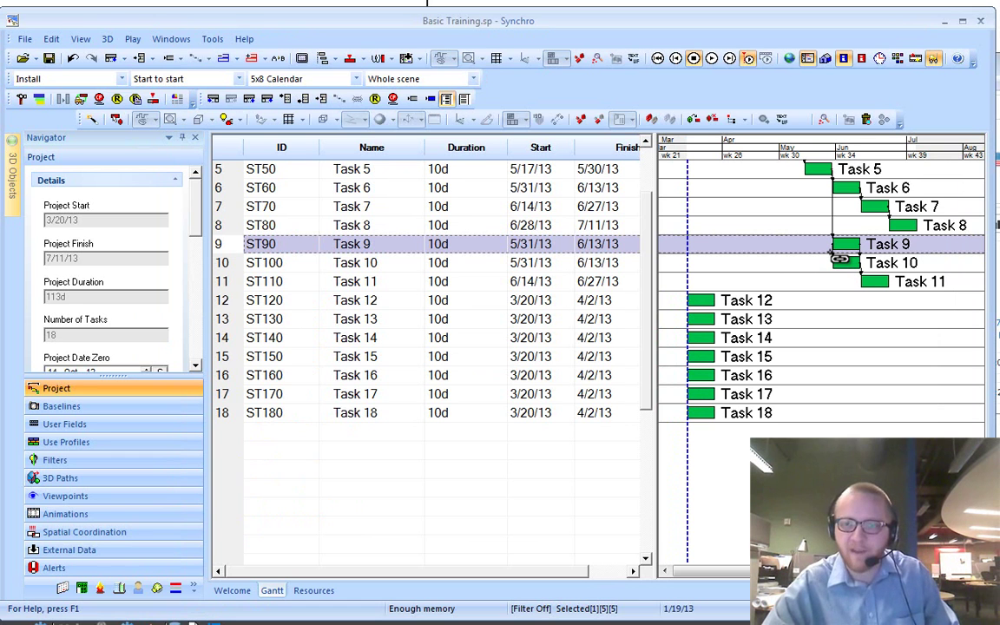
mouse_move(839, 258)
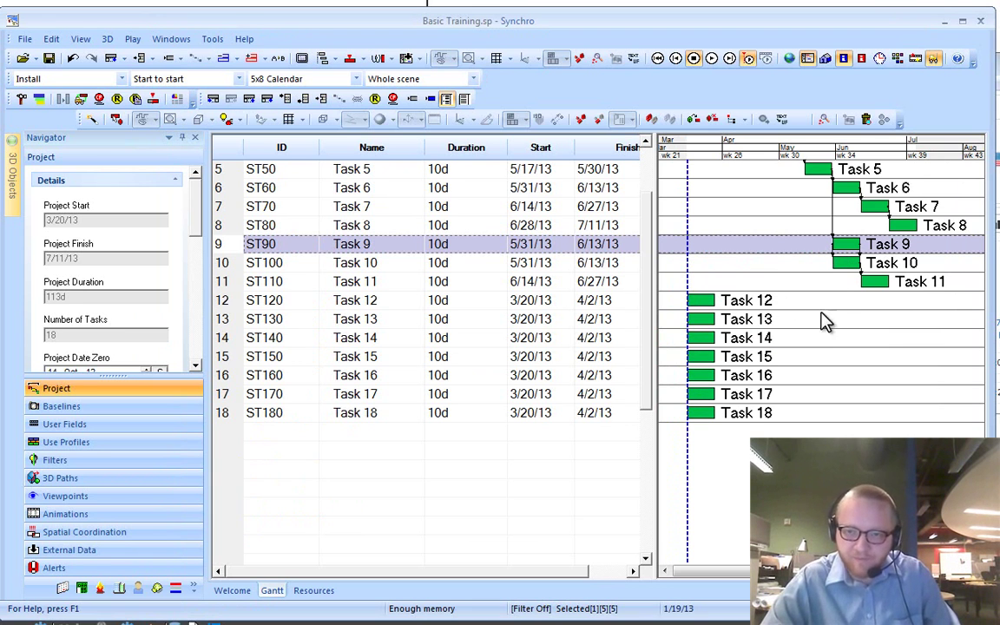
click(882, 283)
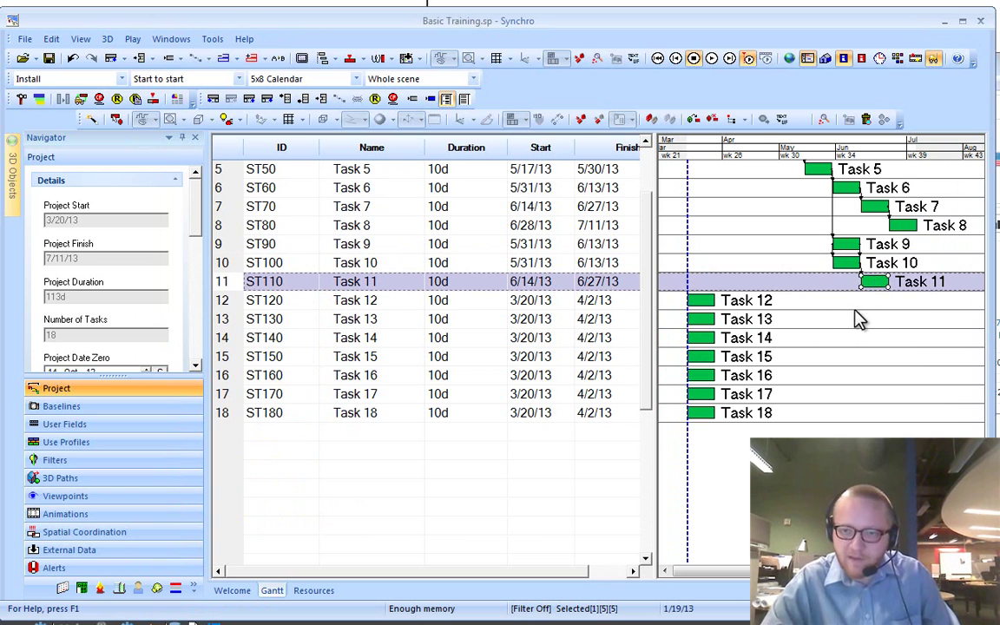
ctrl+click(849, 306)
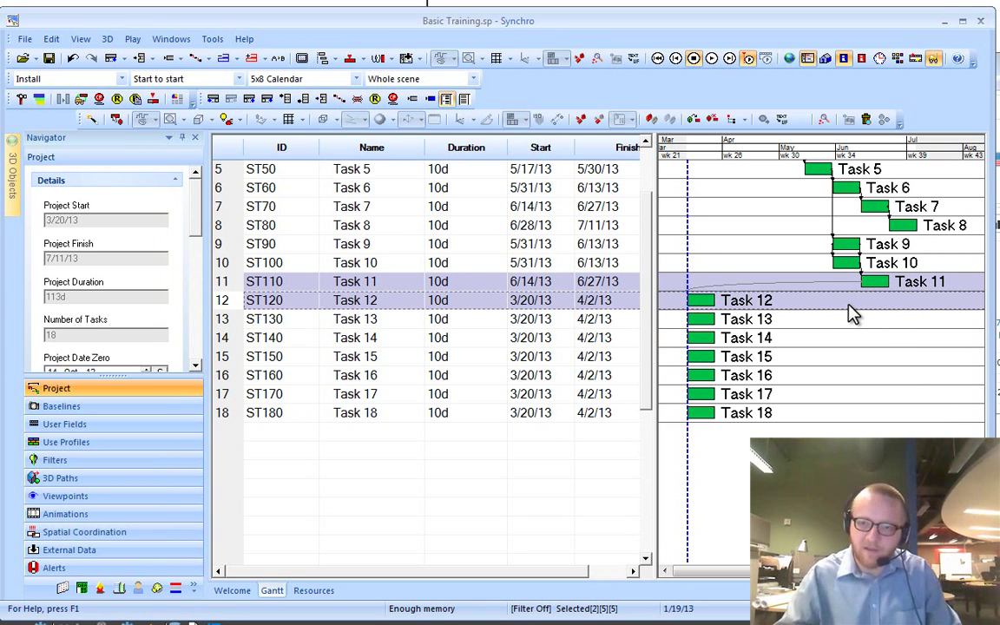
key(ctrl+l)
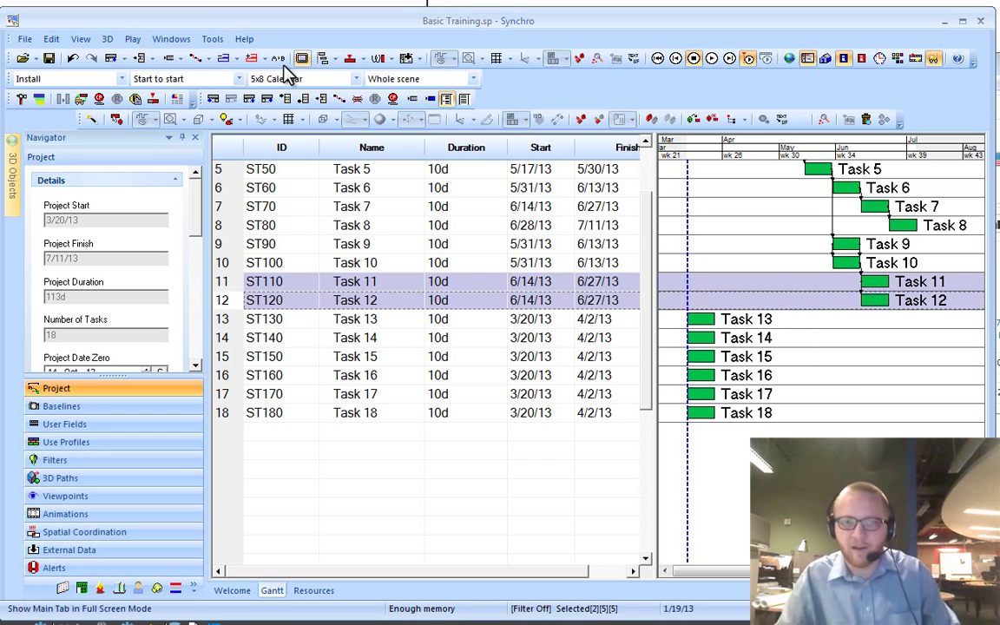
- Set the default link type to Finish to start
click(205, 81)
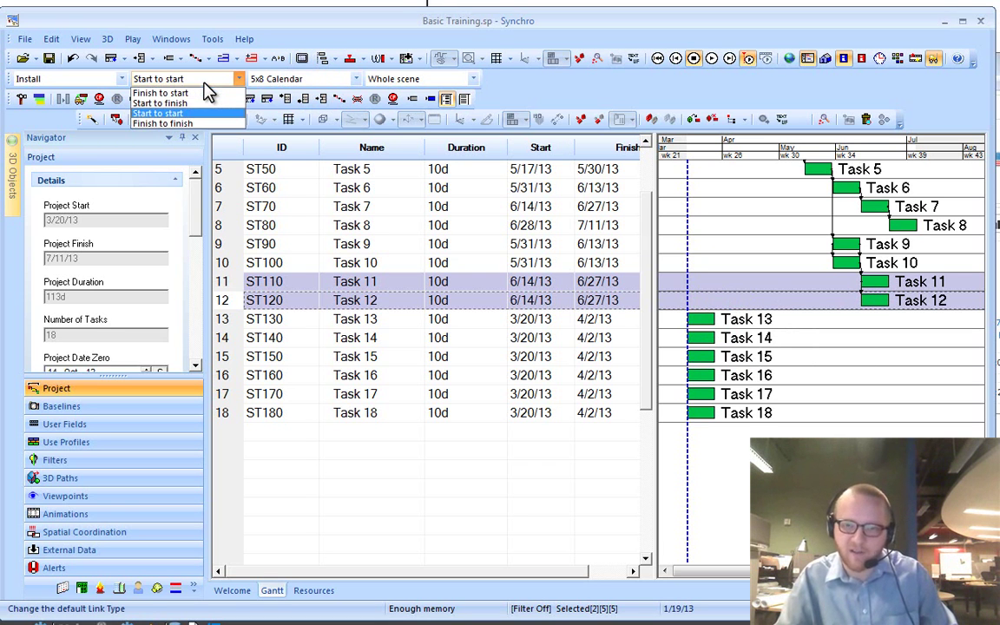
click(172, 93)
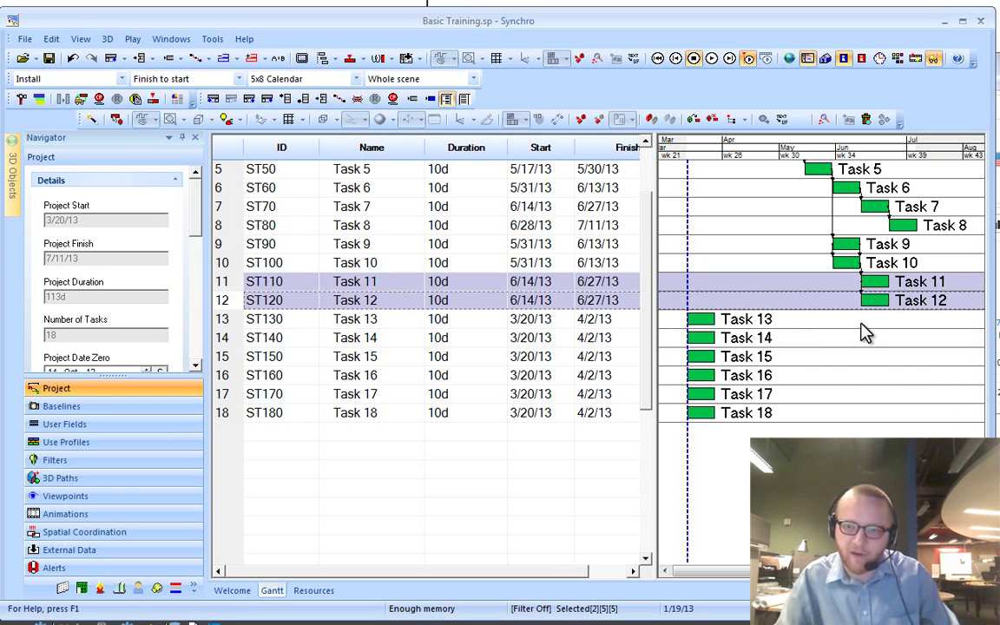
- Review the settings of the link from Task 11 to Task 12 in the Add/Remove Links dialog, opened from the Gantt chart
mouse_move(872, 300)
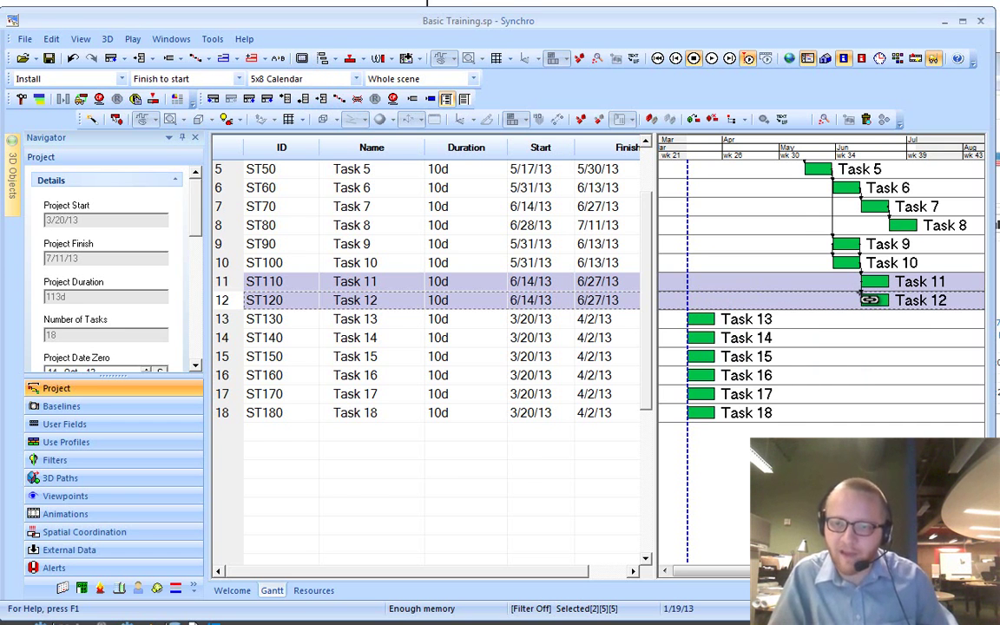
scroll(871, 301, up, 2)
ctrl+scroll(872, 380, up, 3)
ctrl+scroll(871, 380, up, 2)
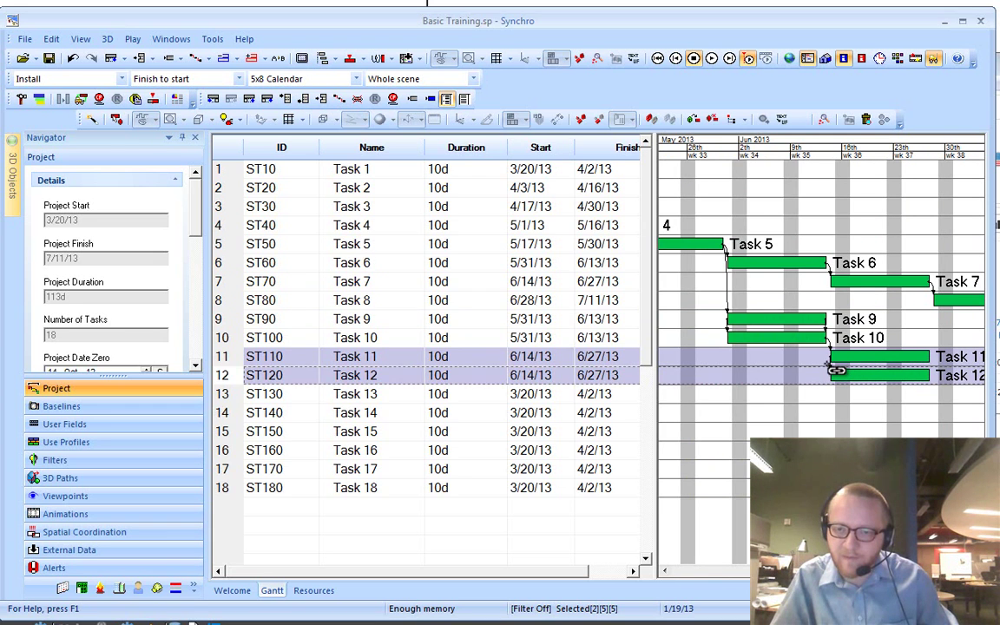
double_click(834, 372)
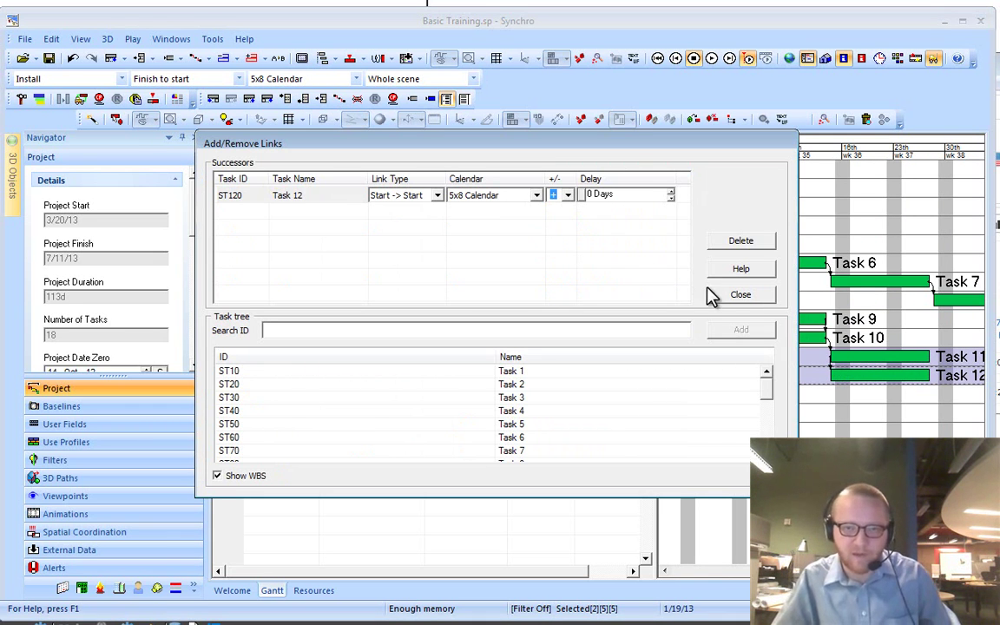
click(733, 295)
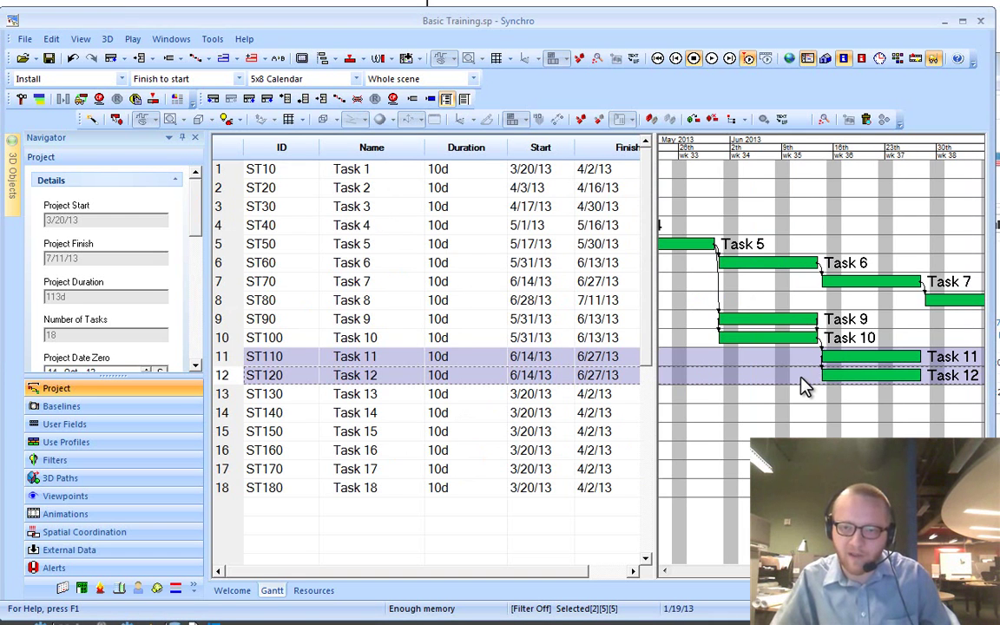
click(804, 383)
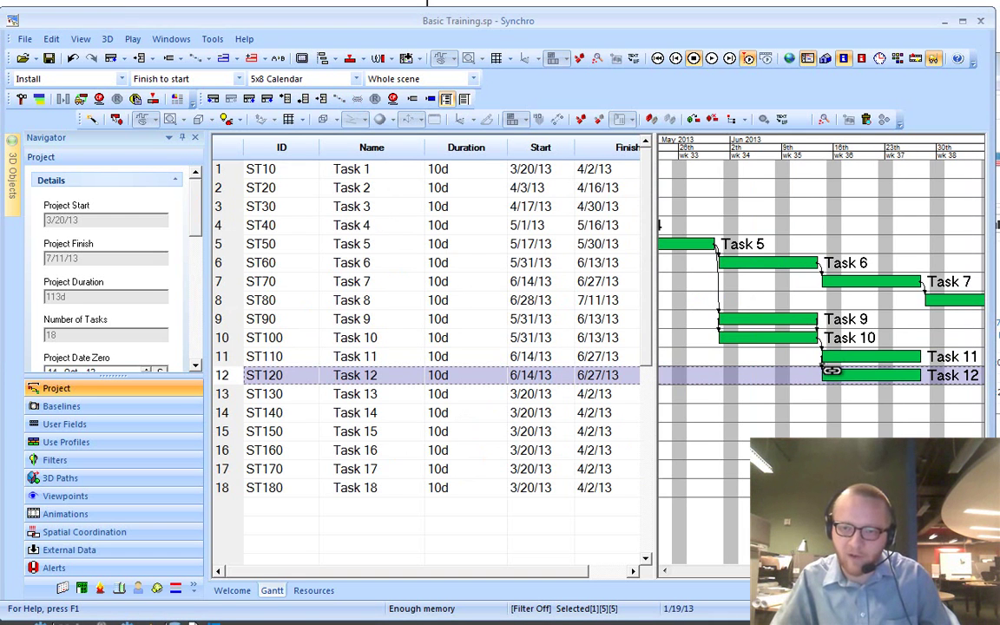
- Change the link from Task 11 to Task 12 to Finish -> Start in the Add/Remove Links dialog and reschedule the project
mouse_move(832, 370)
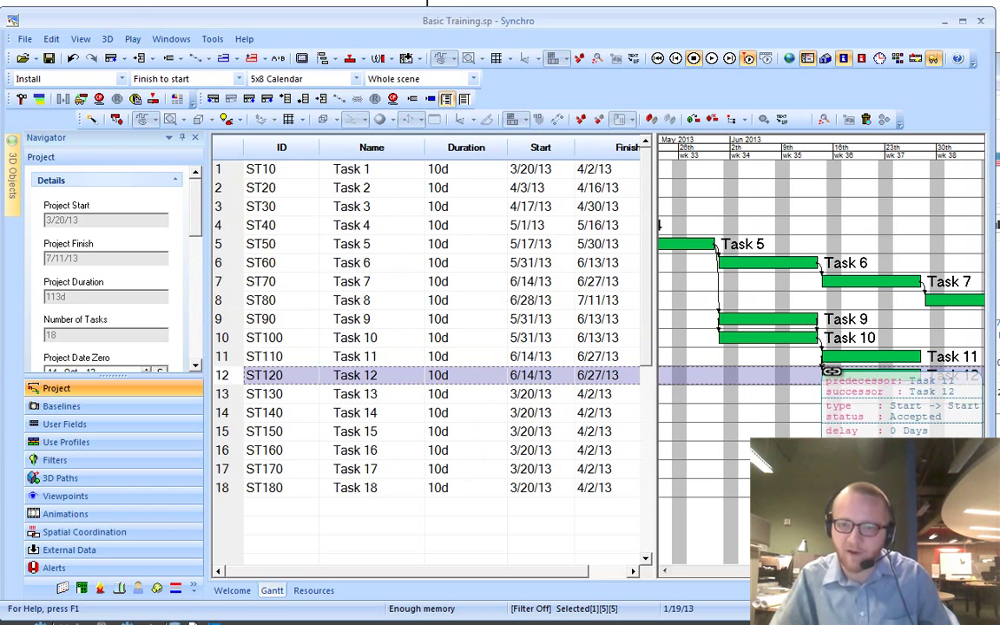
double_click(825, 375)
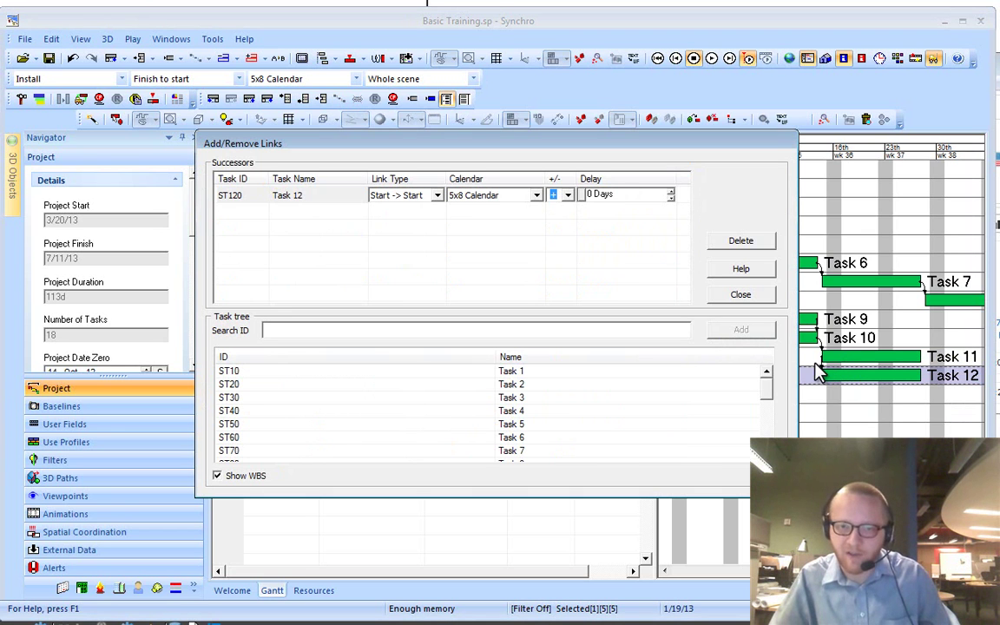
click(417, 197)
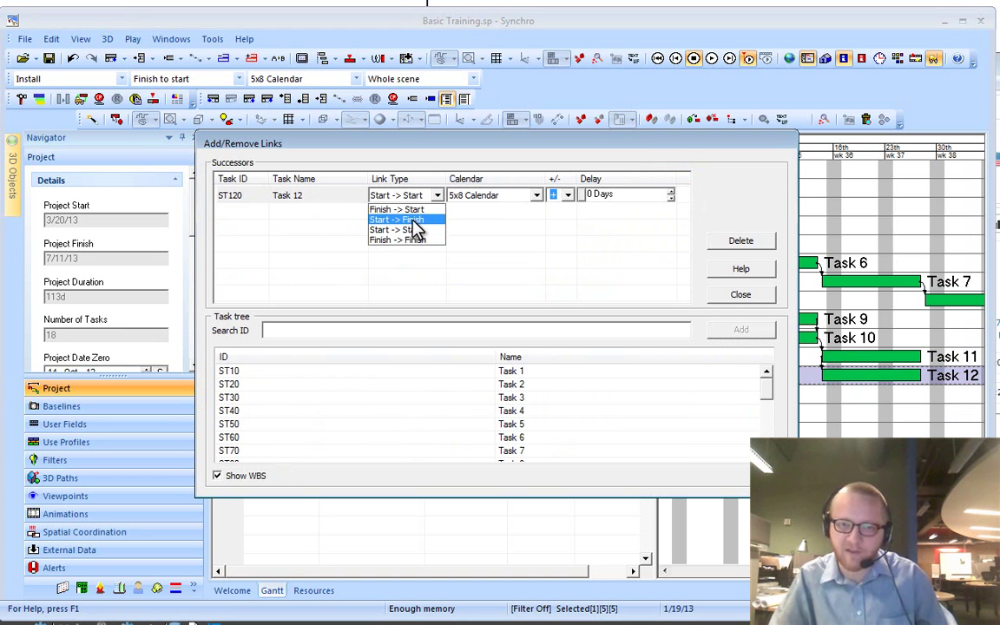
click(406, 210)
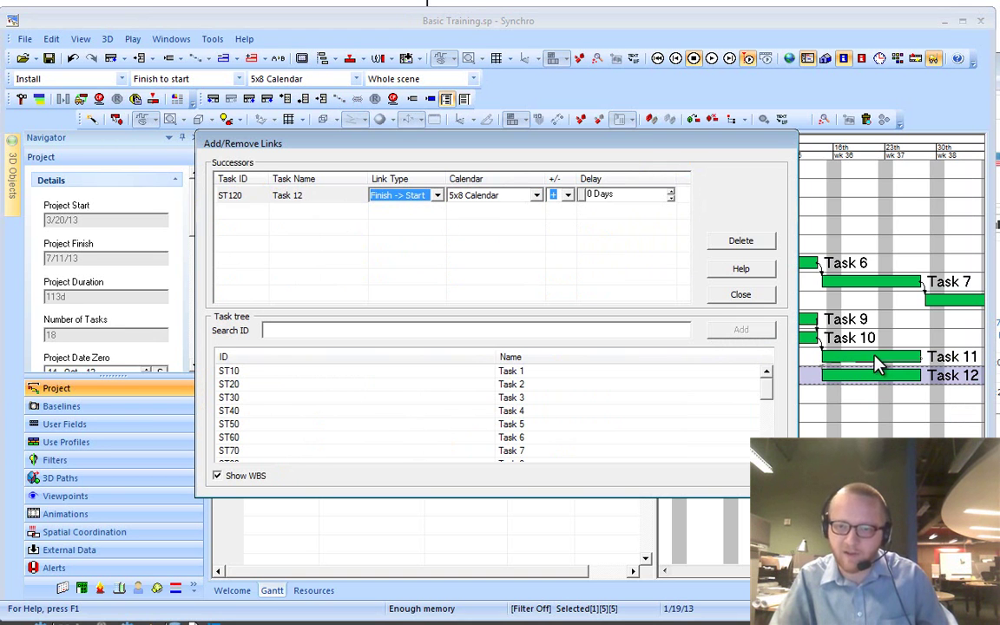
click(740, 295)
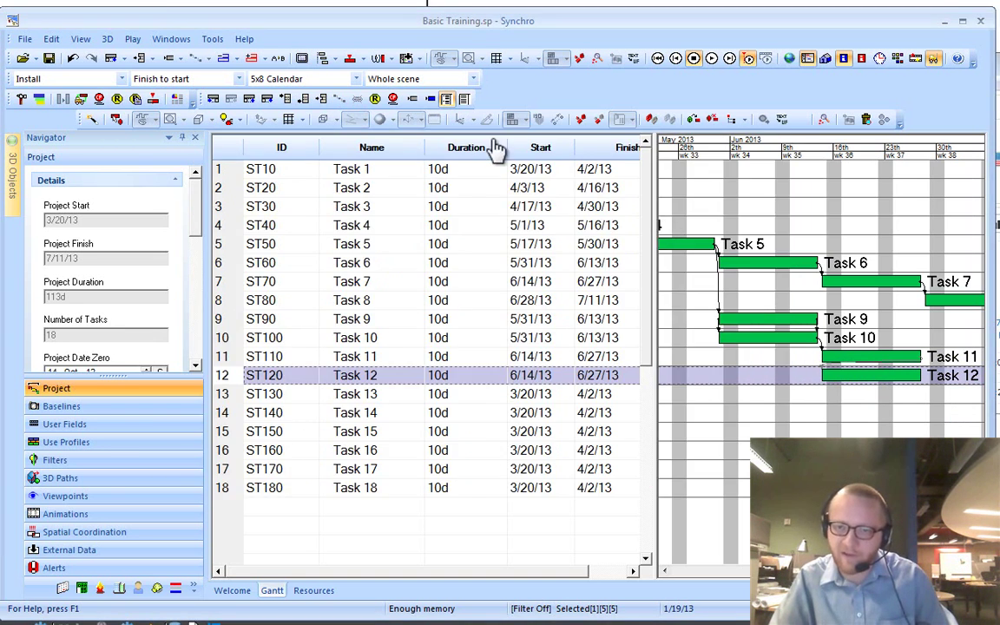
click(378, 102)
scroll(723, 336, down, 2)
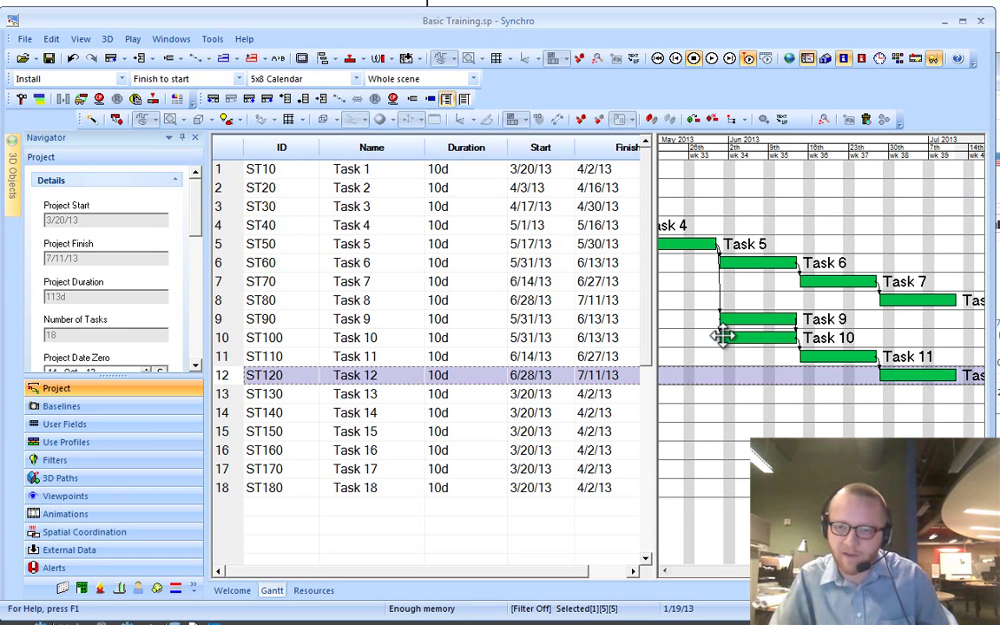
scroll(723, 336, down, 1)
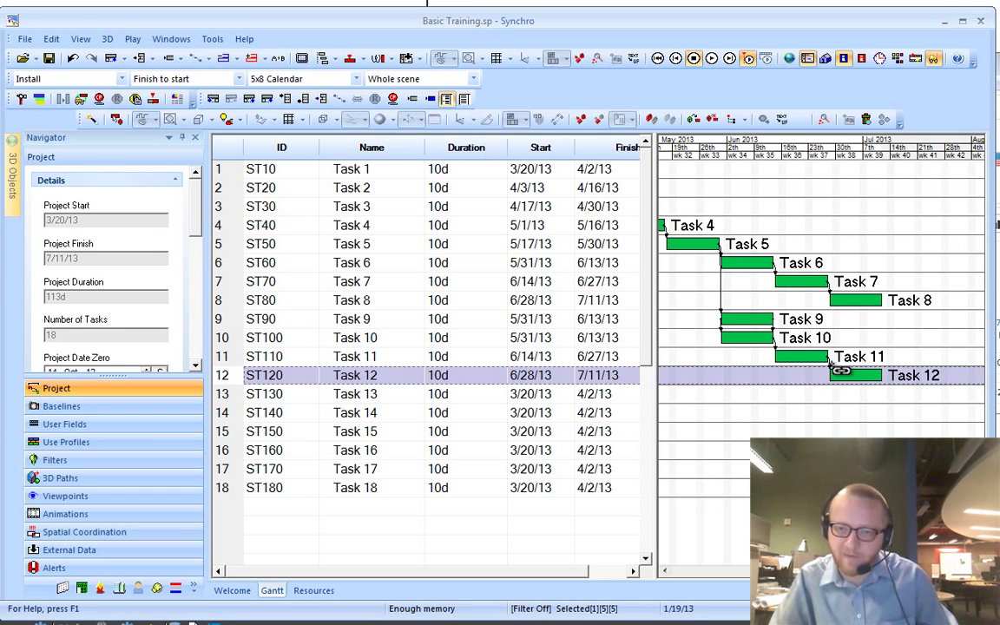
- Give the Start -> Start link from Task 9 to Task 10 a delay of 2 days and reschedule the project
mouse_move(840, 370)
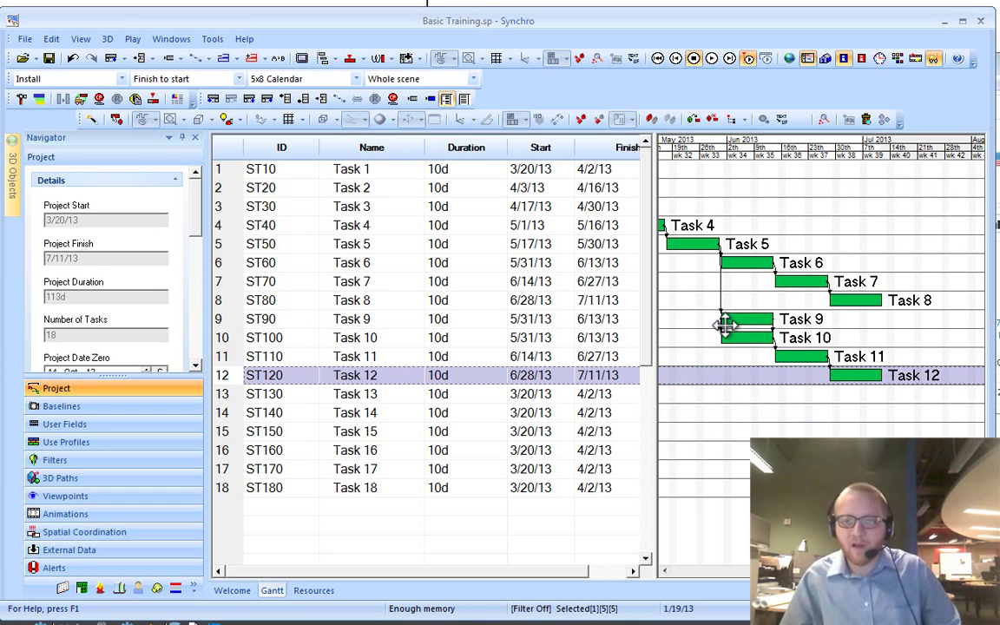
mouse_move(726, 324)
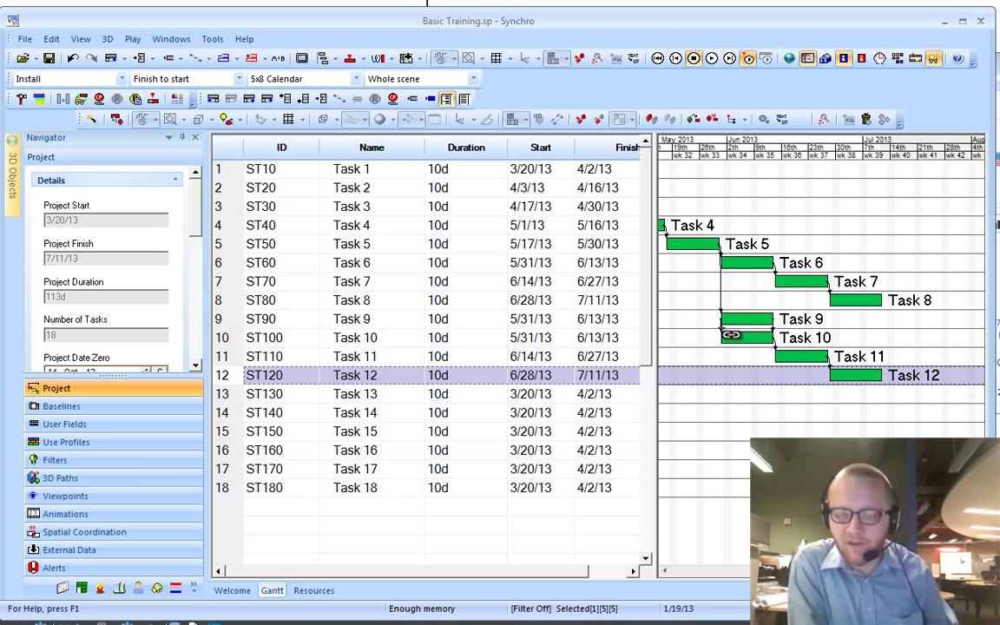
double_click(728, 336)
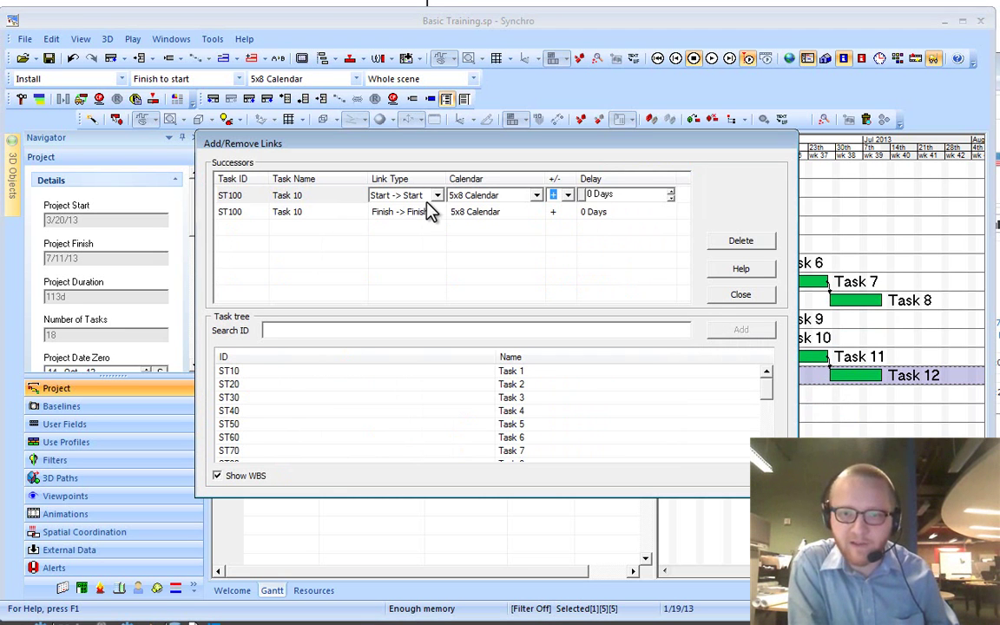
drag(380, 157, 250, 174)
drag(453, 214, 395, 207)
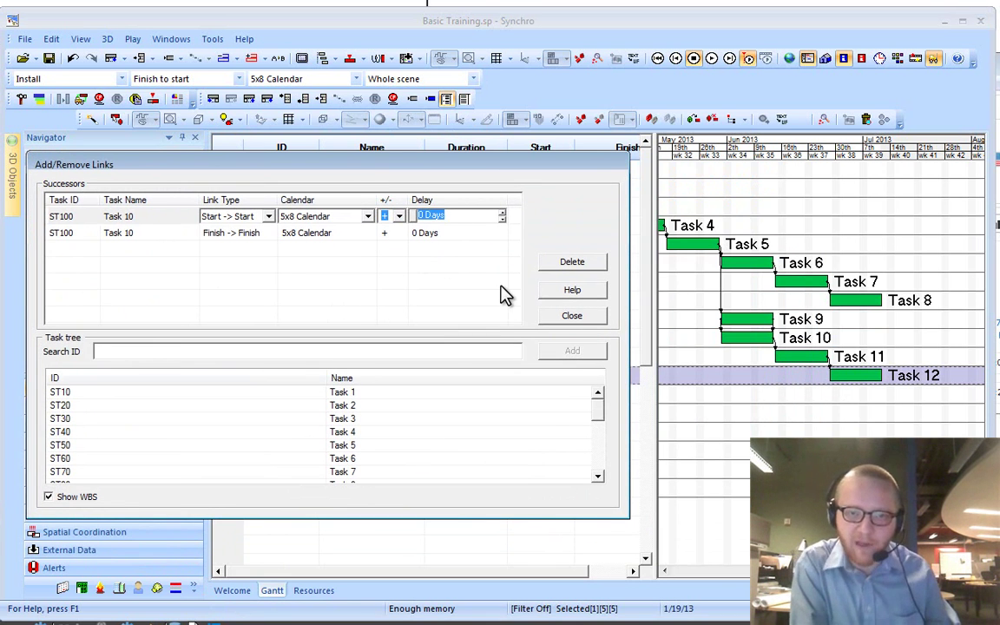
text(2)
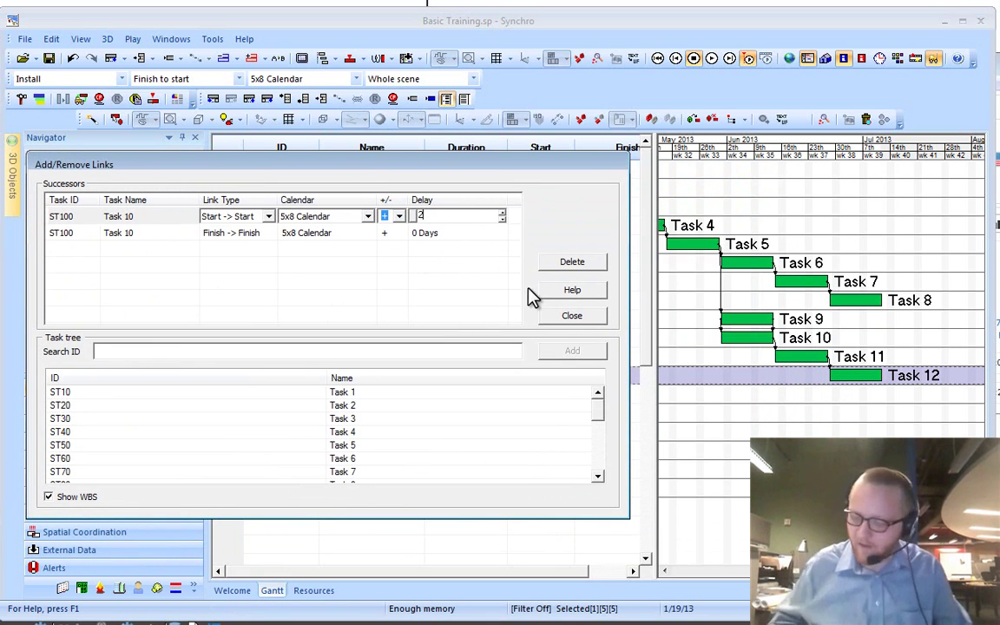
click(578, 318)
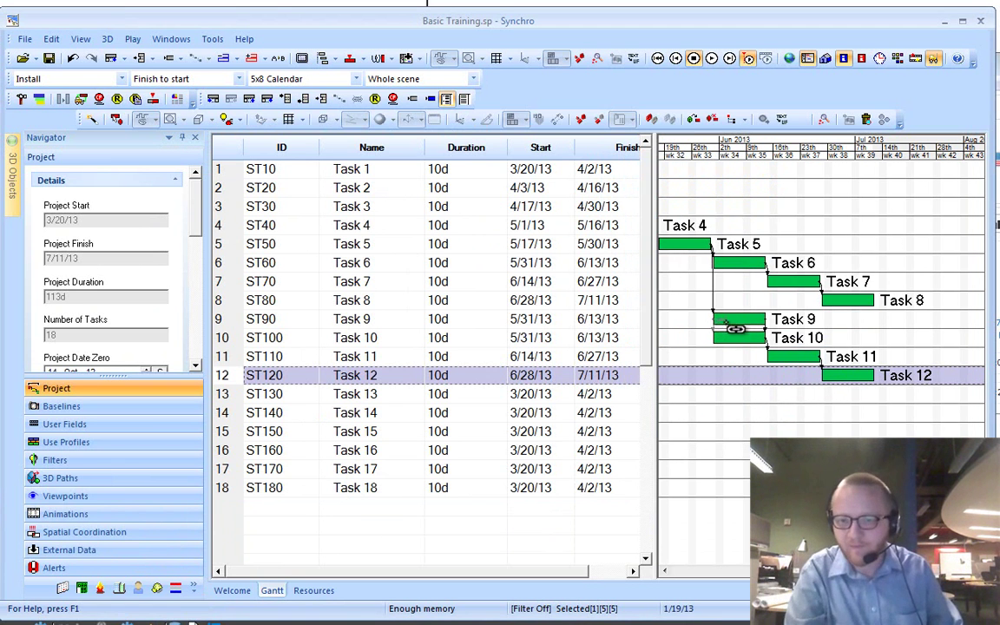
click(376, 98)
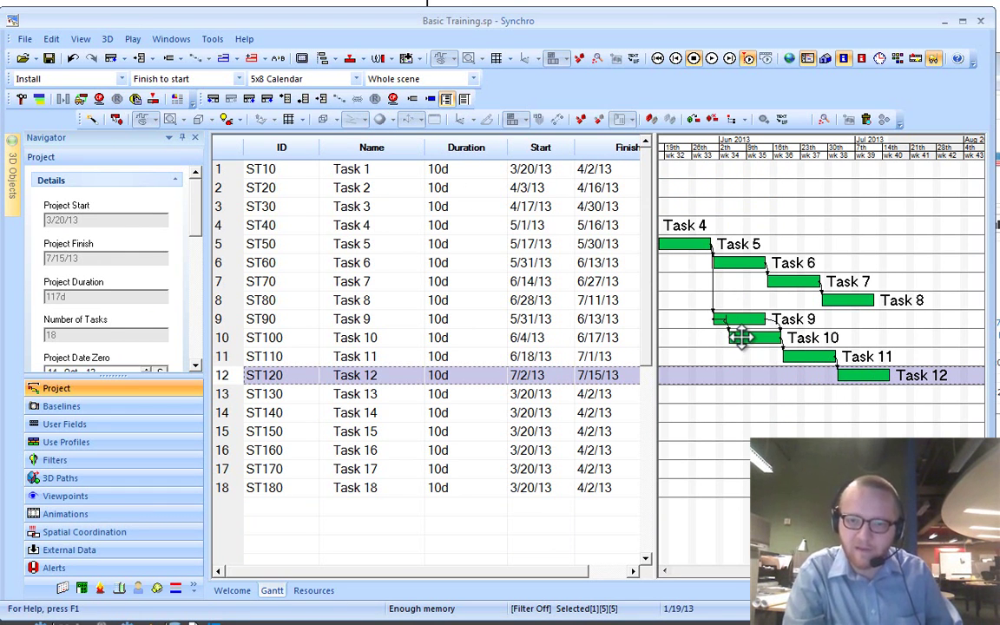
scroll(728, 339, down, 2)
scroll(727, 339, down, 3)
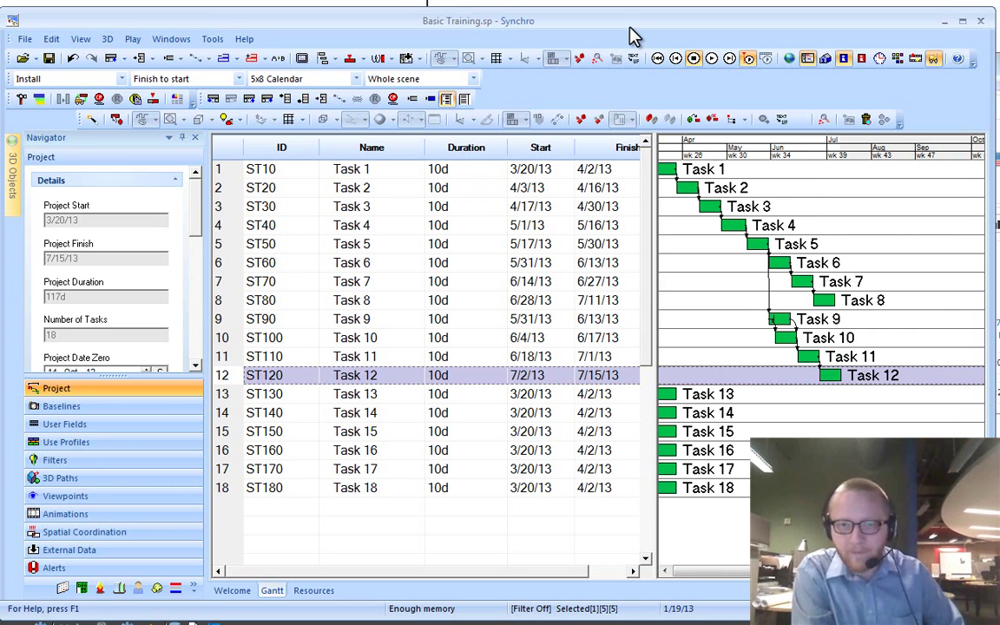
- Switch to the OneNote page and check off Predecessor dialog box
key(alt+Tab)
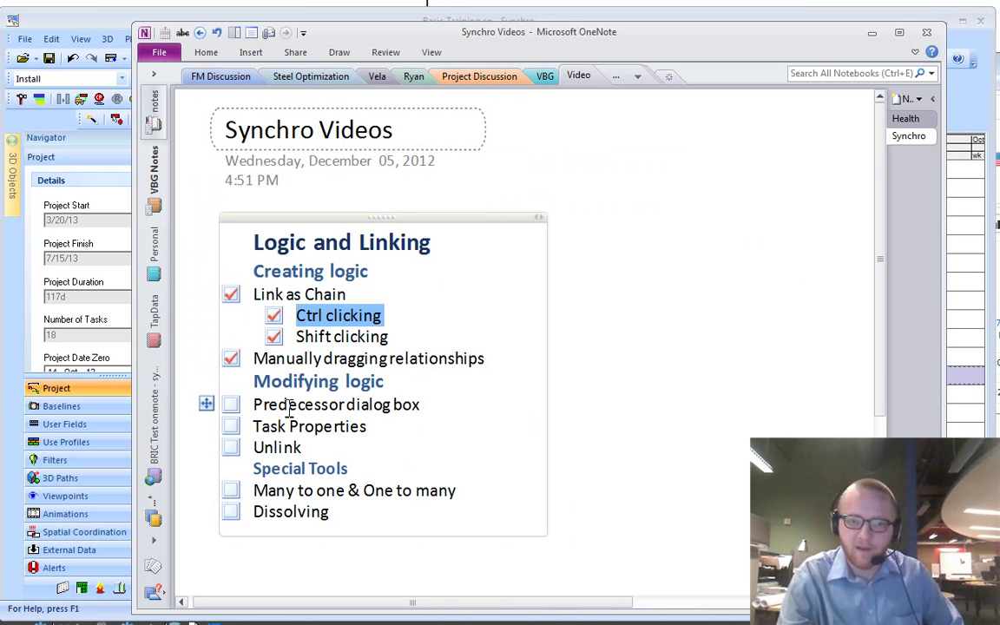
click(230, 404)
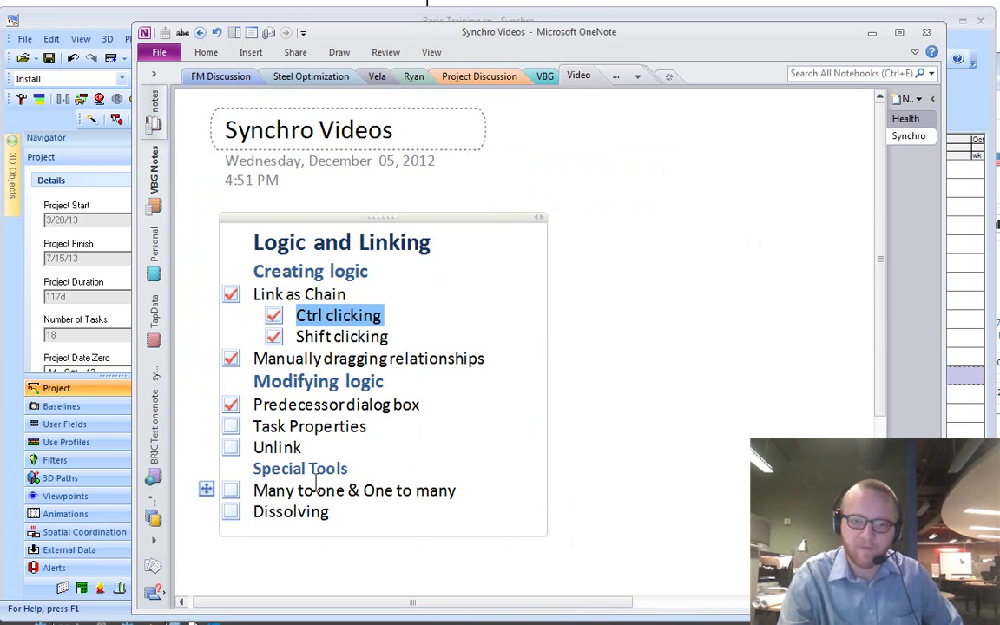
- Switch back to Synchro, hide the Navigator, and show Task Properties at a reduced width
key(alt+Tab)
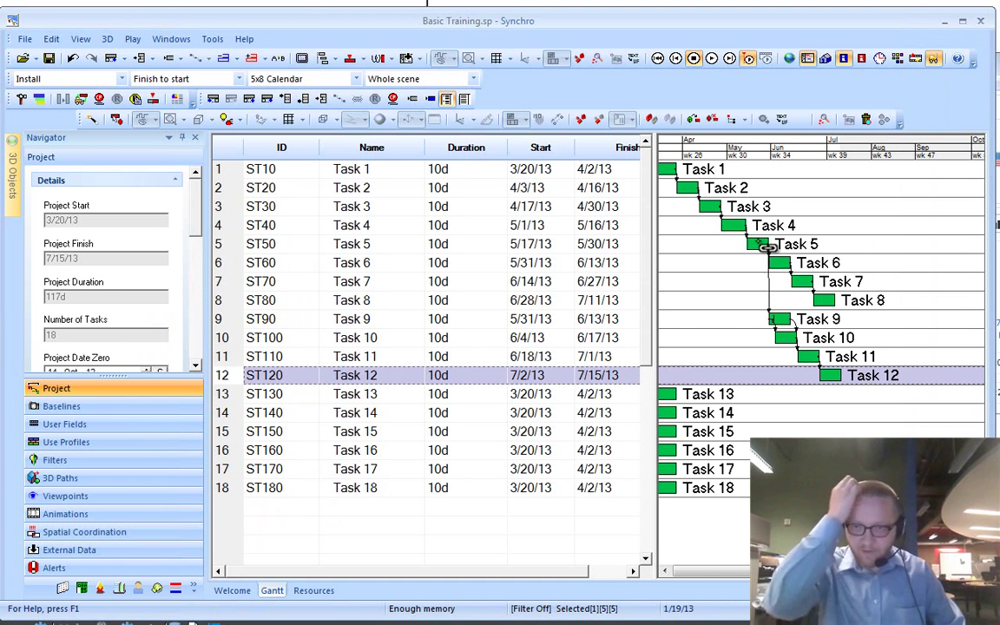
key(Escape)
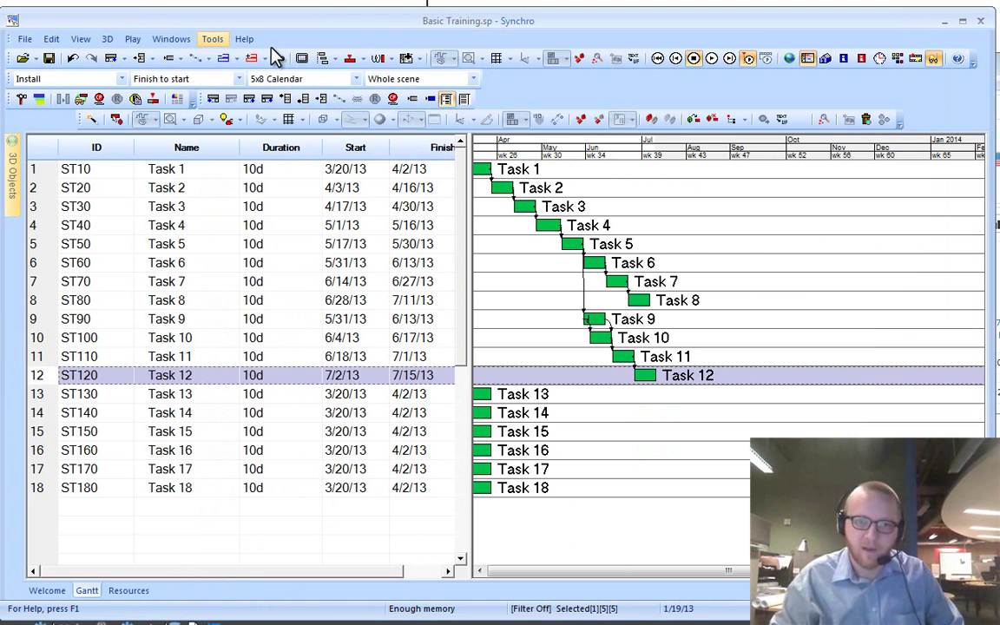
click(862, 59)
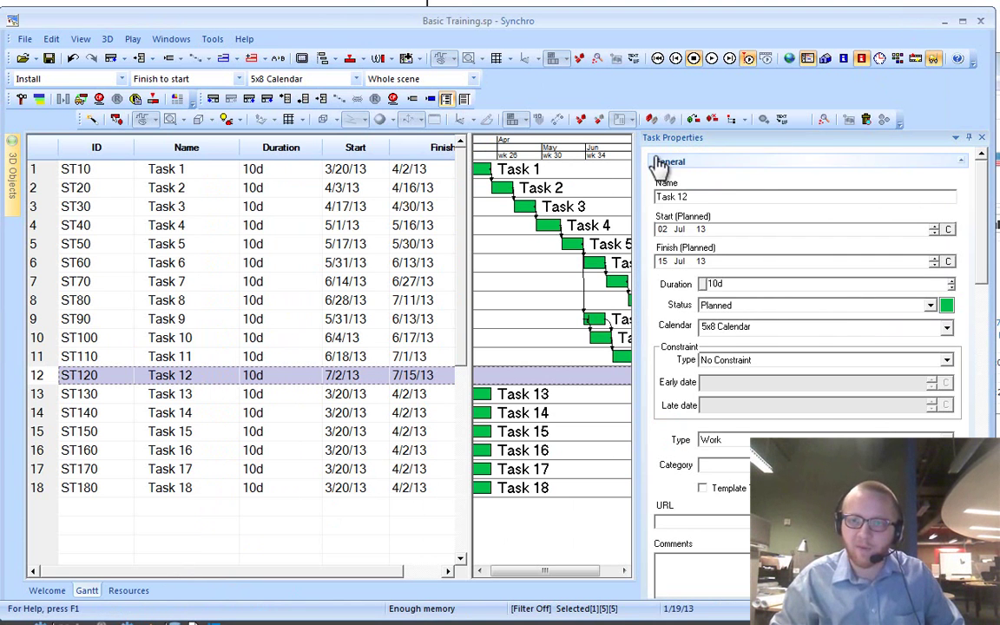
drag(638, 173, 726, 196)
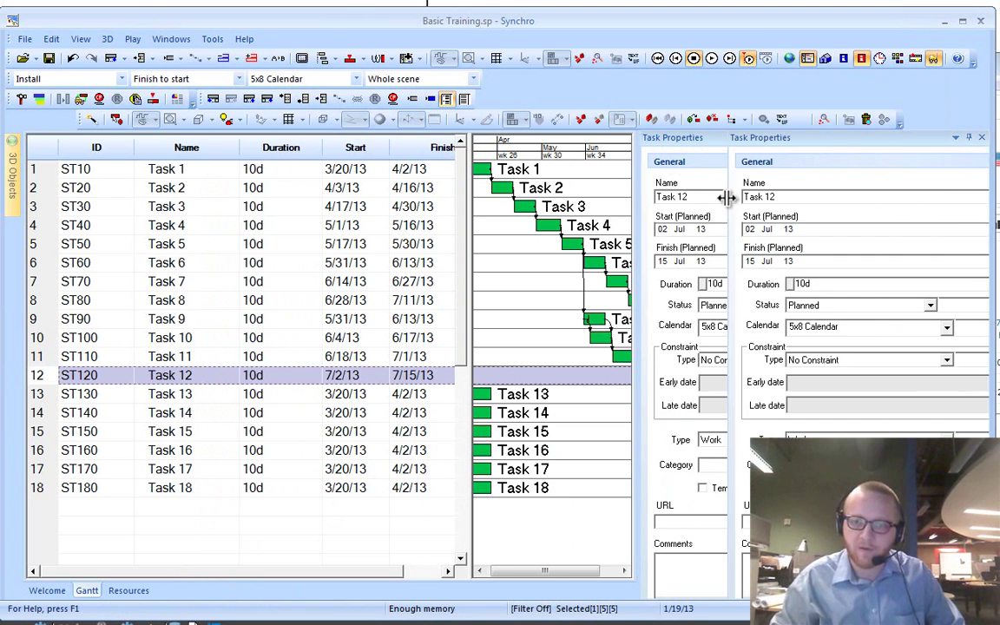
- Collapse the General section of Task Properties, expand Links, and show the predecessors and successors of Task 5
click(760, 164)
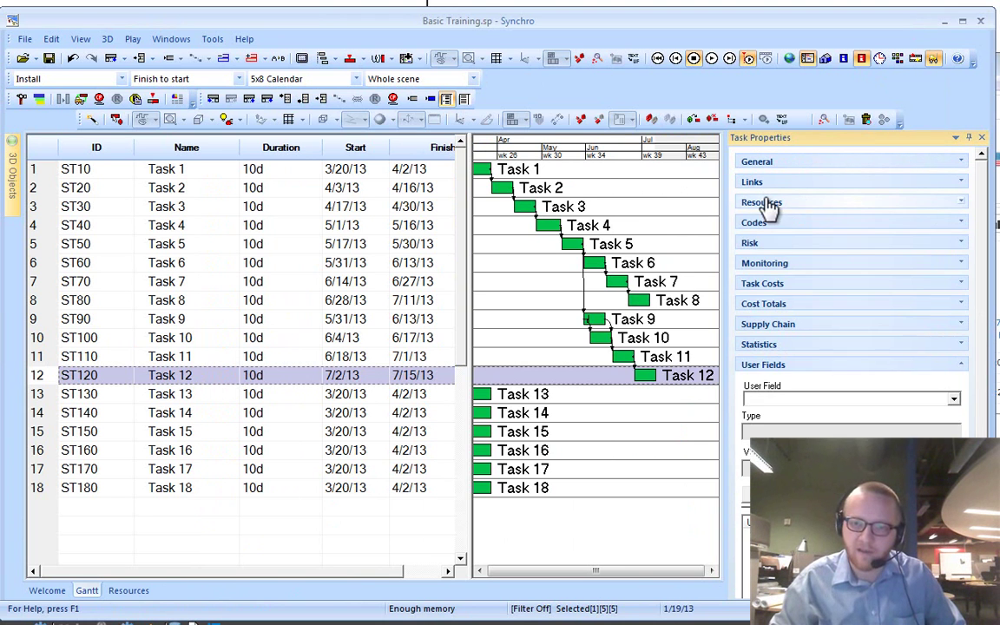
click(764, 202)
click(766, 183)
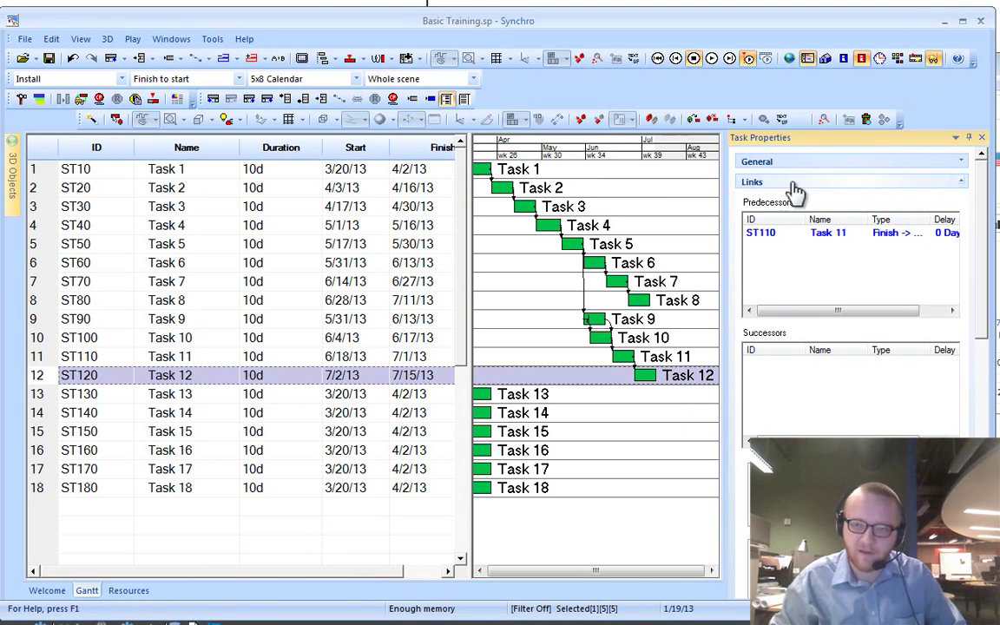
click(521, 249)
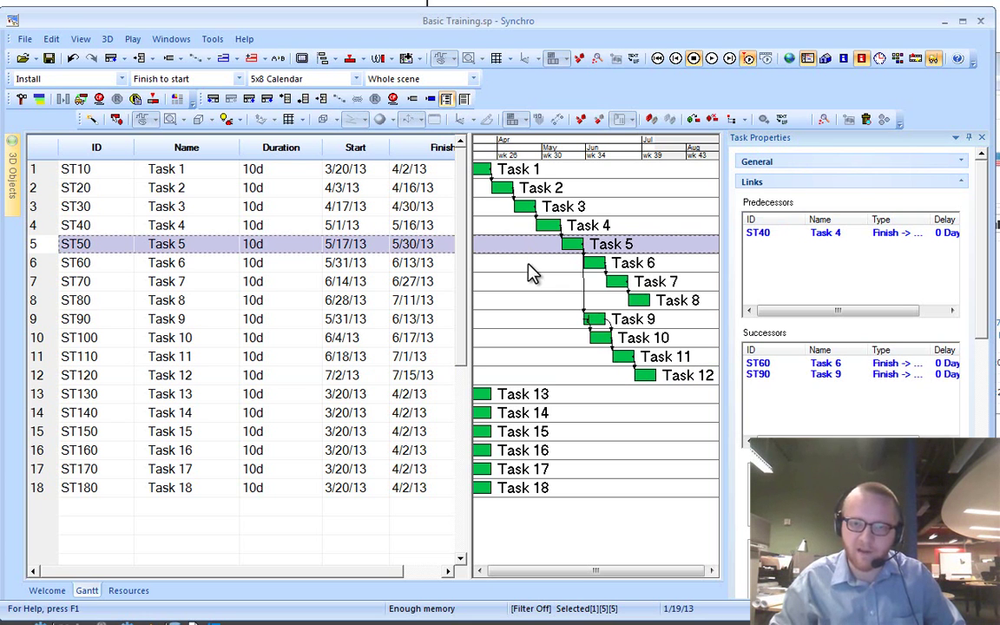
ctrl+scroll(560, 305, up, 5)
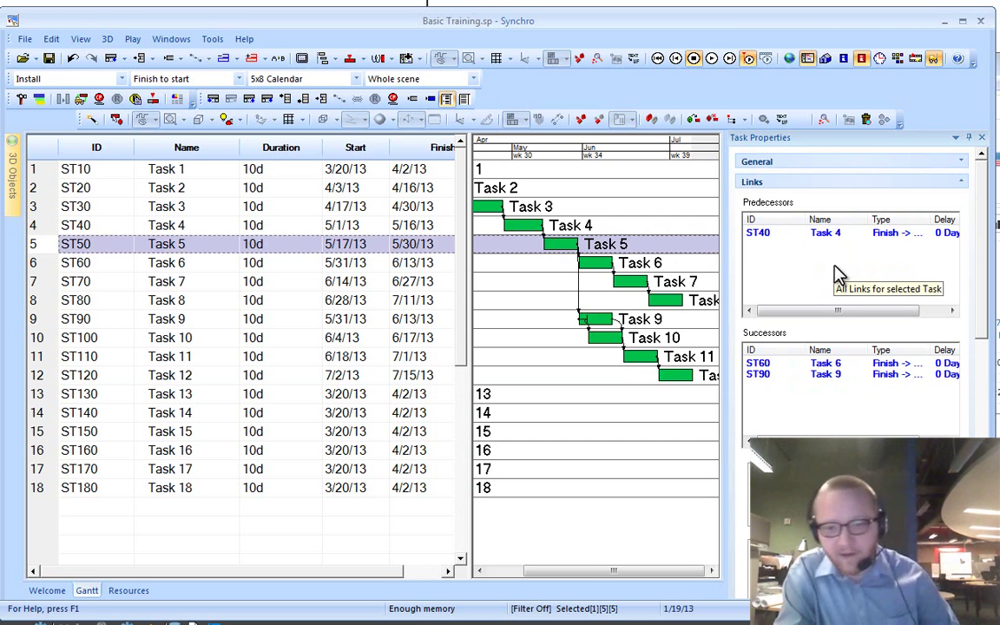
- Change the successor link from Task 5 to Task 9 to Start -> Start in Task Properties
click(791, 376)
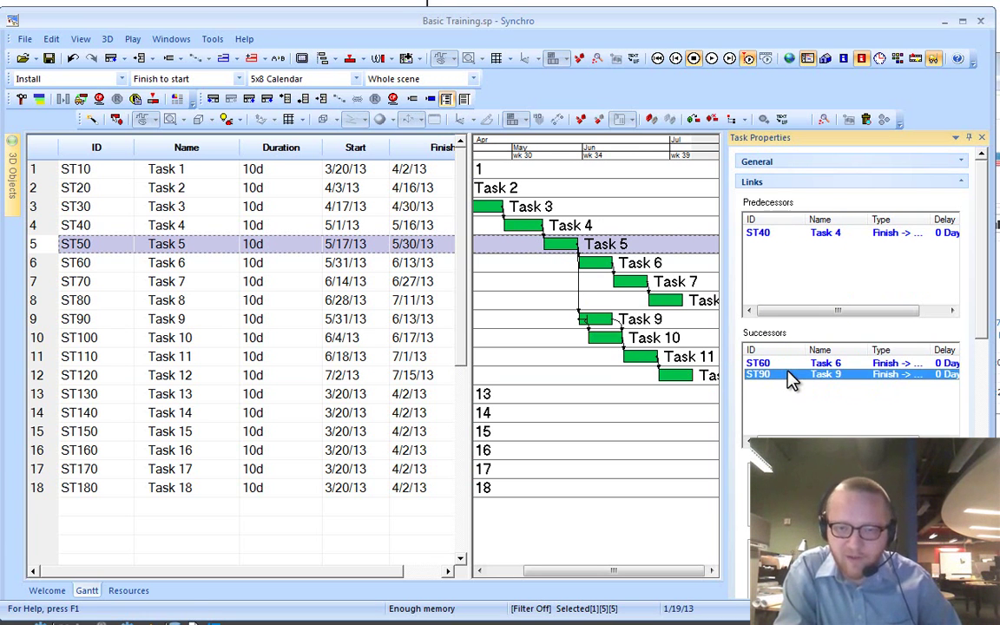
right_click(788, 374)
click(796, 405)
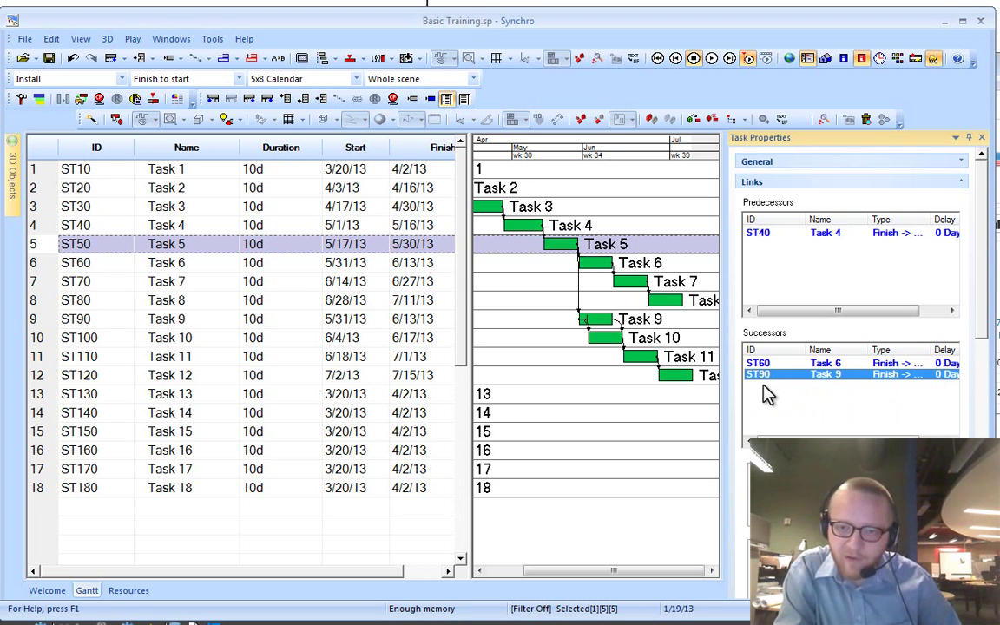
click(794, 499)
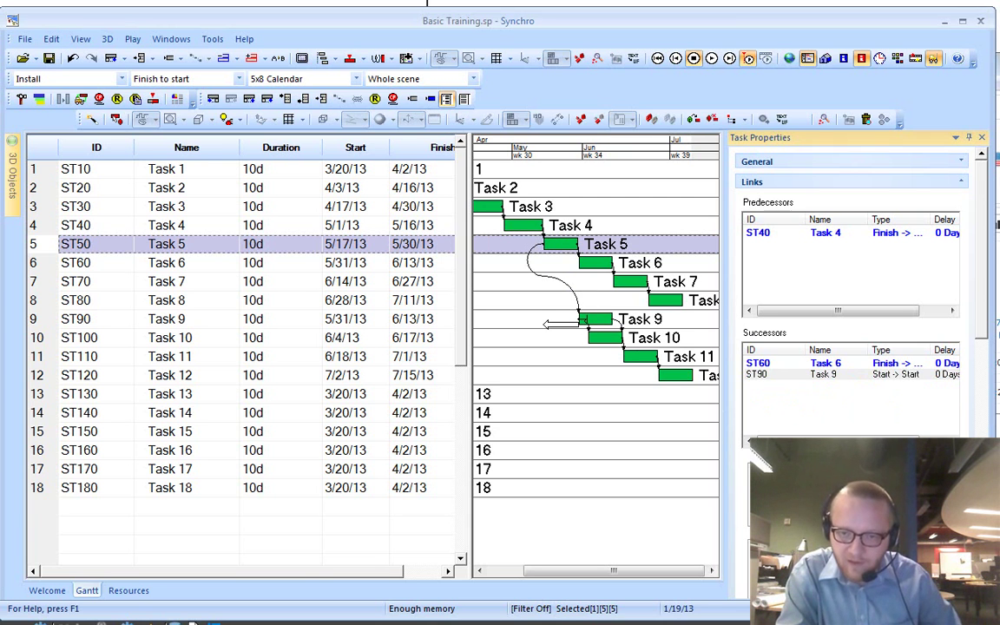
- Undo the recent changes to the link from Task 5 to Task 9
key(ctrl+z)
key(ctrl+z)
key(ctrl+z)
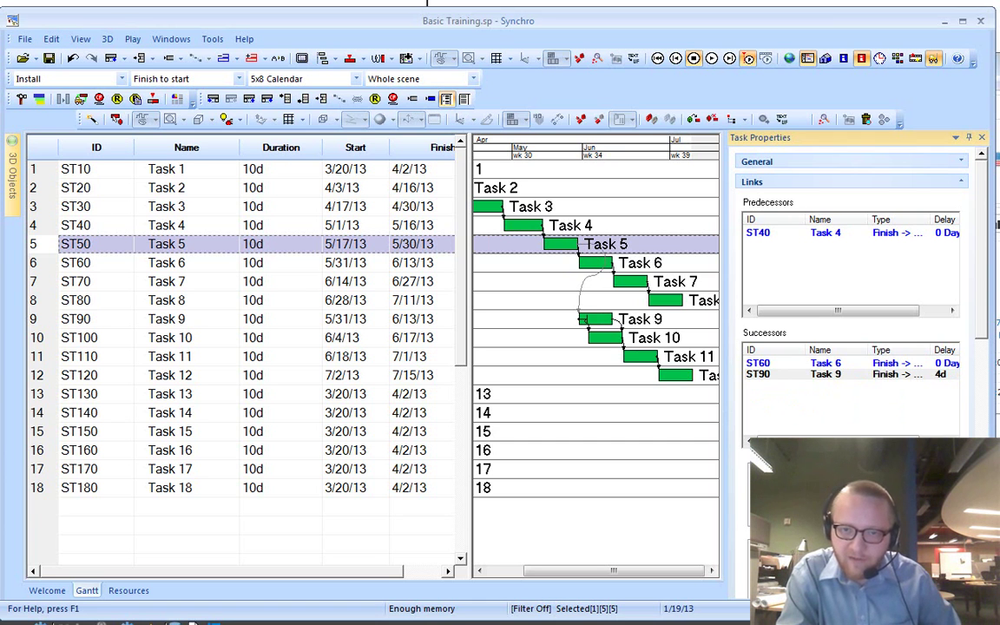
key(ctrl+z)
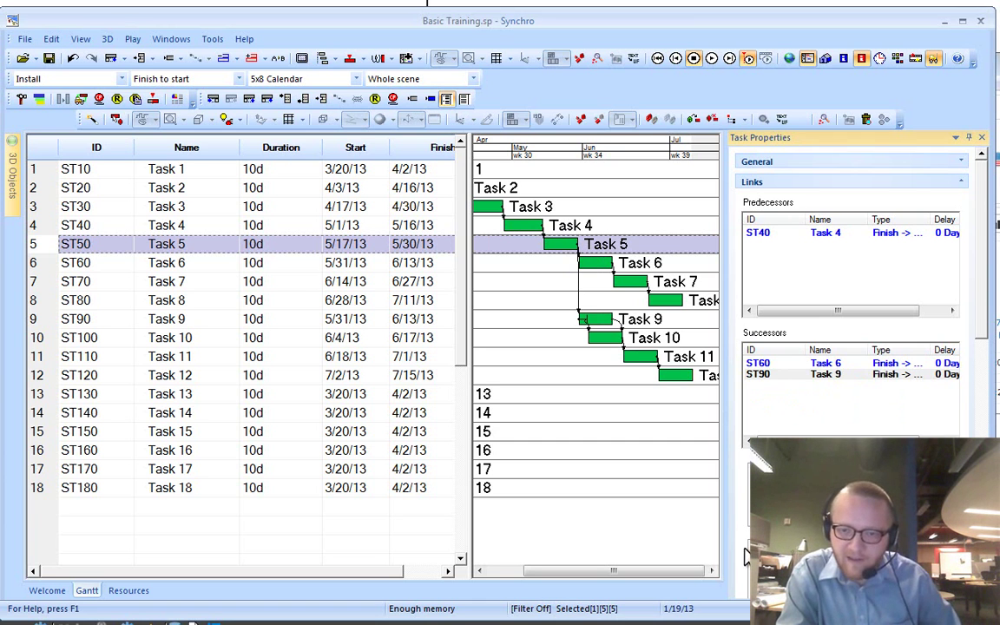
scroll(744, 555, down, 3)
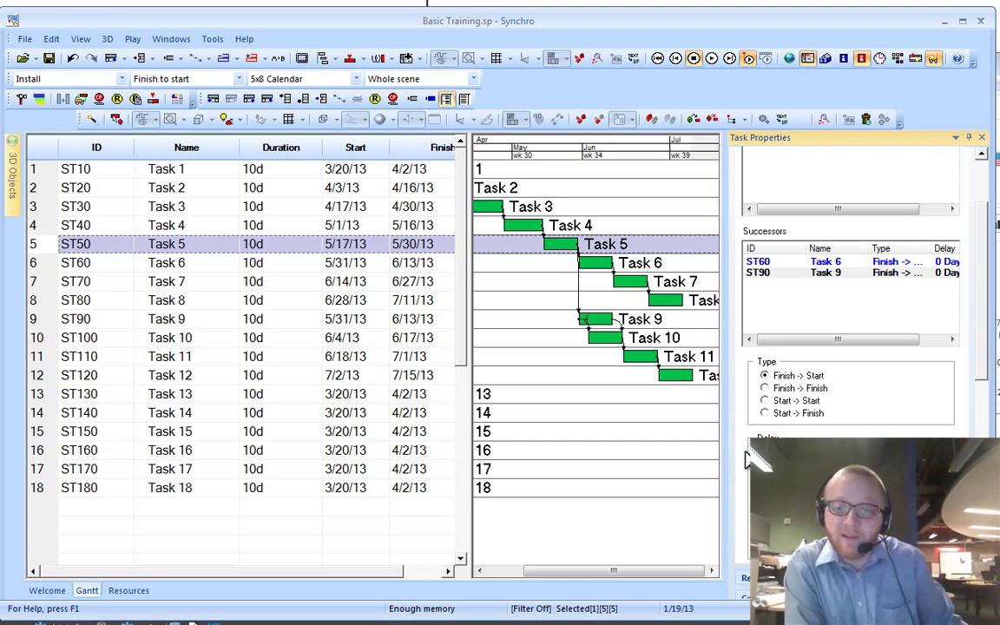
scroll(643, 380, down, 4)
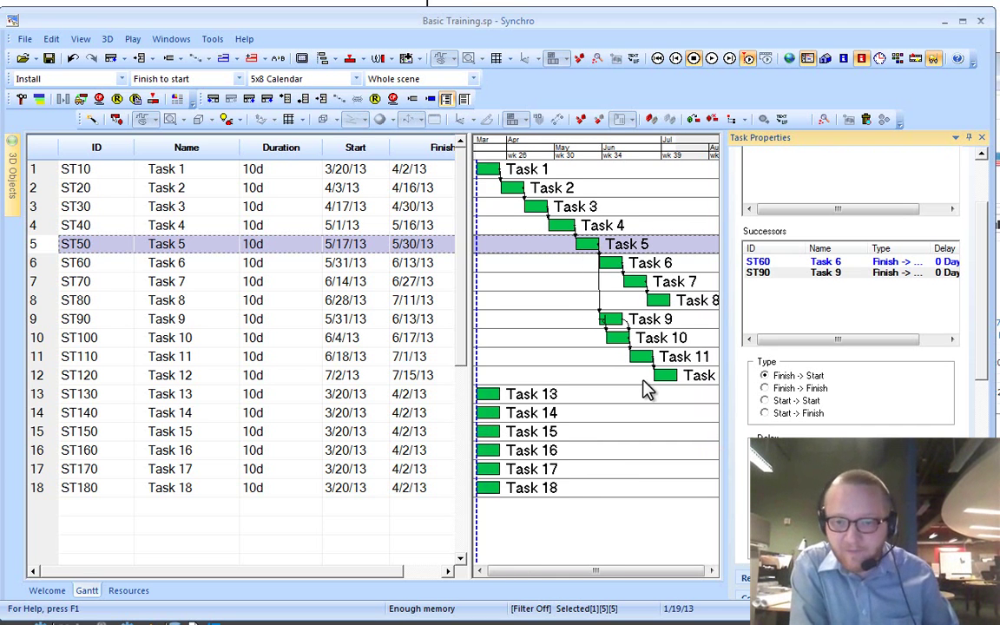
- Switch to the OneNote page and check off Task Properties
key(alt+Tab)
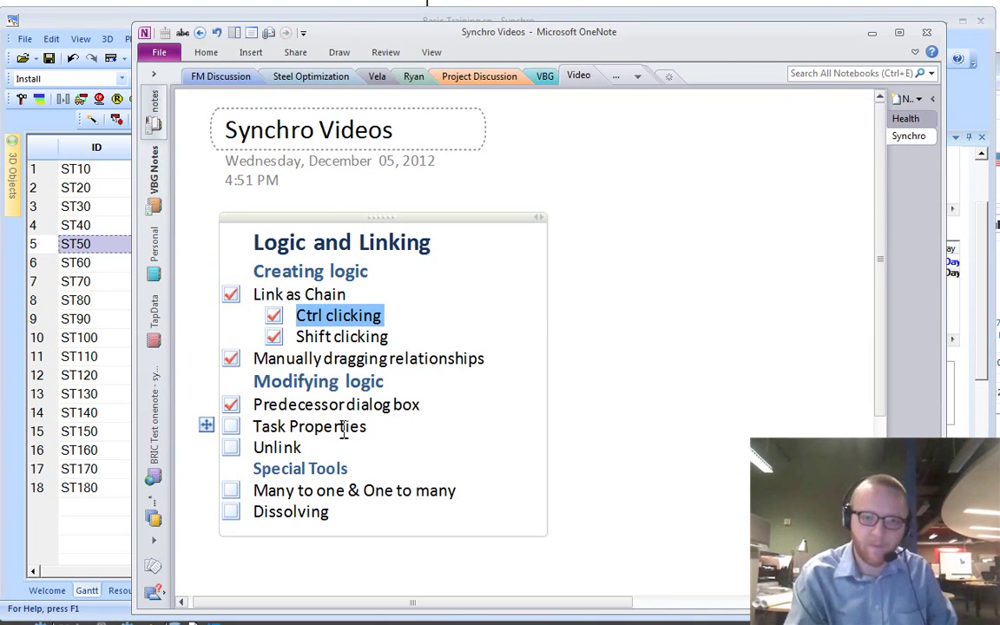
key(ctrl+1)
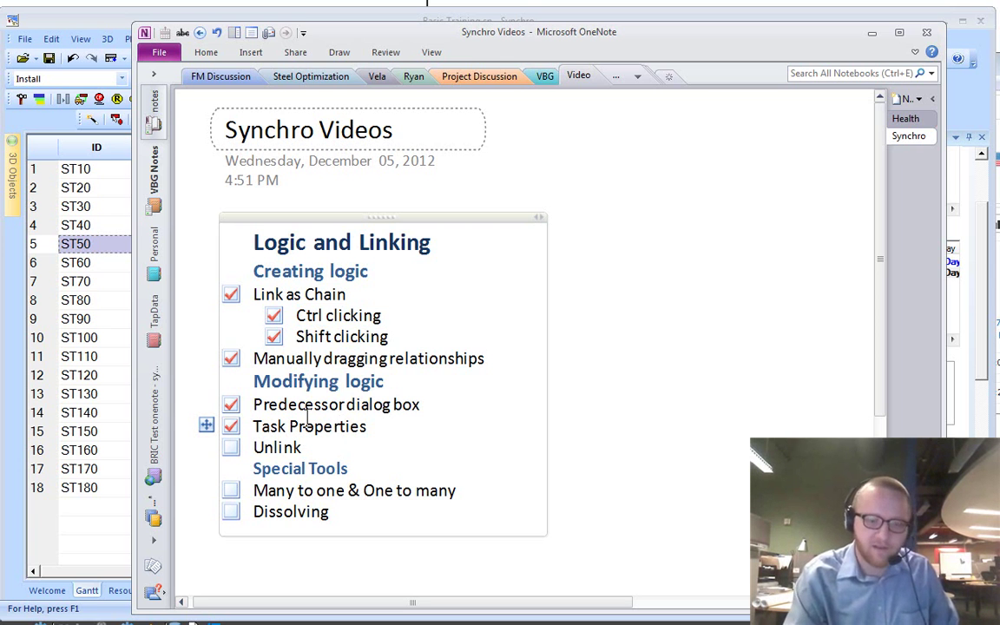
- Switch back to Synchro and link Tasks 13 through 18 as a chain
key(alt+Tab)
click(534, 398)
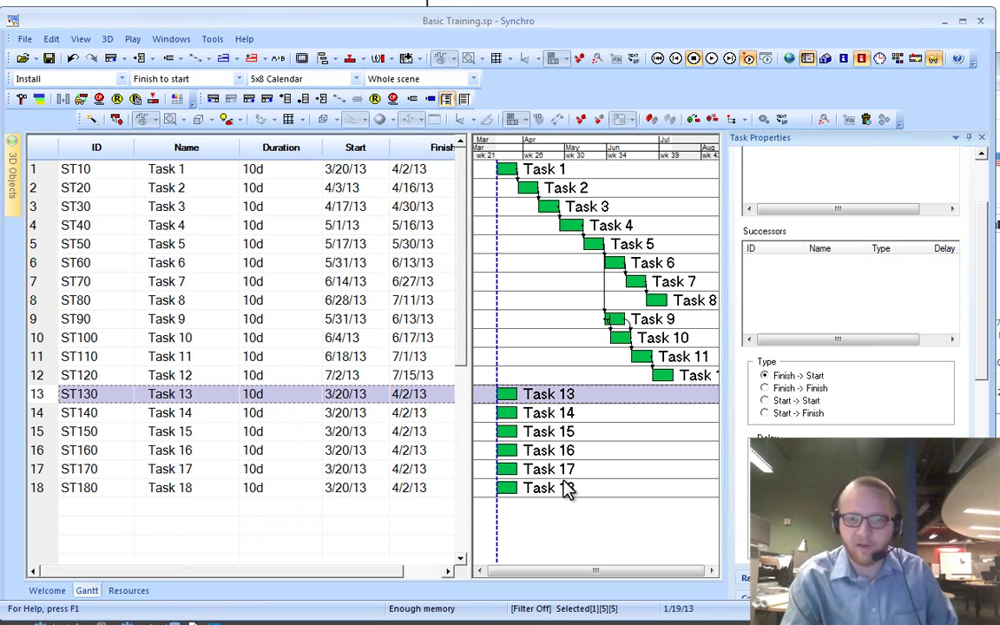
shift+click(549, 491)
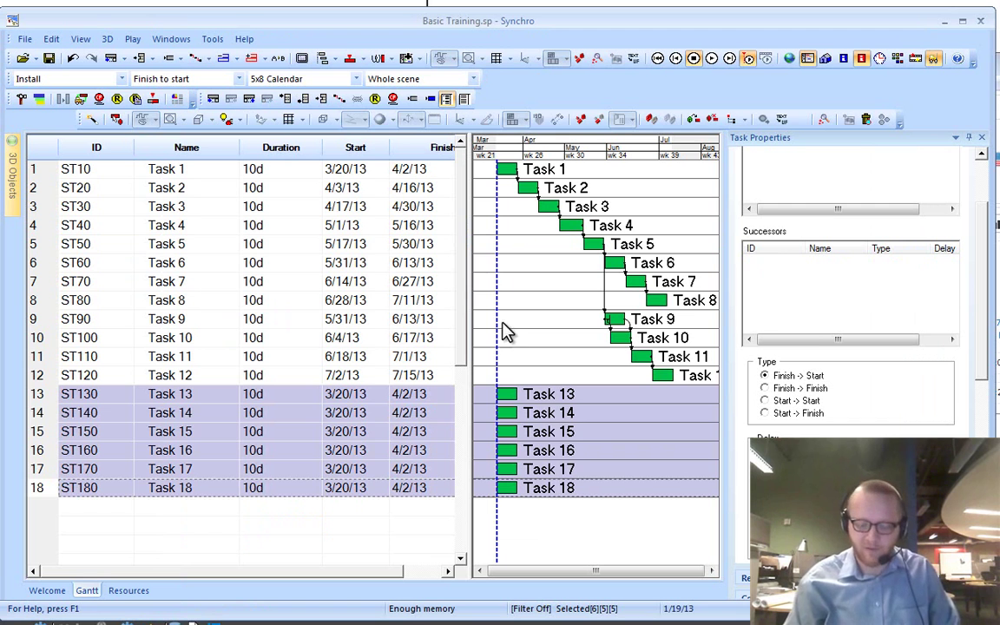
key(ctrl+l)
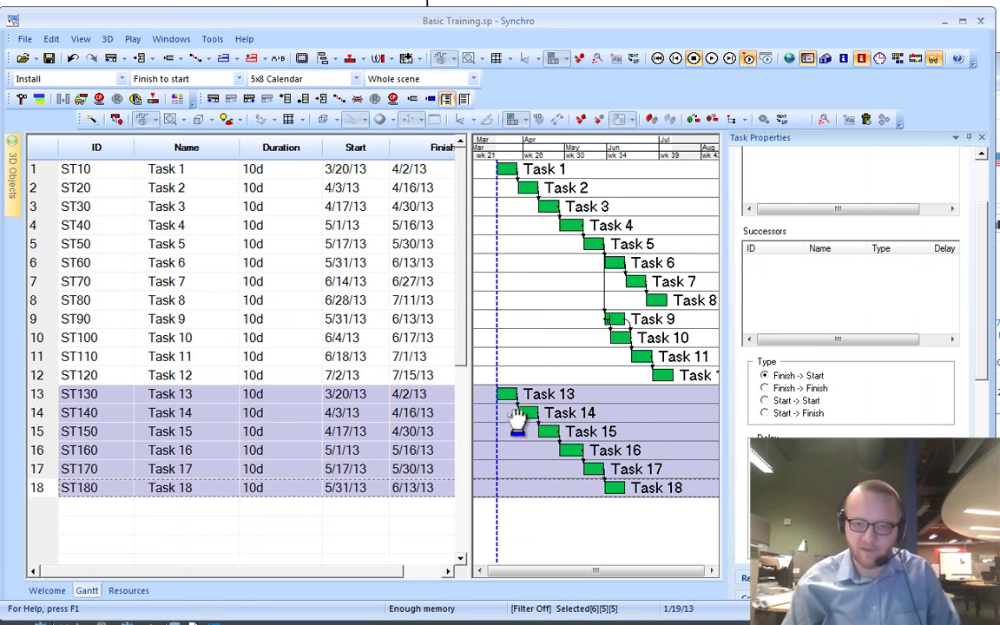
scroll(529, 320, down, 4)
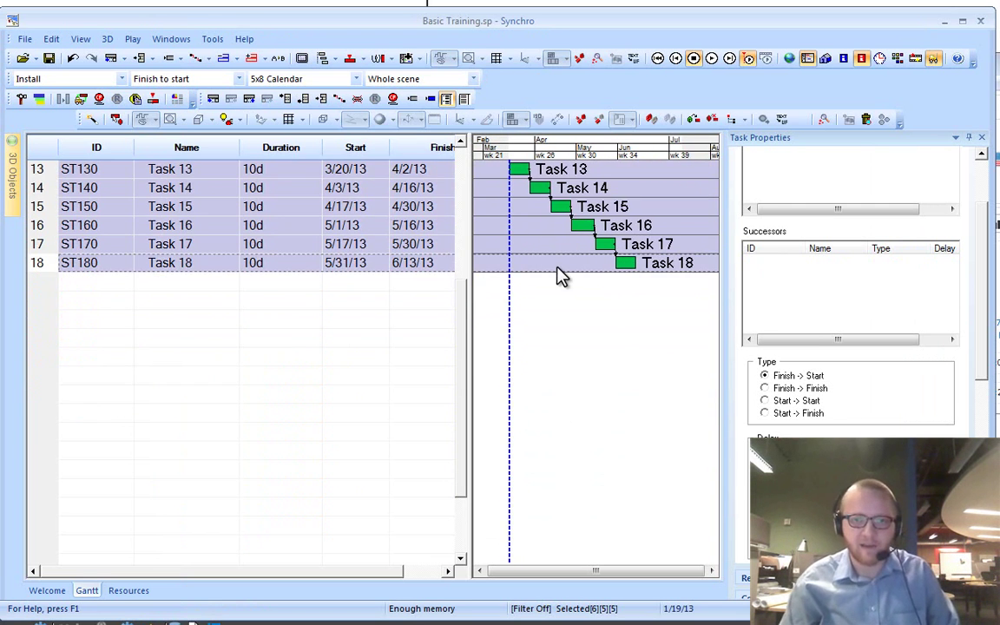
ctrl+scroll(560, 276, up, 1)
- Display the Beck Task Editor toolbar with the labelled task commands
right_click(512, 80)
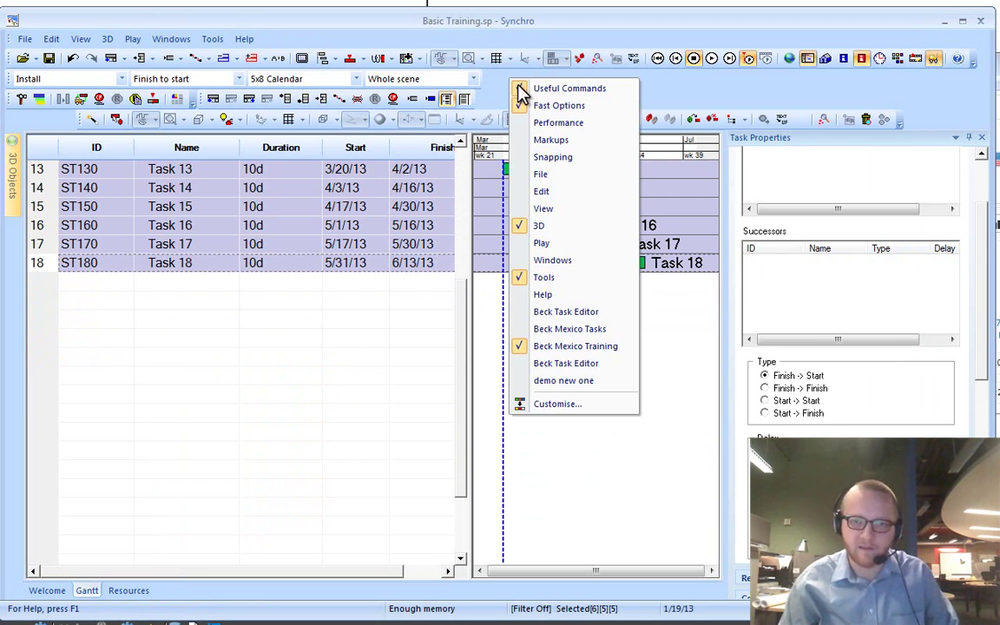
click(560, 367)
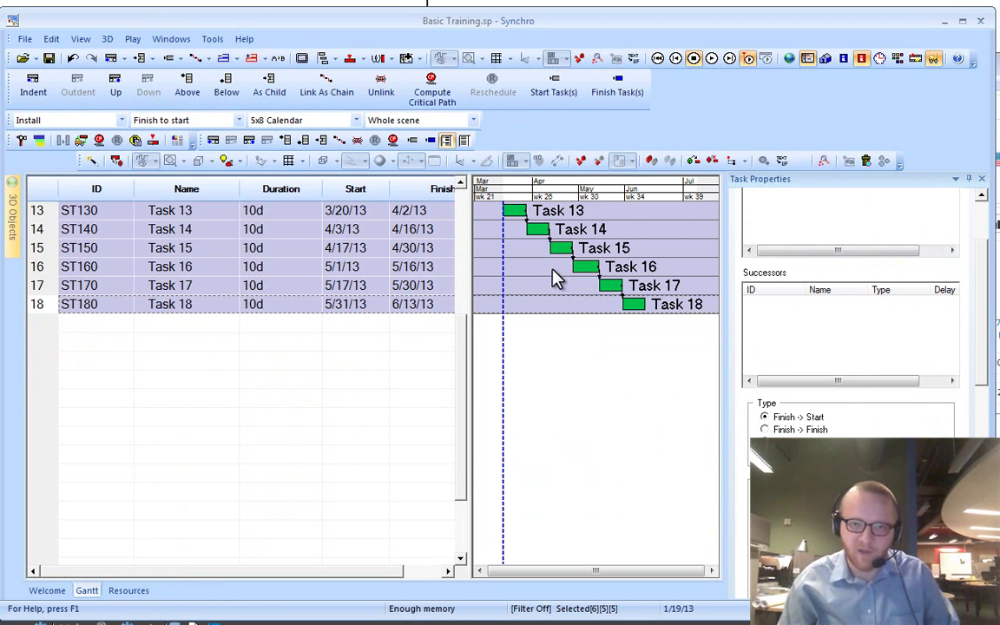
click(507, 267)
scroll(370, 372, up, 4)
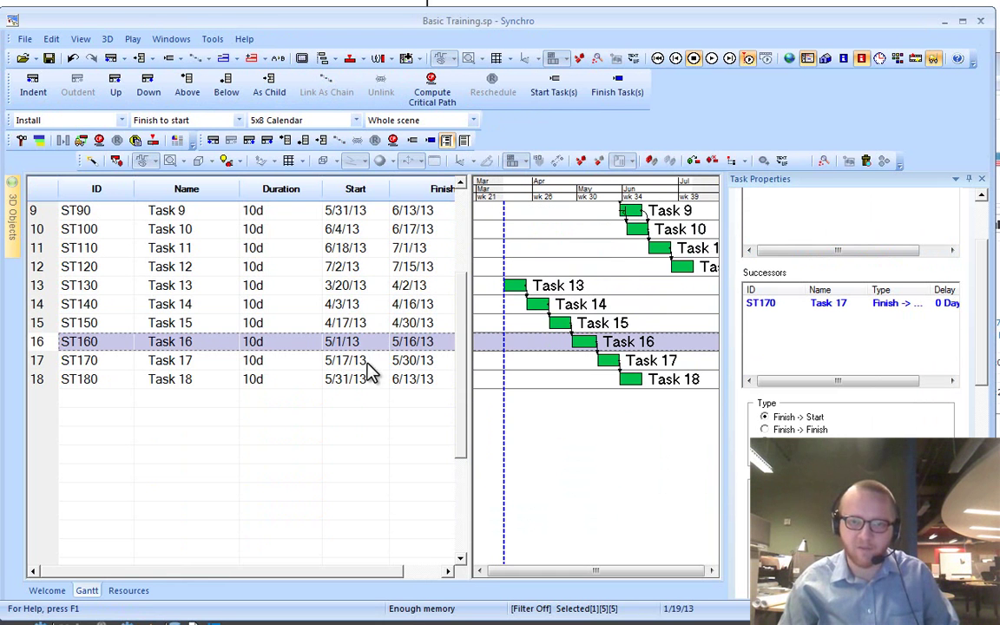
- Delete the link between Task 17 and Task 18 in the Gantt chart and reschedule the project
click(598, 323)
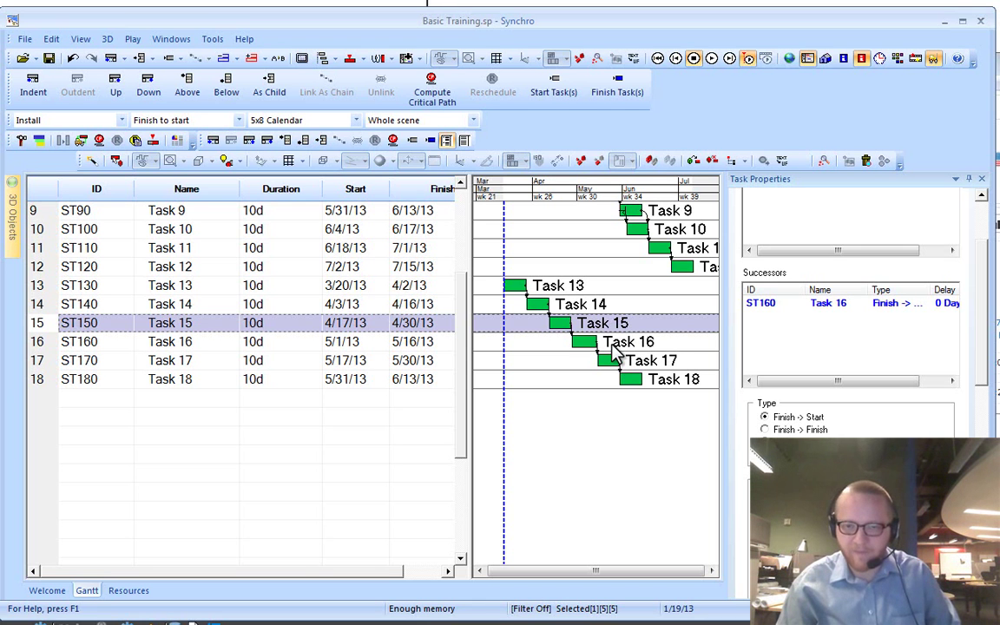
drag(556, 333, 631, 377)
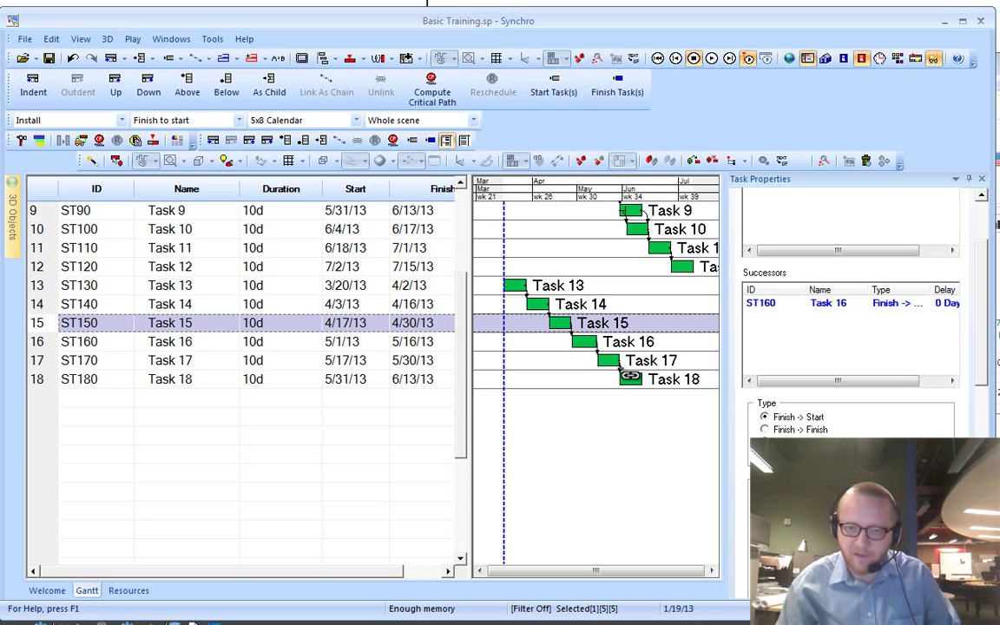
click(632, 369)
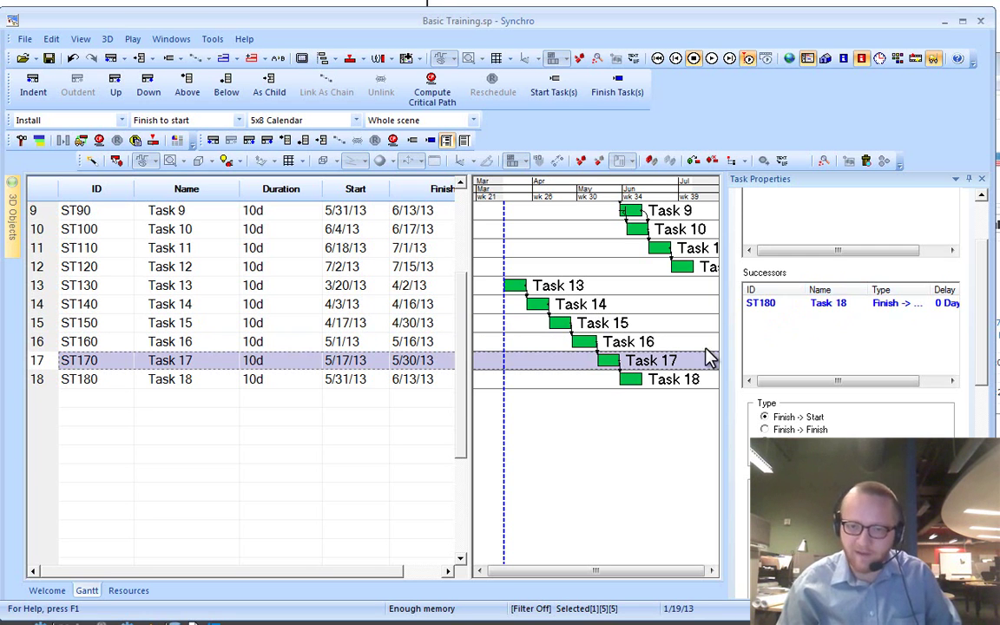
right_click(627, 376)
click(658, 416)
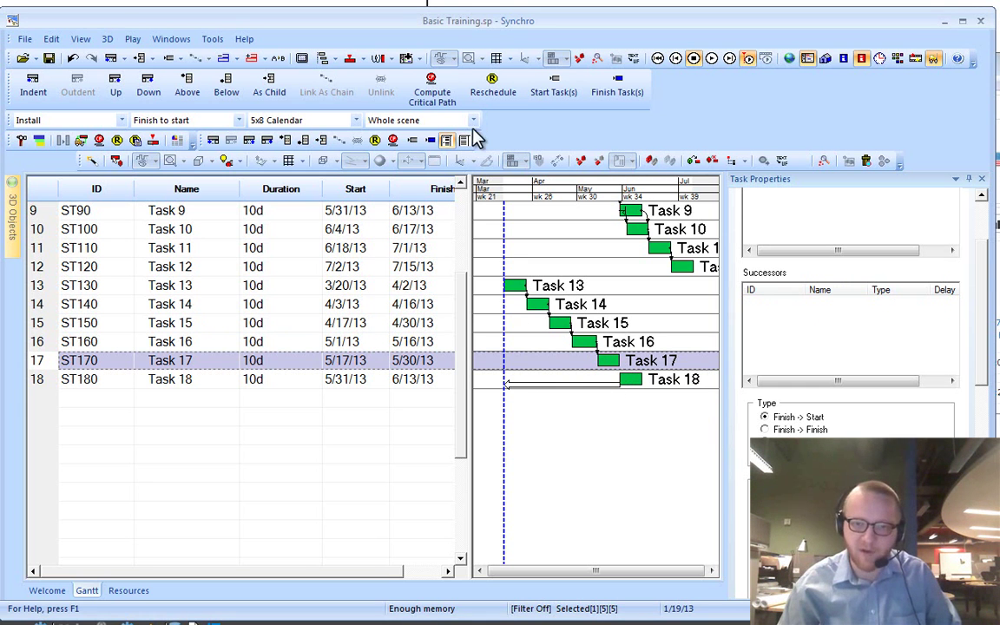
click(392, 142)
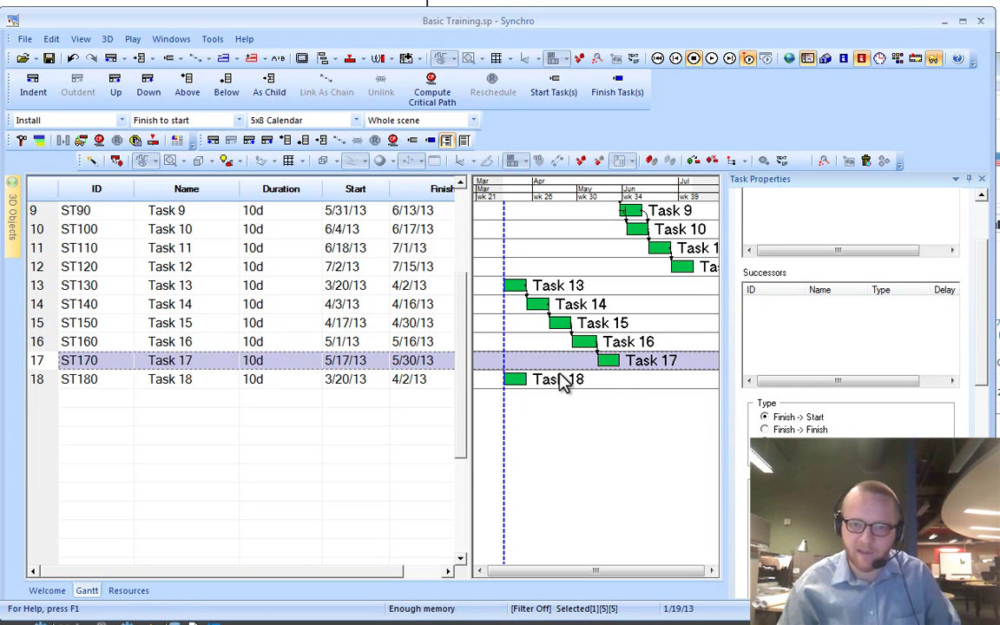
- Unlink Task 15 and Task 16 from each other
click(560, 344)
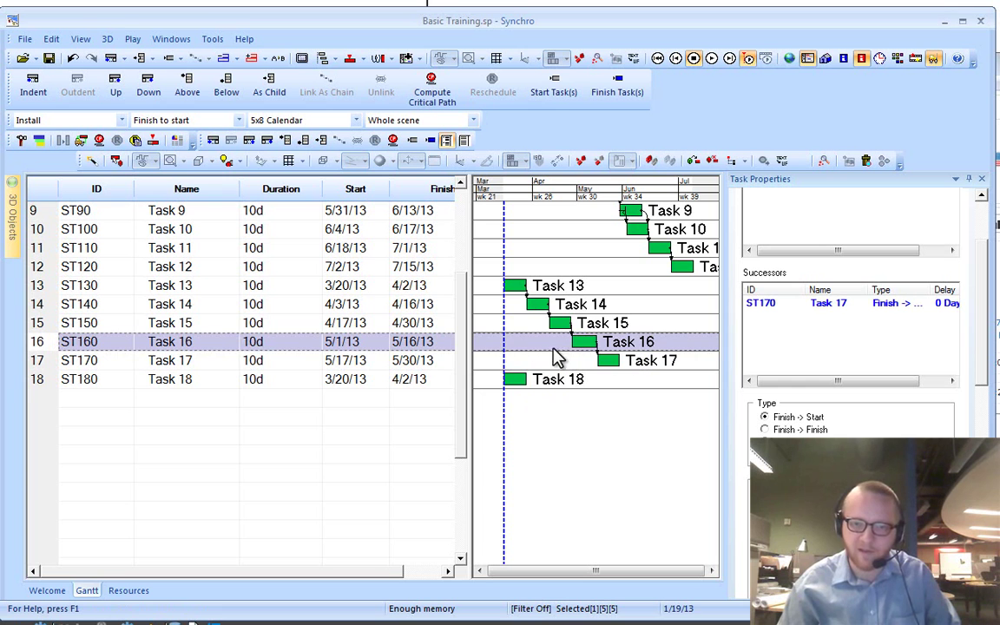
ctrl+click(516, 325)
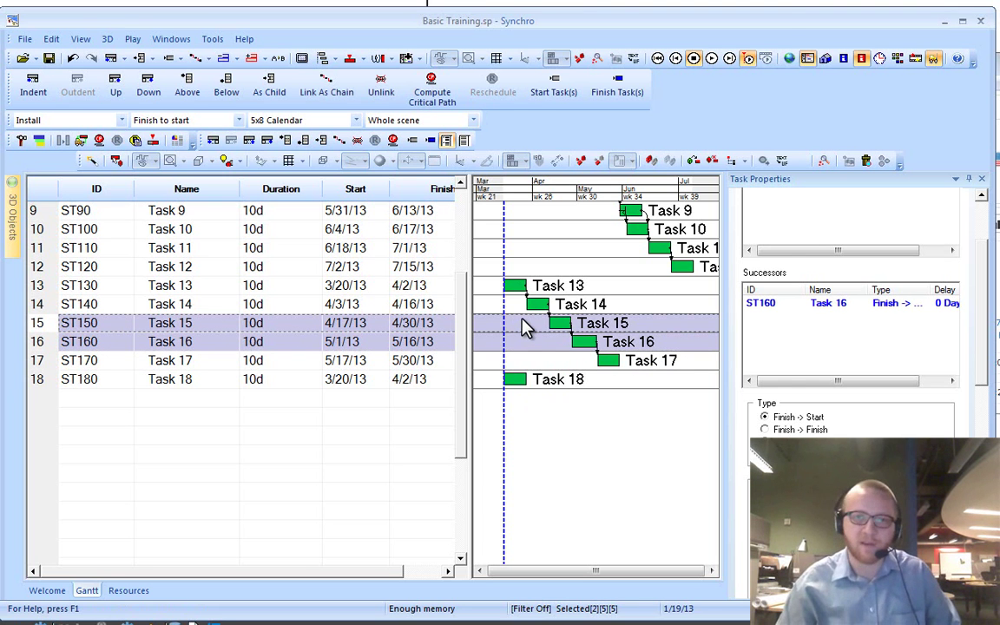
right_click(525, 327)
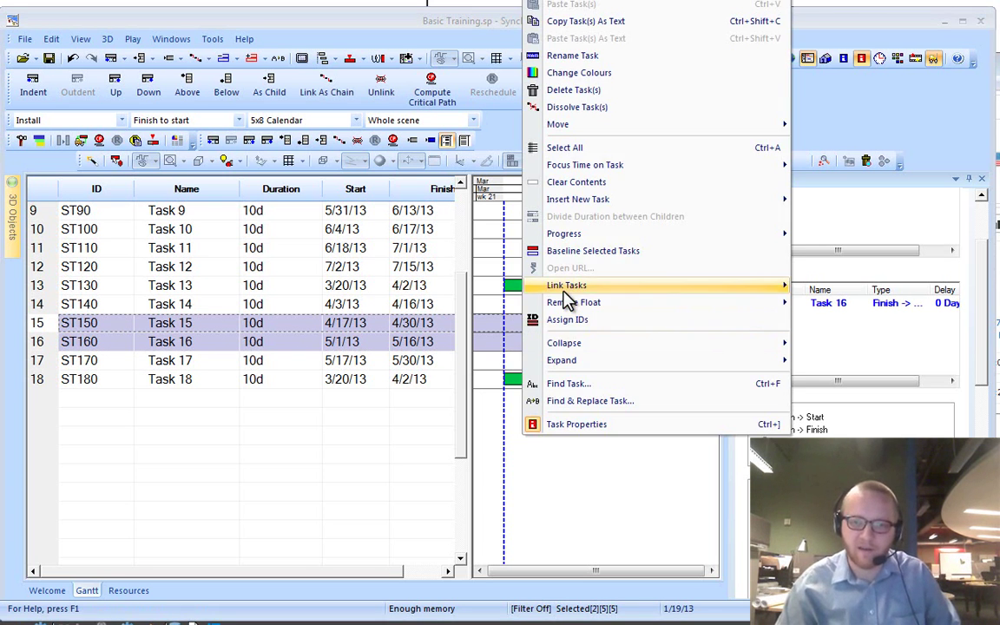
mouse_move(566, 289)
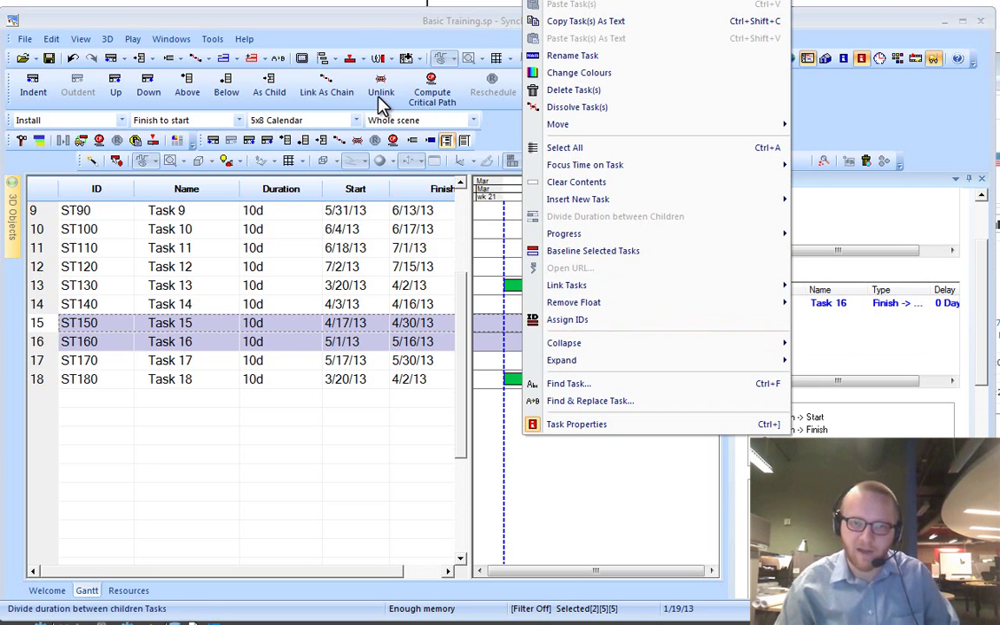
click(346, 17)
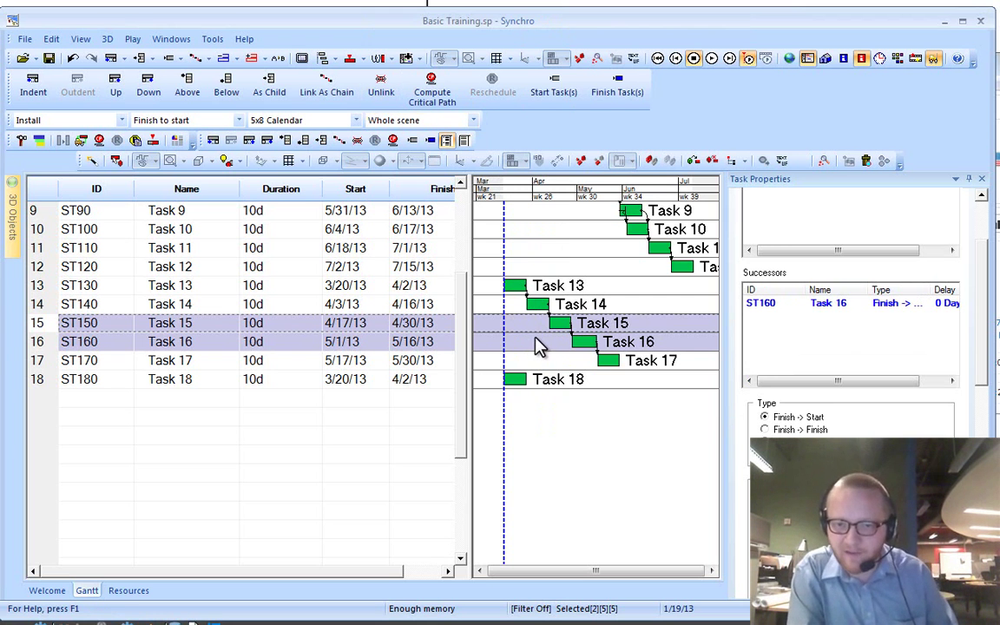
click(377, 98)
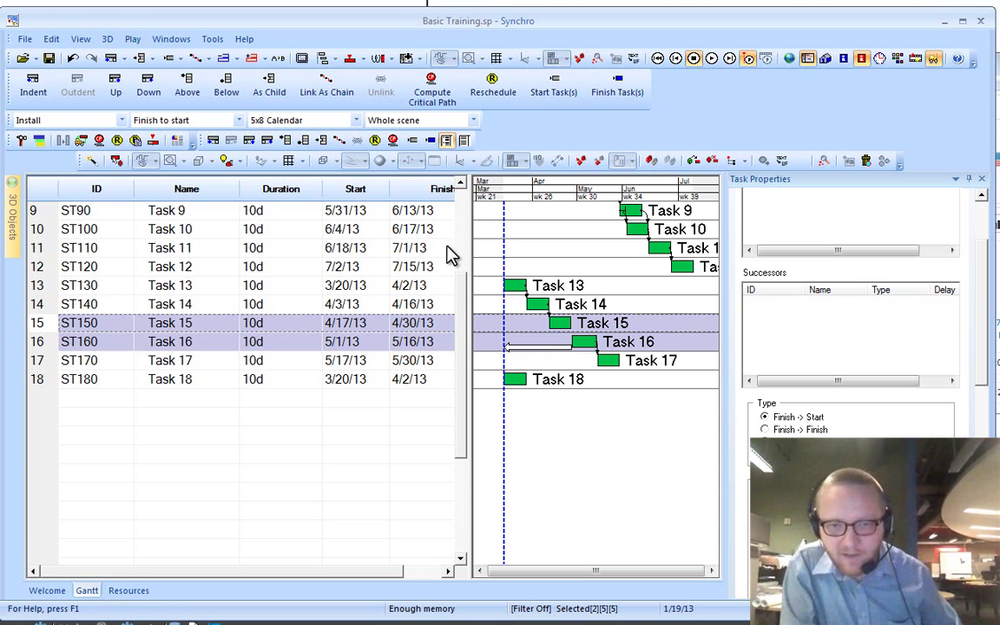
- Unlink Tasks 15, 16 and 17 together and reschedule the project
drag(556, 358, 544, 388)
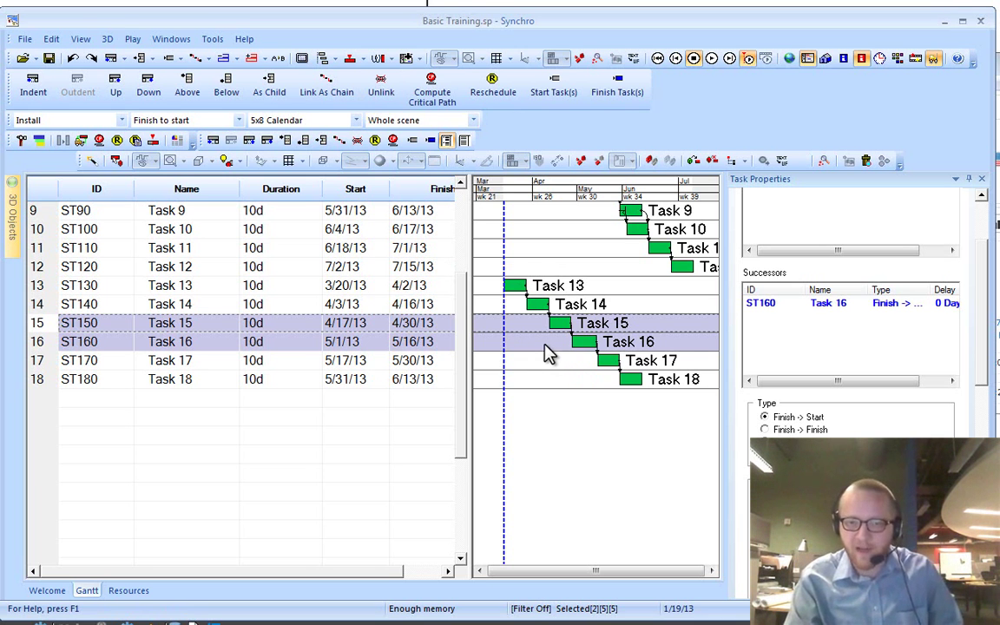
click(549, 348)
click(554, 363)
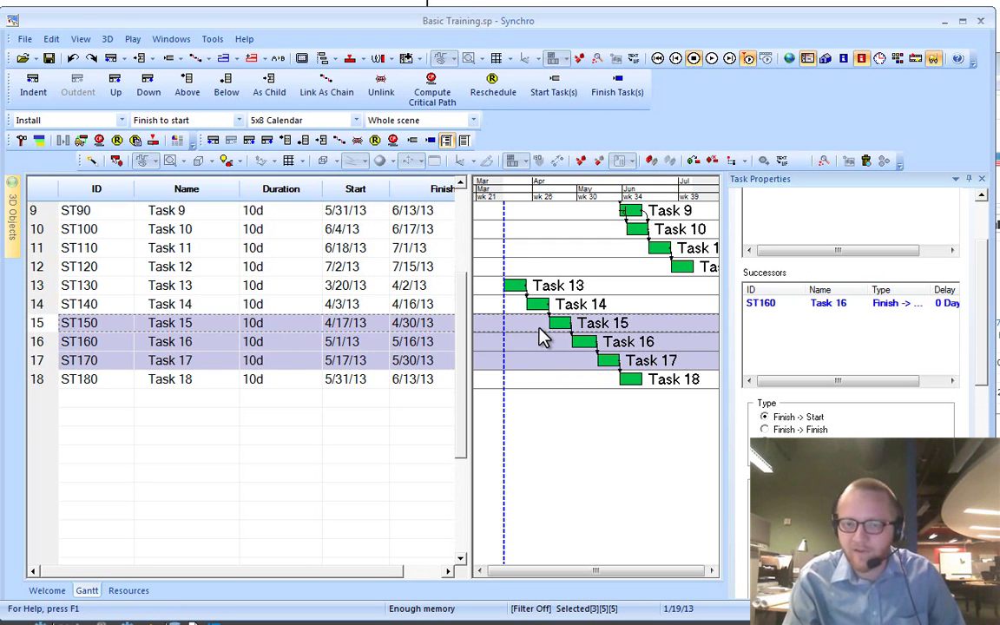
click(381, 94)
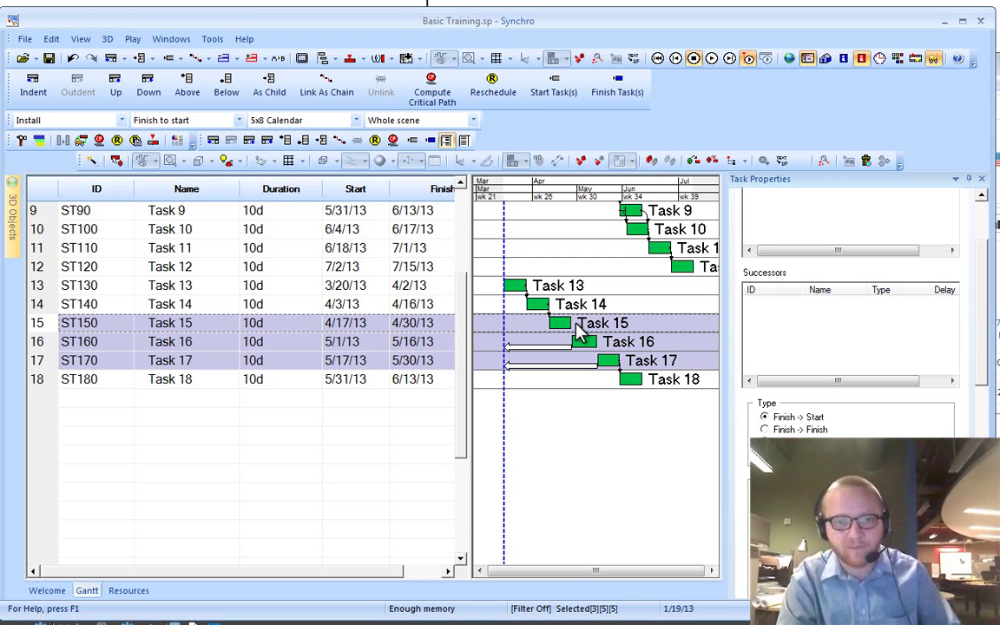
click(473, 104)
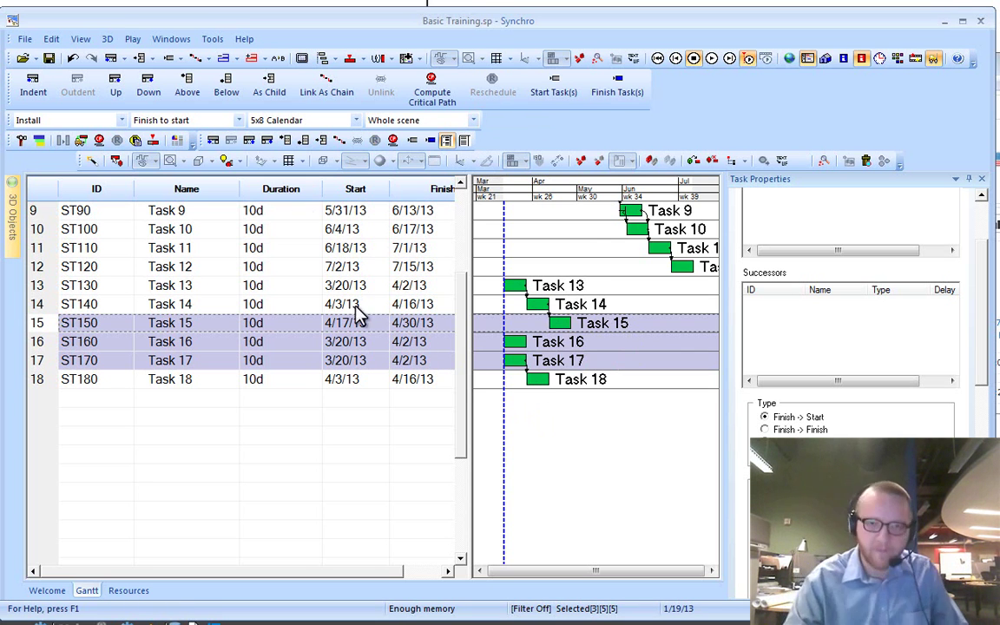
- Undo the reschedule and the unlinking of Tasks 15 to 17
key(ctrl+z)
key(ctrl+z)
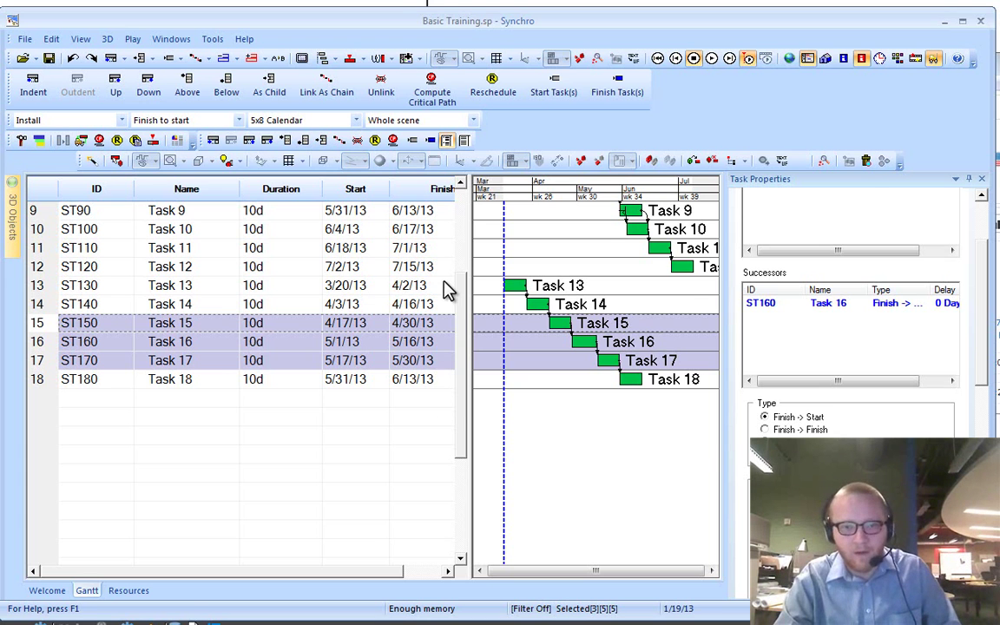
- Check off Unlink on the OneNote page and return to Synchro
key(alt+Tab)
click(231, 447)
key(alt+Tab)
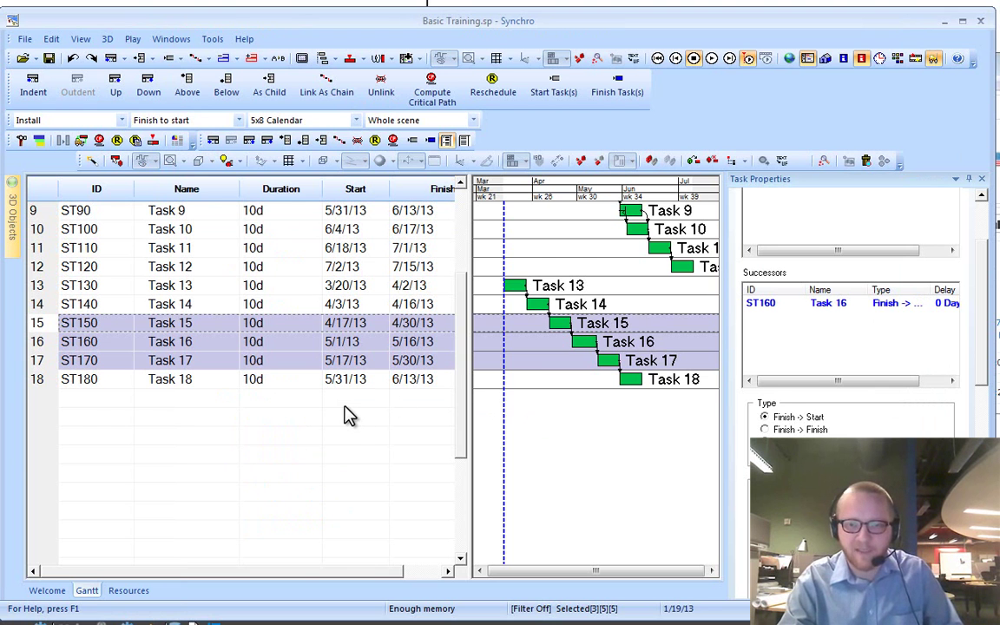
- Add a new task named Finish Milestone in the empty row below Task 18
scroll(349, 408, down, 2)
scroll(350, 401, up, 4)
scroll(524, 413, down, 4)
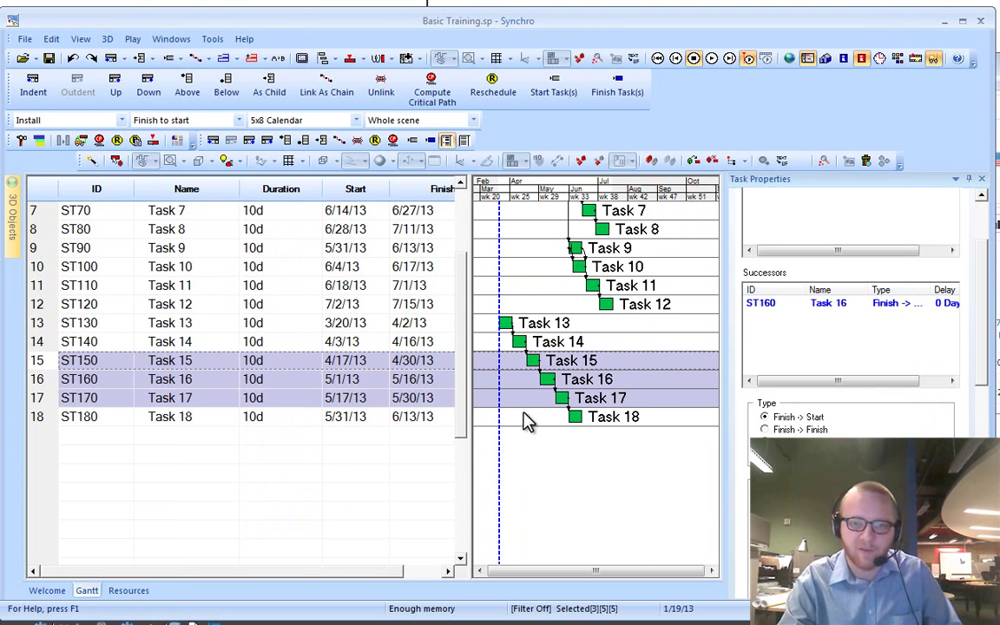
click(156, 437)
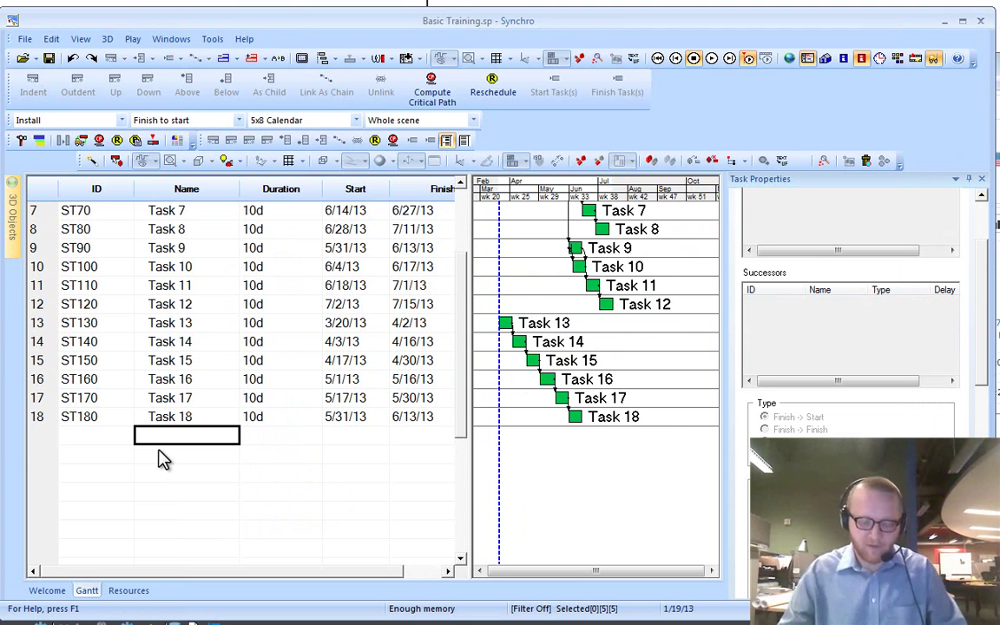
text(Finish)
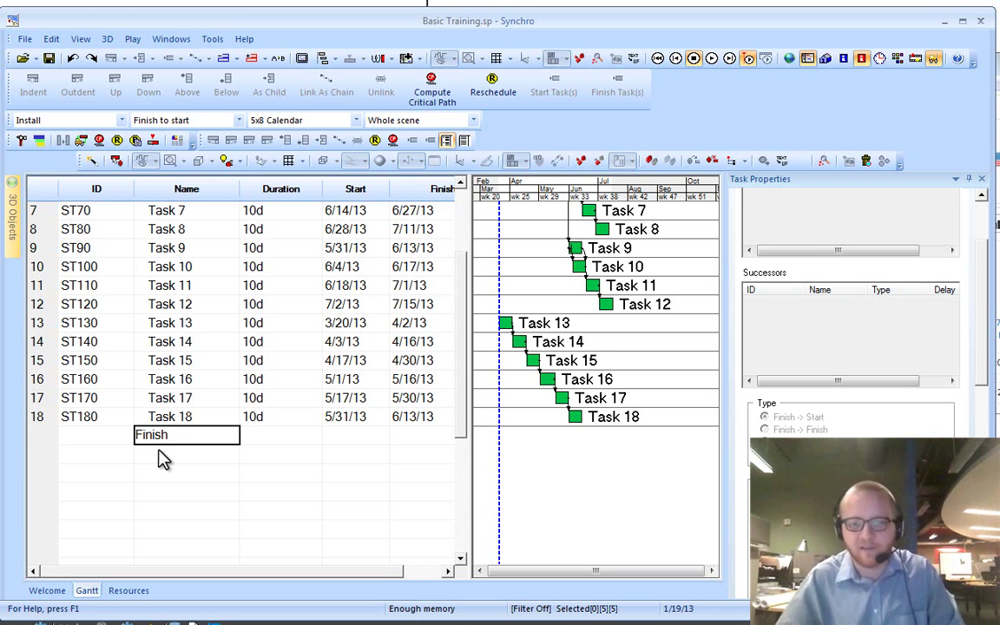
text(Milestone)
key(Return)
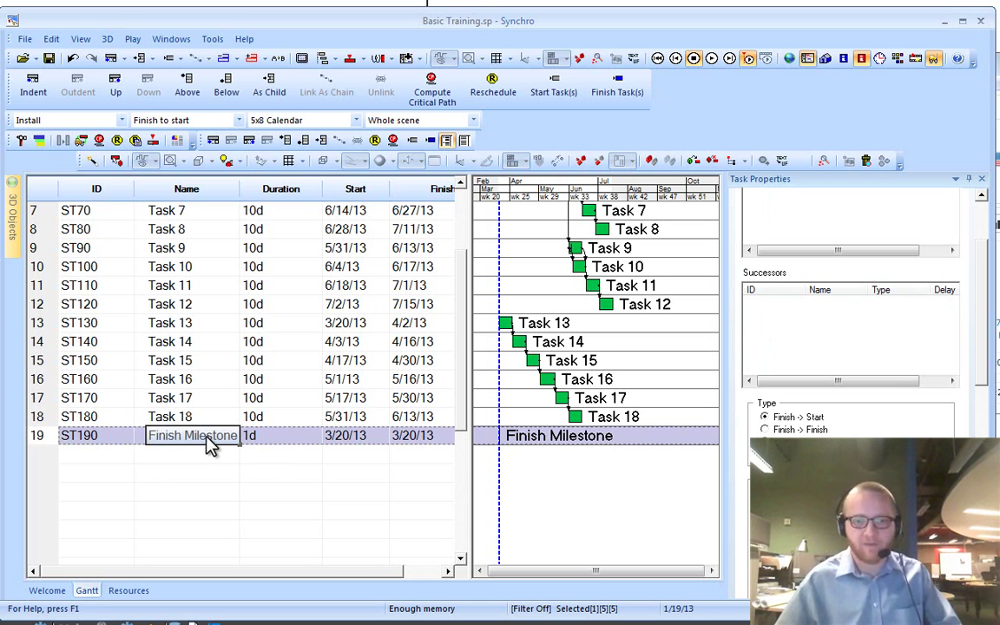
- Set the Finish Milestone duration to 0 so it becomes a milestone, and select its name cell
click(270, 441)
text(0)
key(Return)
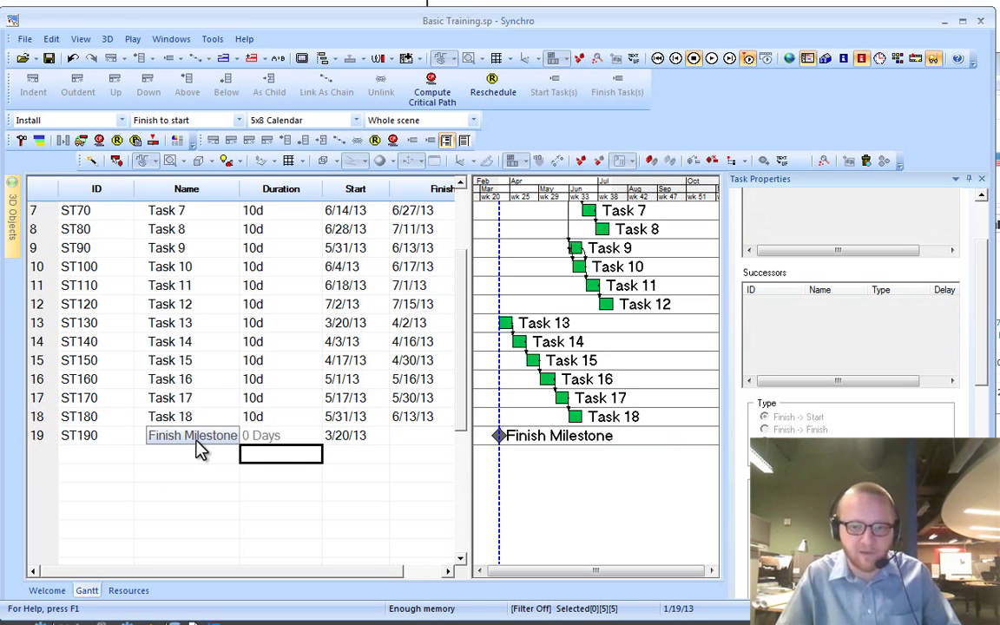
click(202, 455)
click(201, 435)
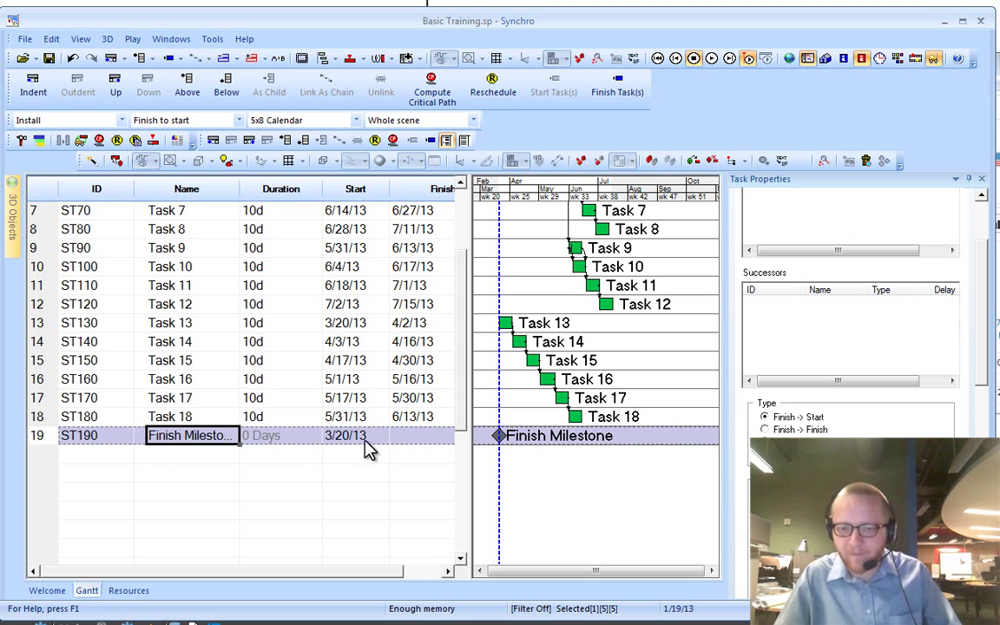
- Link Tasks 8, 12 and 18 to the Finish Milestone with Link Many to One
scroll(631, 382, up, 3)
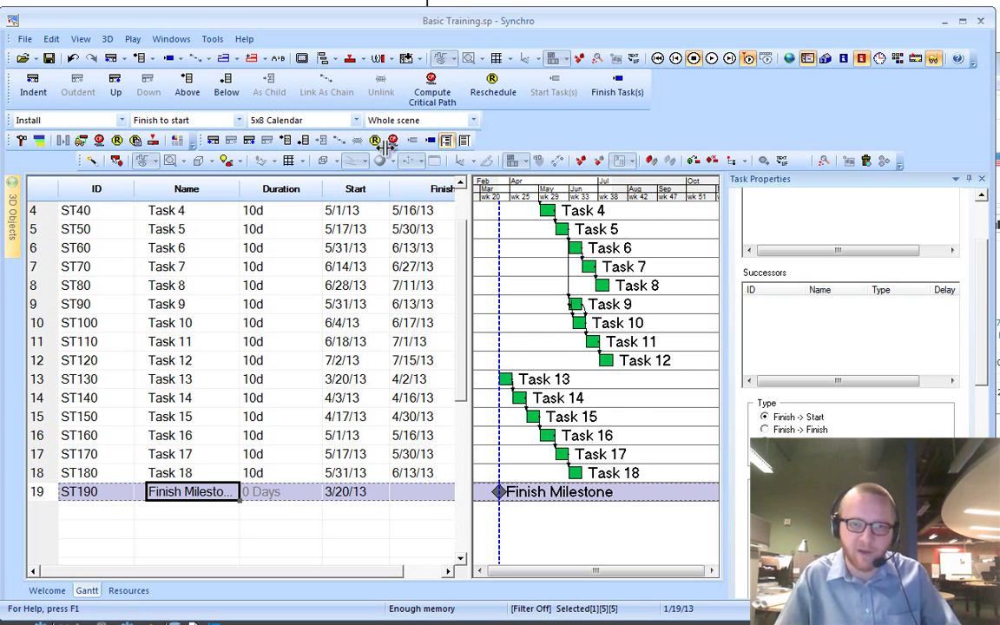
click(76, 40)
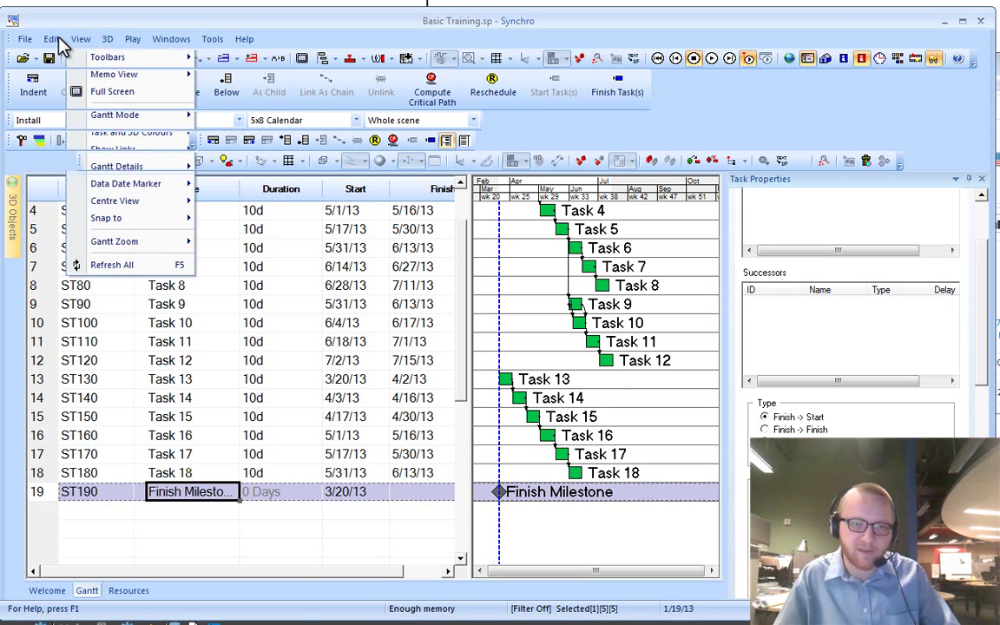
mouse_move(52, 39)
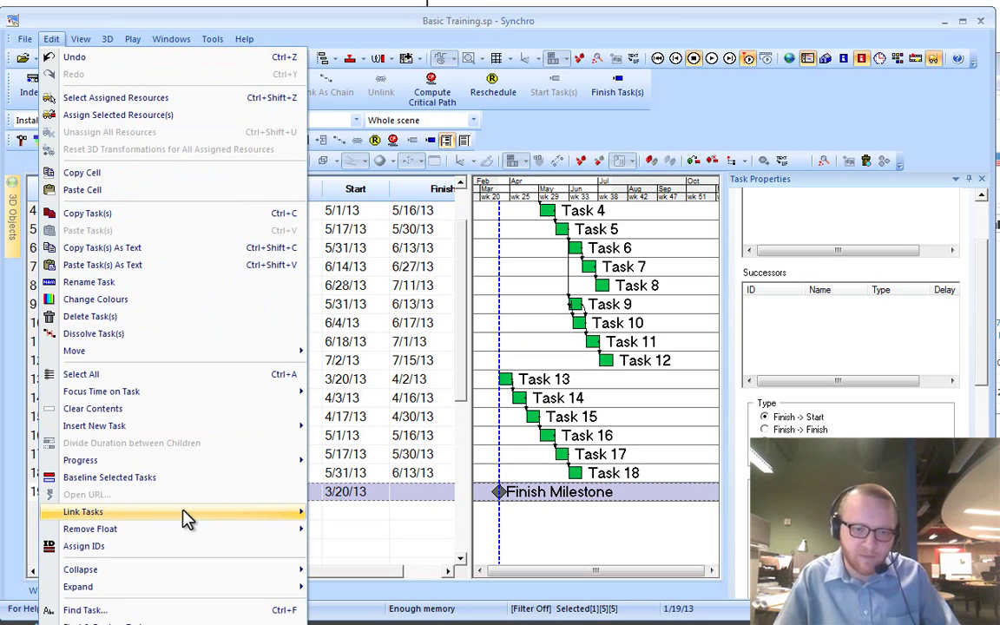
mouse_move(185, 518)
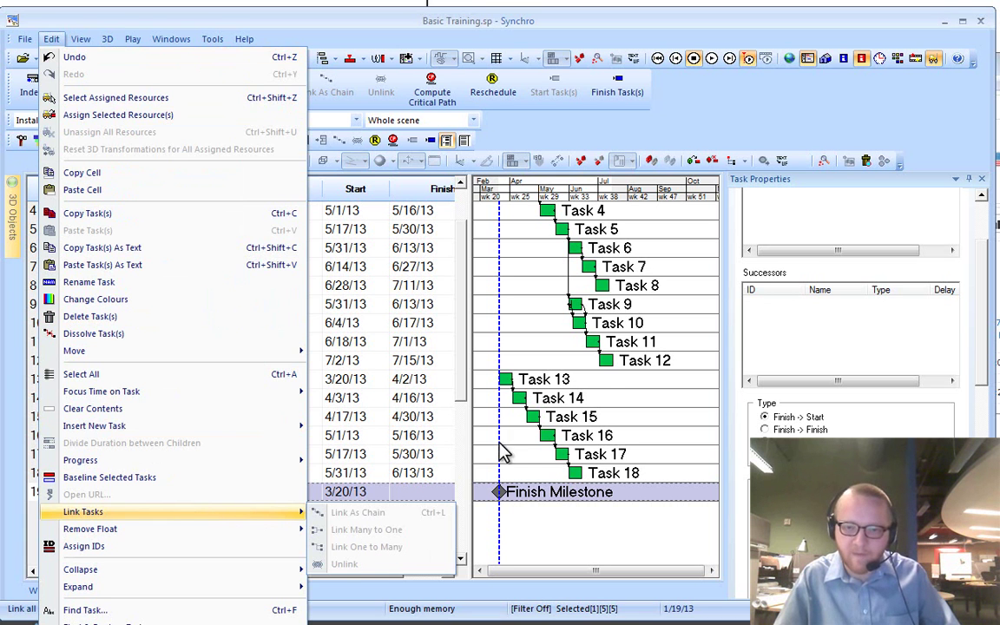
click(633, 292)
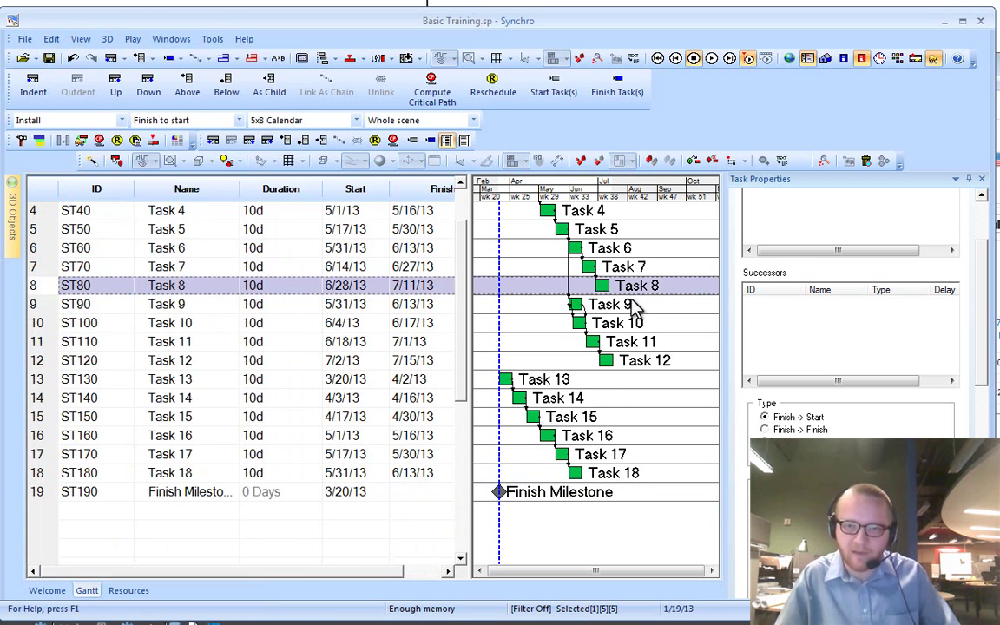
ctrl+click(640, 358)
ctrl+click(625, 473)
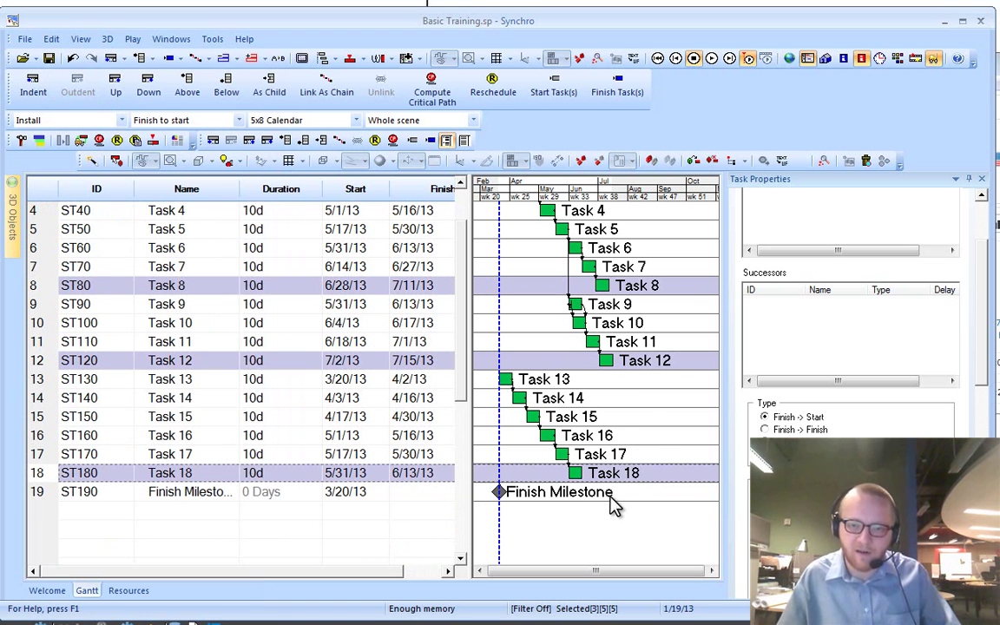
ctrl+click(562, 499)
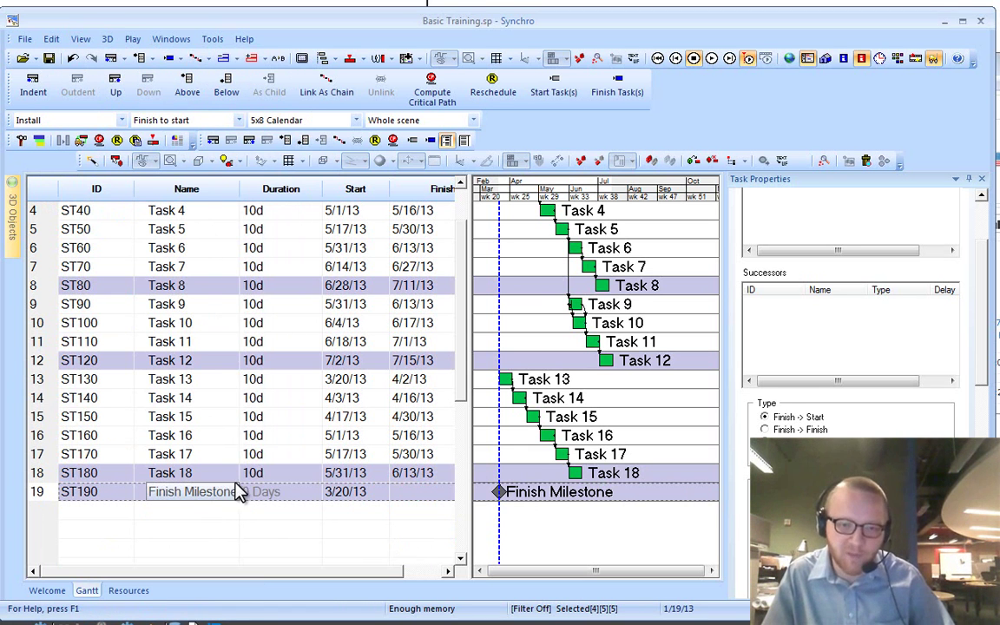
click(199, 59)
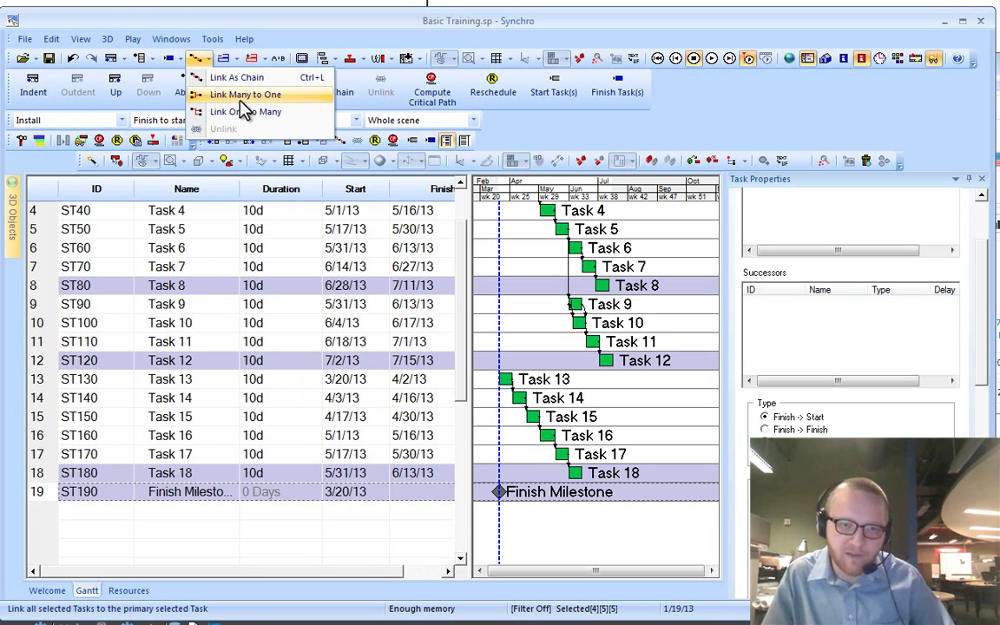
click(236, 95)
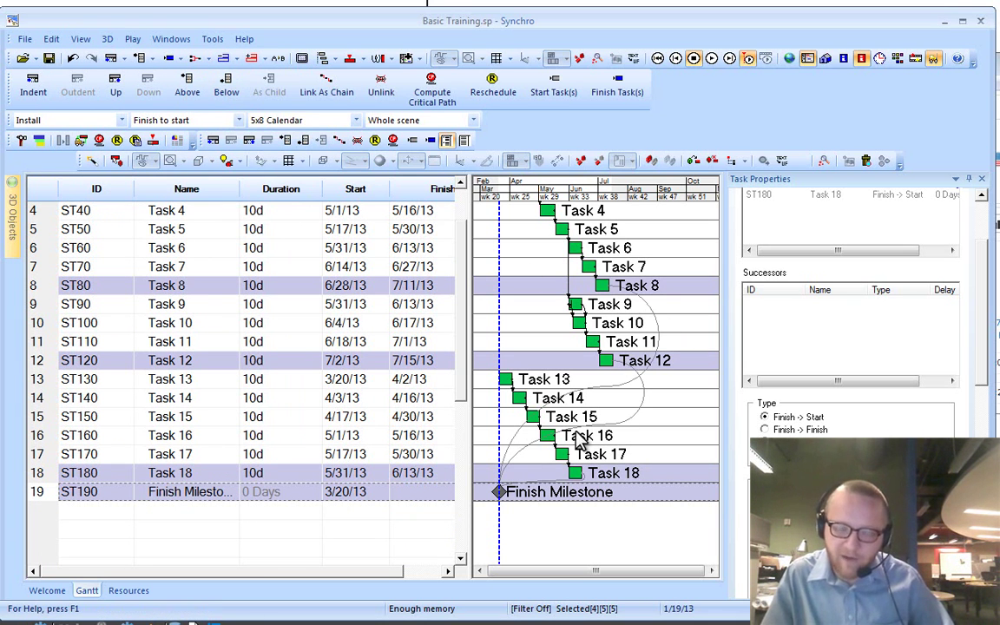
- Reschedule the project and review the links running into the Finish Milestone on the Gantt chart
click(491, 86)
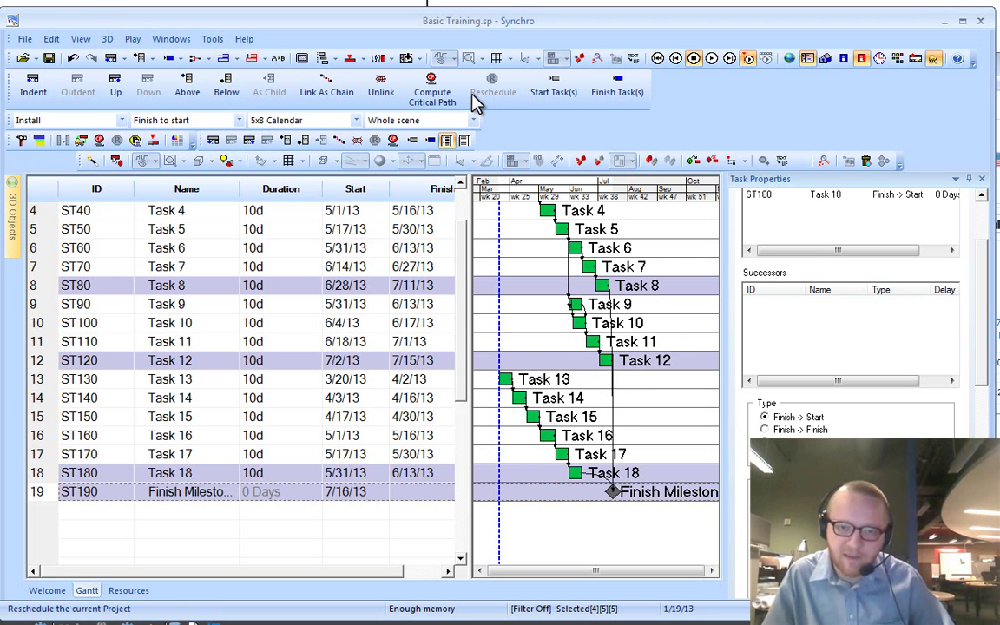
scroll(615, 439, up, 1)
middle_drag(620, 474, 677, 442)
ctrl+scroll(595, 406, up, 2)
ctrl+scroll(679, 442, down, 3)
ctrl+scroll(663, 432, up, 1)
middle_drag(624, 362, 629, 457)
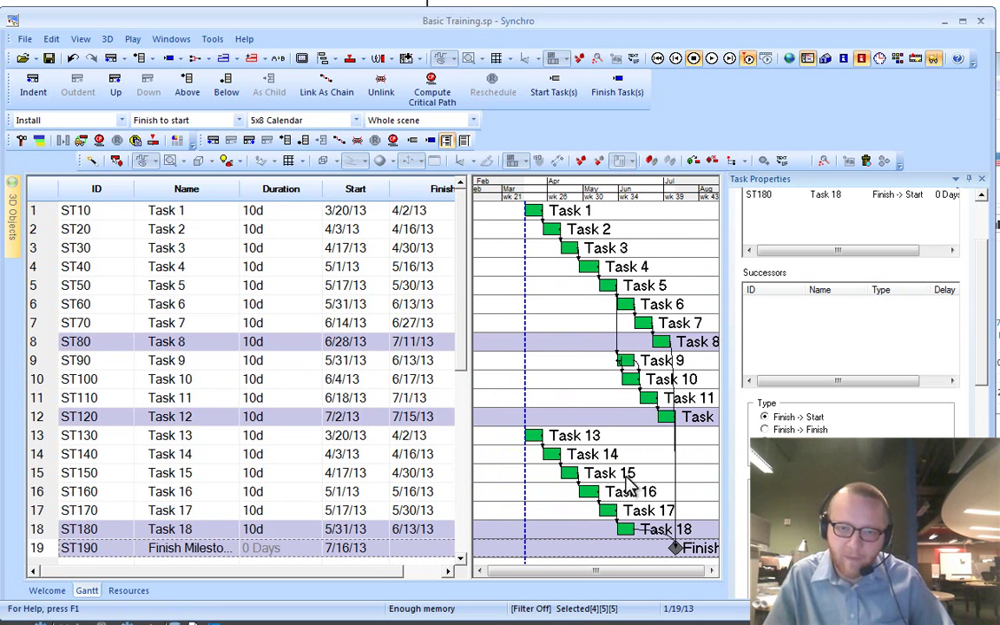
- Insert a new task named Start Milestone above Task 1 and set its duration to 0
click(219, 217)
key(Insert)
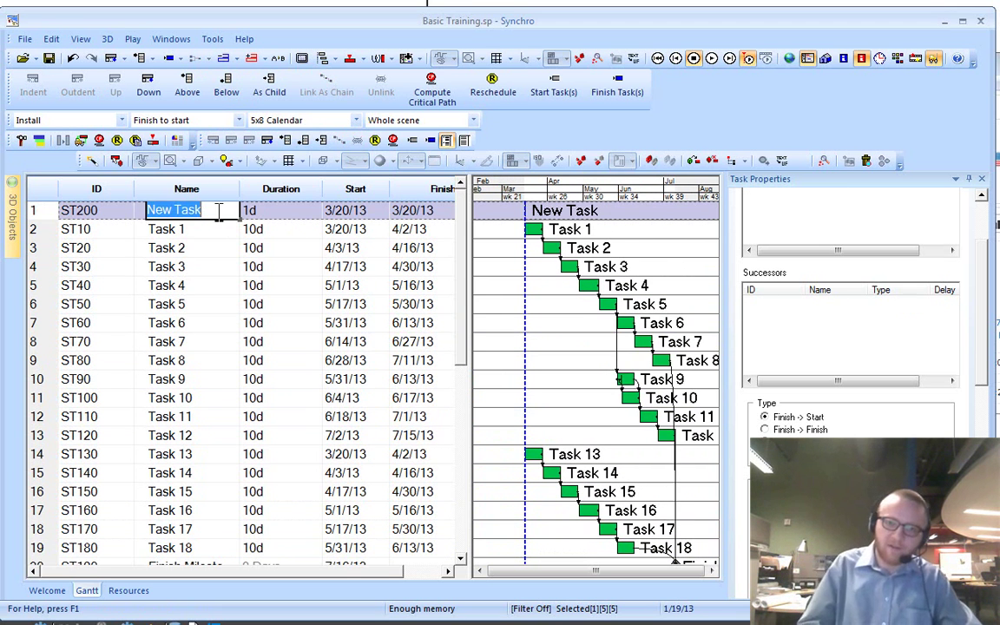
text(Start Mileston)
key(Return)
key(Up)
key(Right)
text(0)
key(Return)
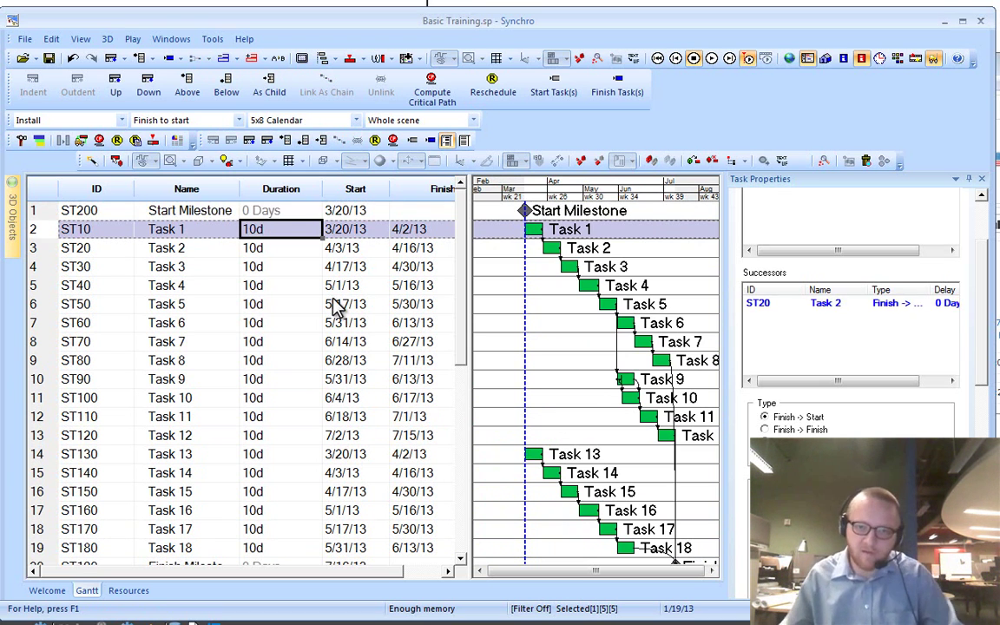
- Link the Start Milestone to Tasks 1 and 13 with Link One to Many
scroll(330, 347, down, 2)
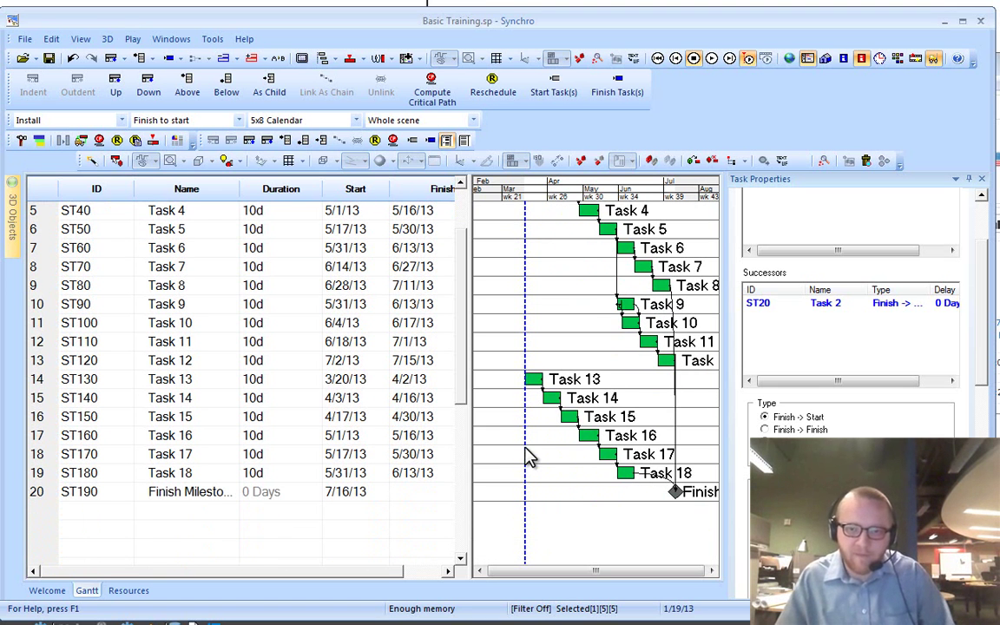
scroll(585, 472, up, 2)
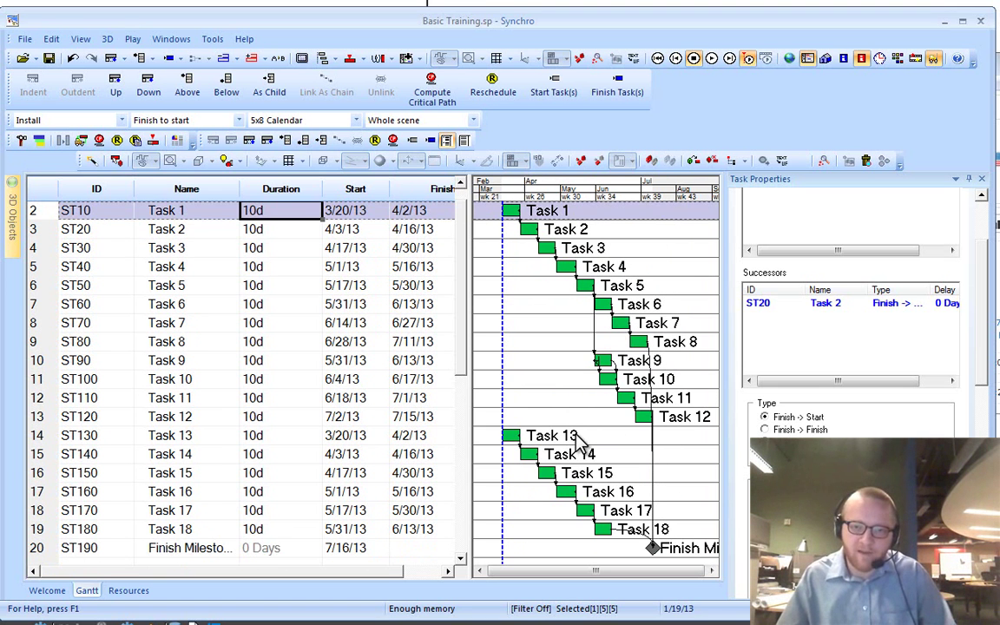
scroll(577, 441, up, 1)
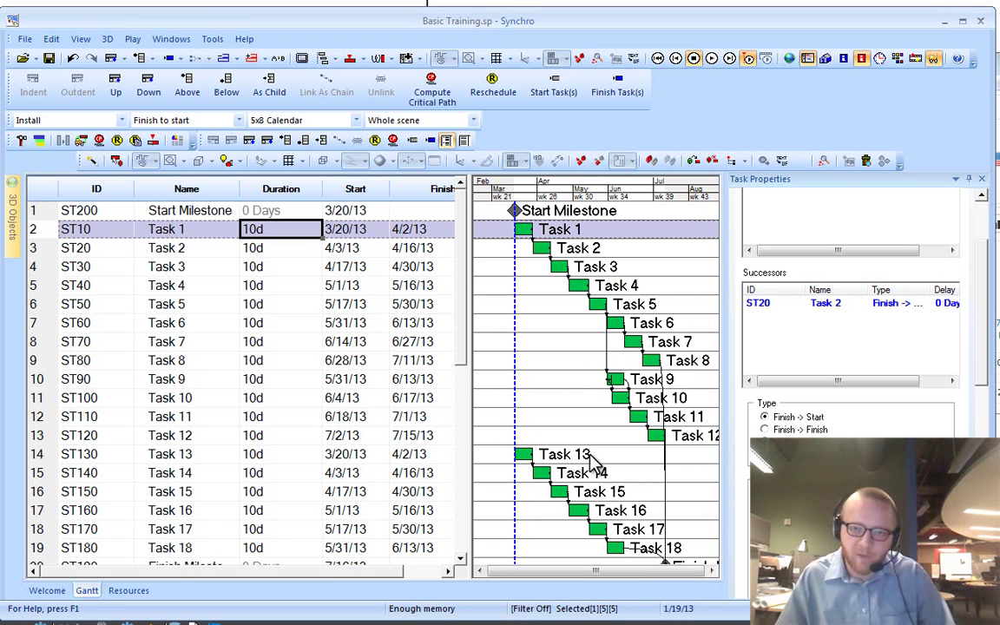
click(593, 459)
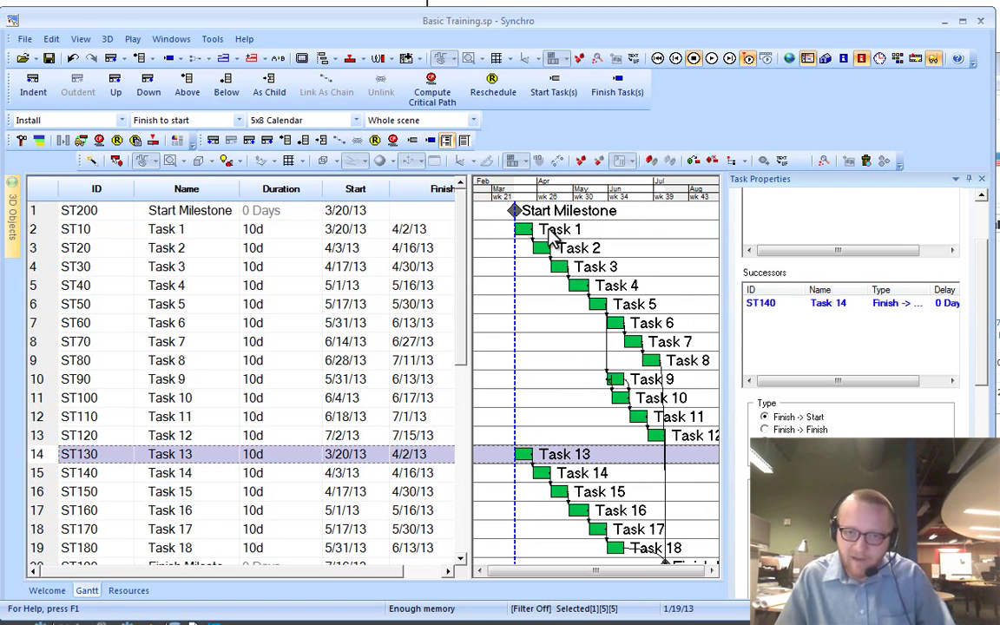
ctrl+click(555, 233)
ctrl+click(511, 209)
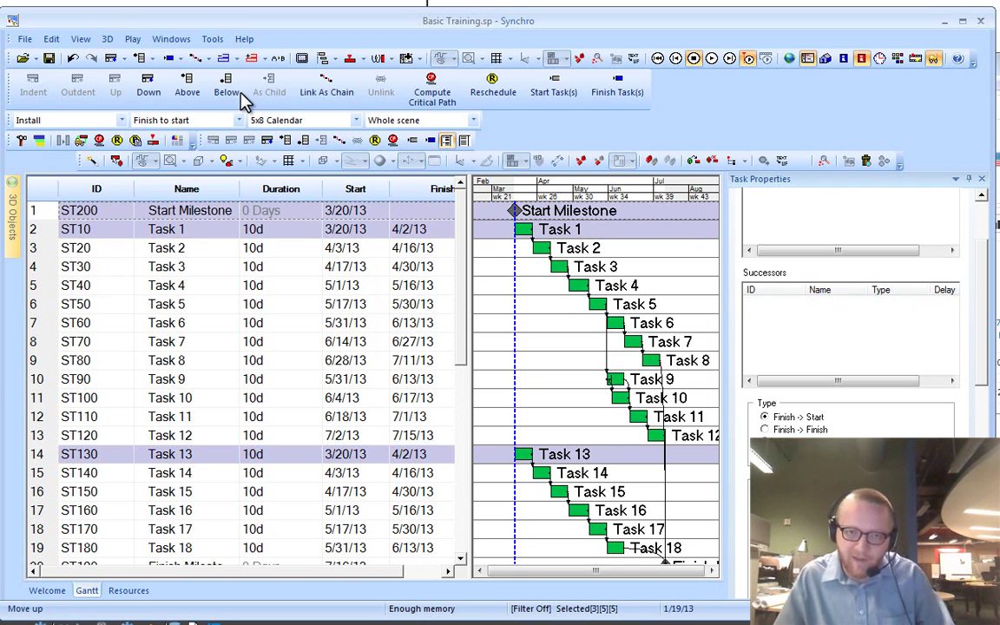
click(79, 39)
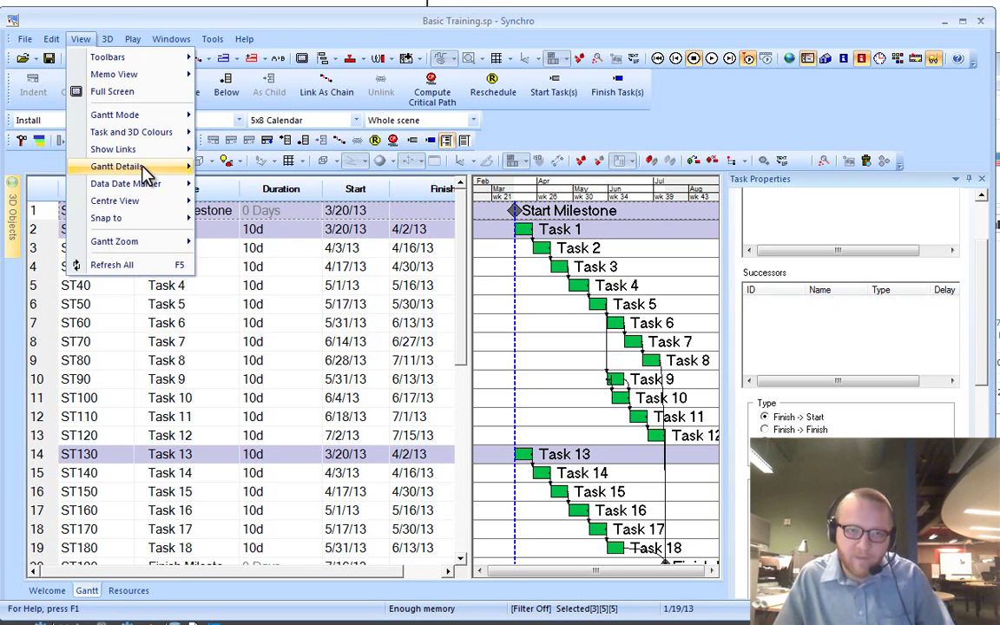
mouse_move(137, 167)
mouse_move(52, 39)
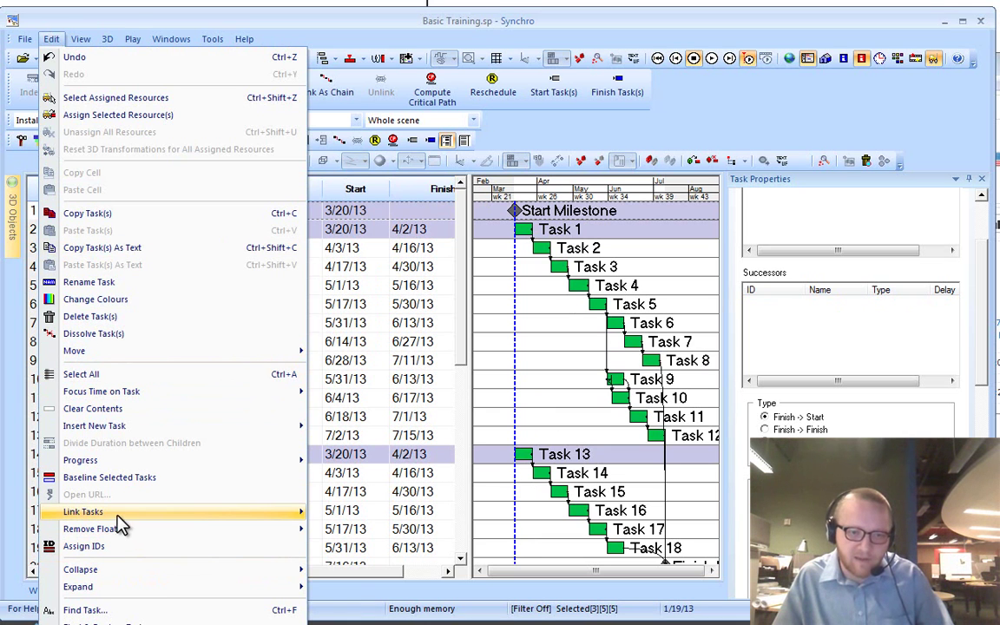
mouse_move(115, 513)
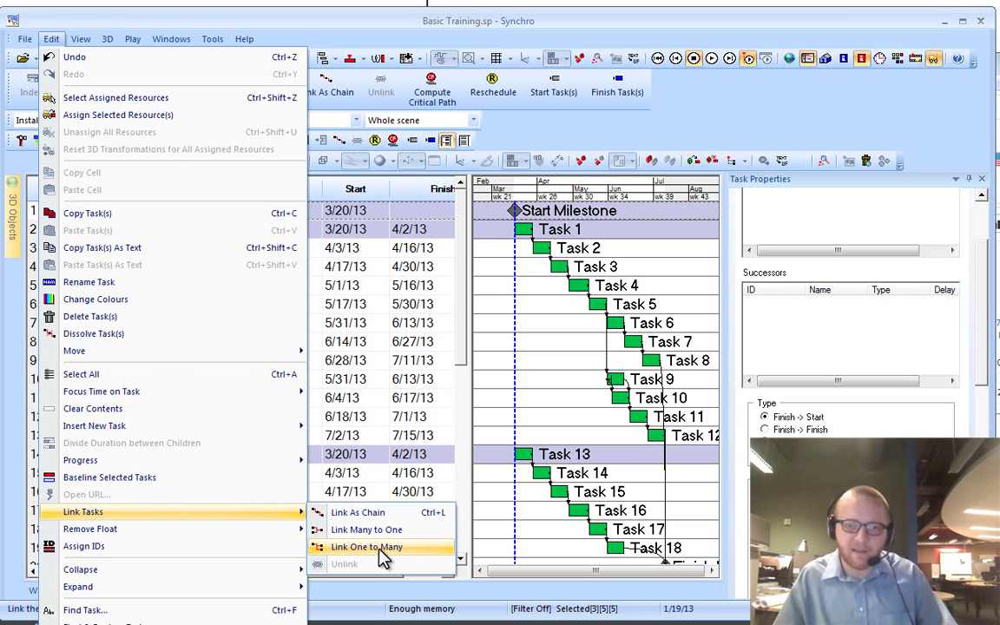
click(378, 549)
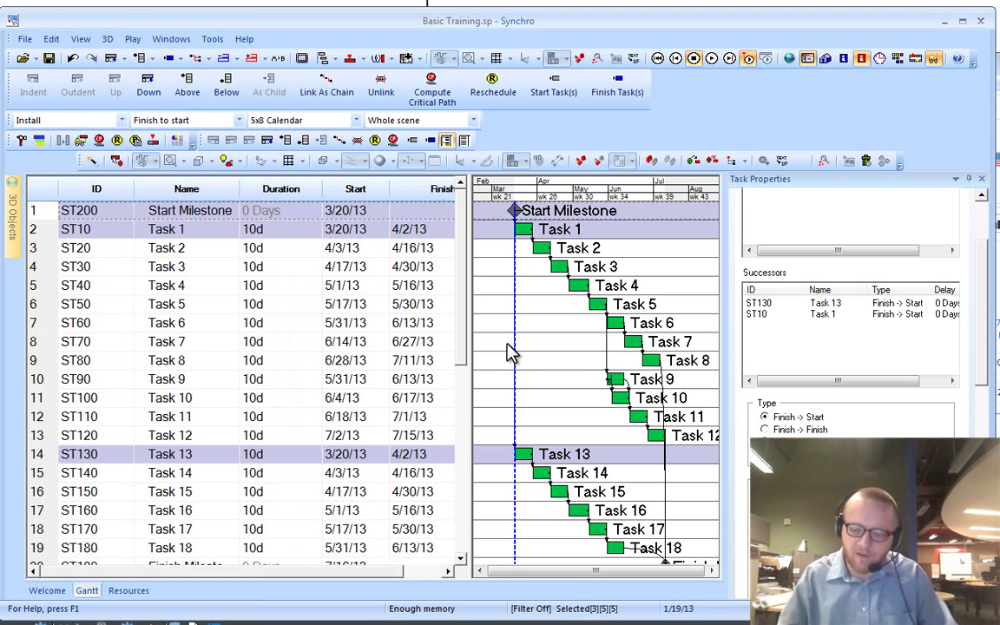
- Reschedule the project and examine the links from the Start Milestone to Tasks 1 and 13 on the Gantt chart
ctrl+scroll(518, 339, up, 2)
ctrl+scroll(525, 345, up, 4)
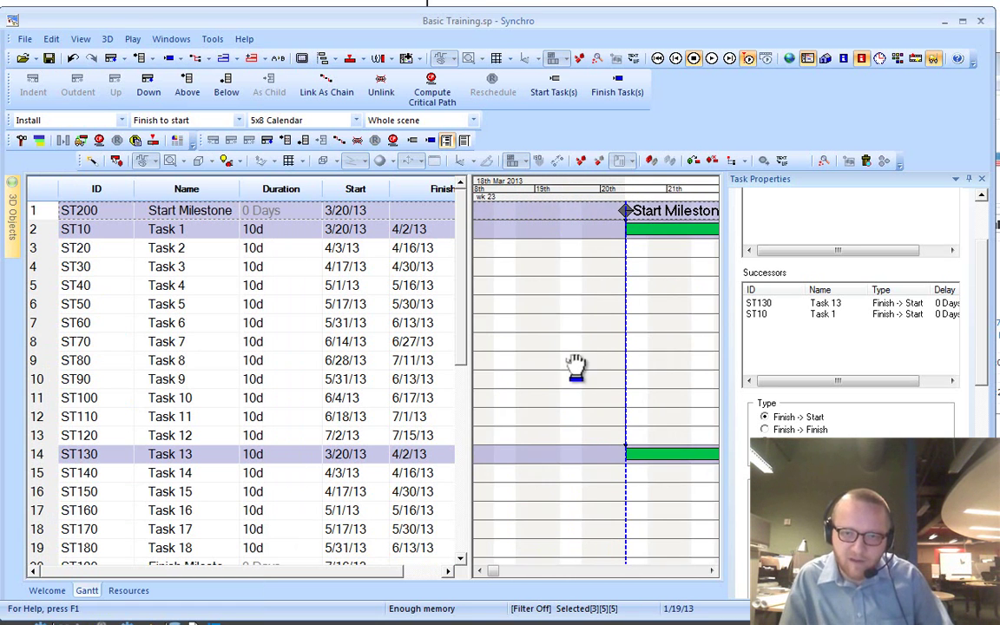
drag(602, 366, 513, 364)
ctrl+scroll(513, 336, up, 5)
ctrl+scroll(599, 335, up, 3)
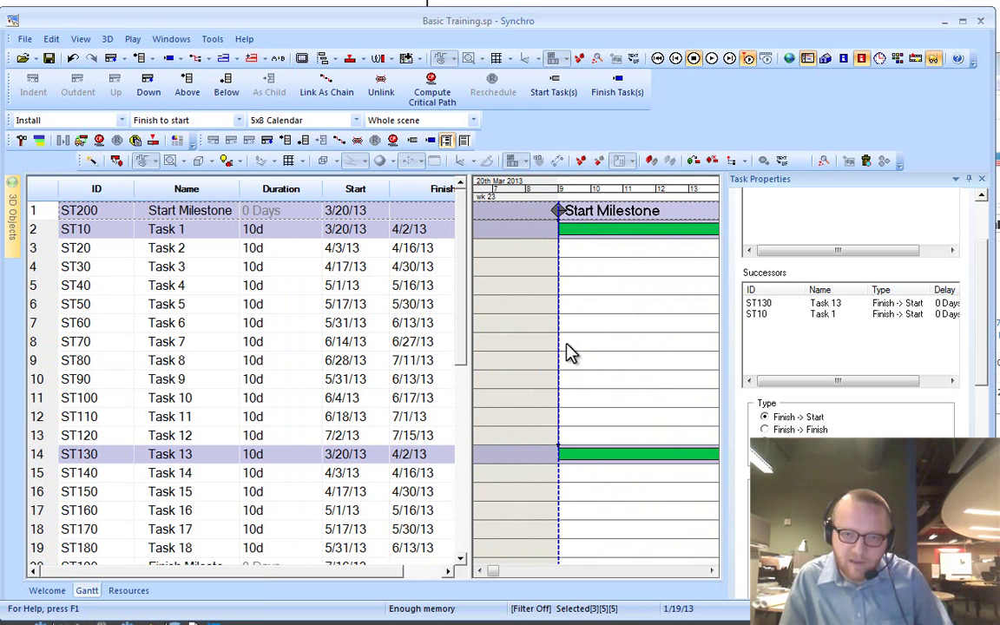
ctrl+scroll(570, 351, up, 3)
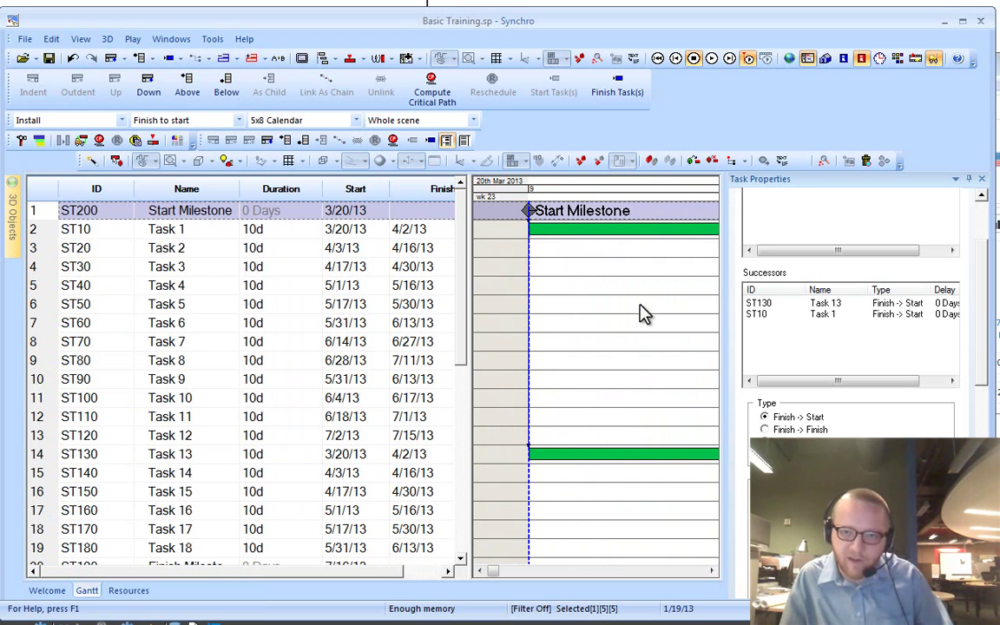
scroll(593, 378, down, 4)
scroll(593, 384, down, 5)
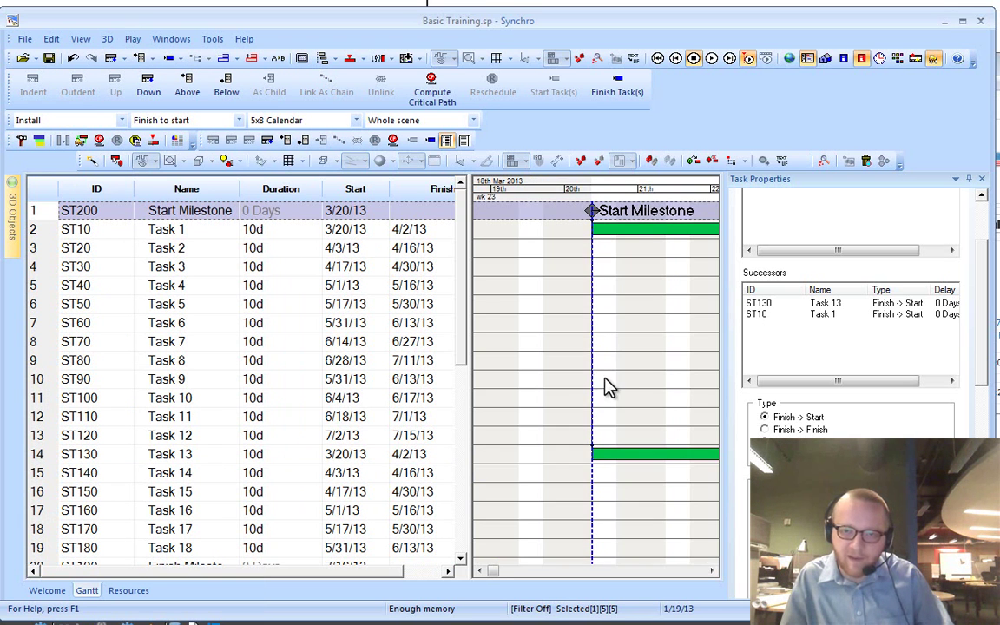
scroll(529, 391, down, 3)
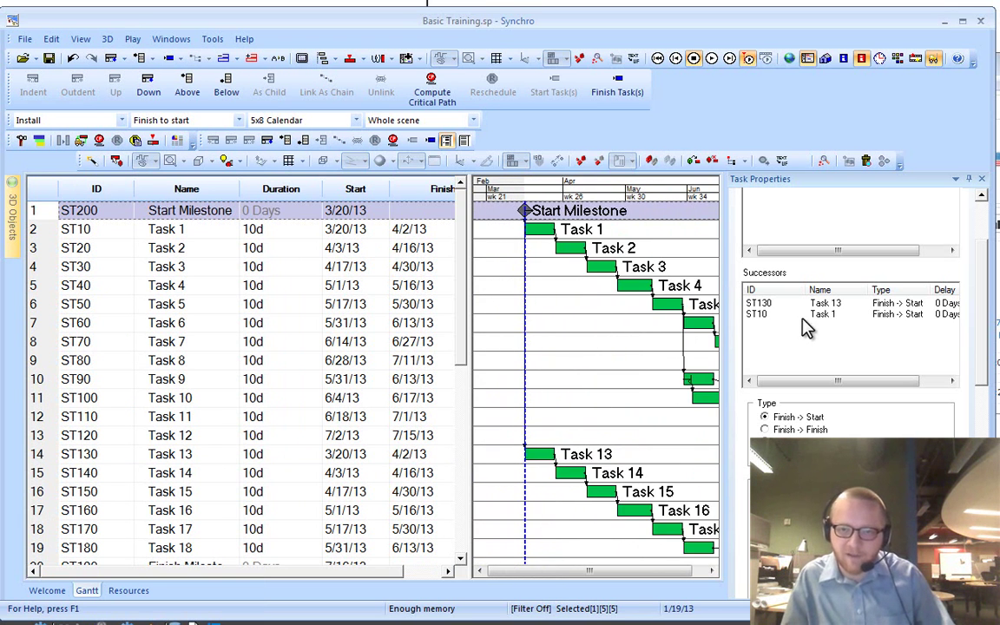
scroll(570, 394, down, 1)
middle_drag(570, 394, 529, 387)
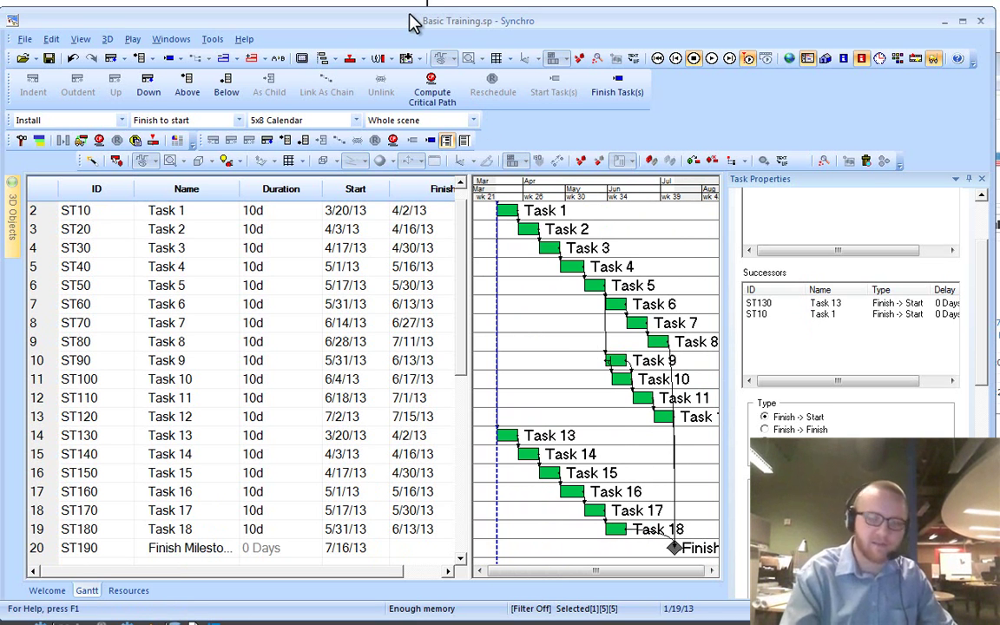
- Check off Many to one & One to many on the OneNote page and return to Synchro
key(alt+Tab)
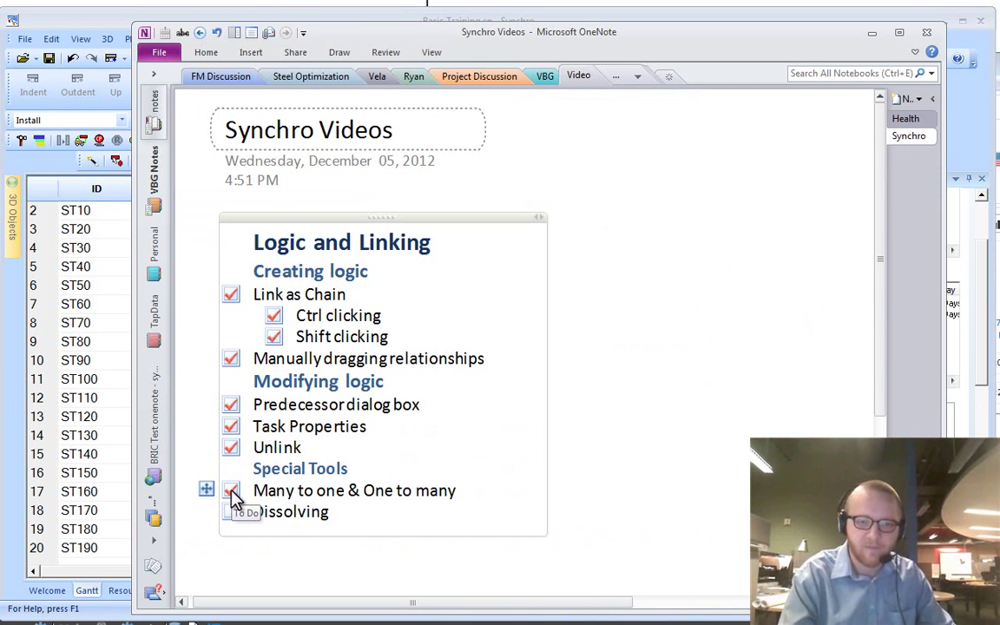
key(alt+Tab)
- Delete Task 15 from the chain between Tasks 14 and 16 and reschedule the project
scroll(605, 383, down, 1)
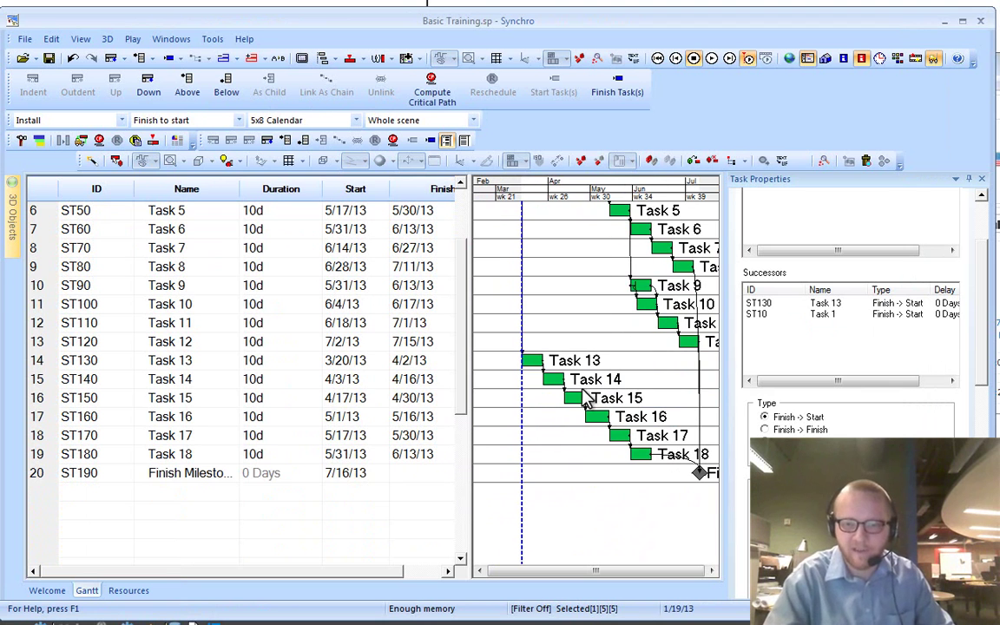
click(534, 402)
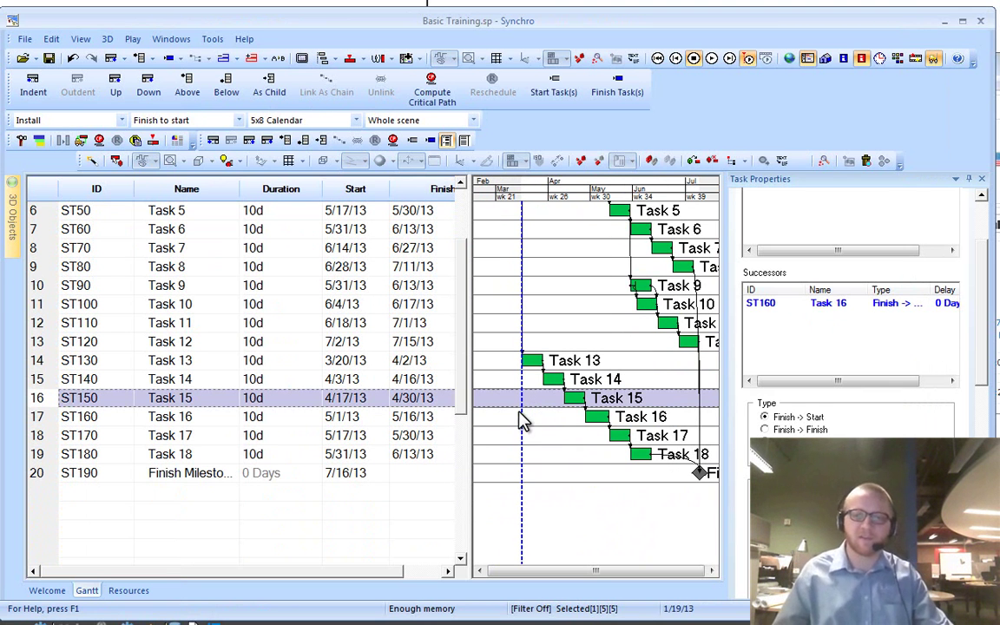
scroll(525, 418, down, 2)
middle_drag(549, 426, 569, 427)
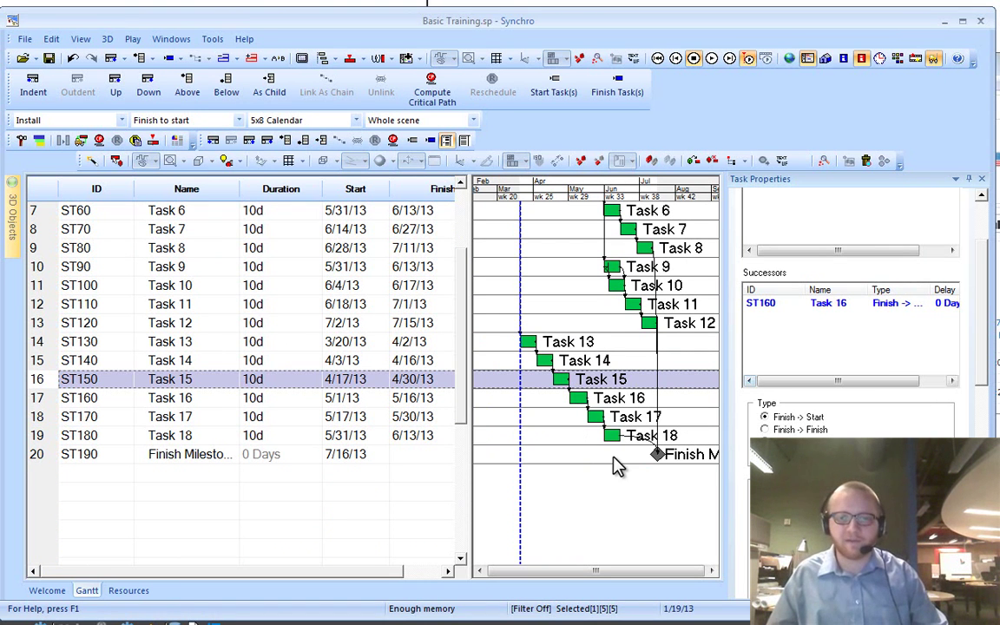
key(Delete)
key(Return)
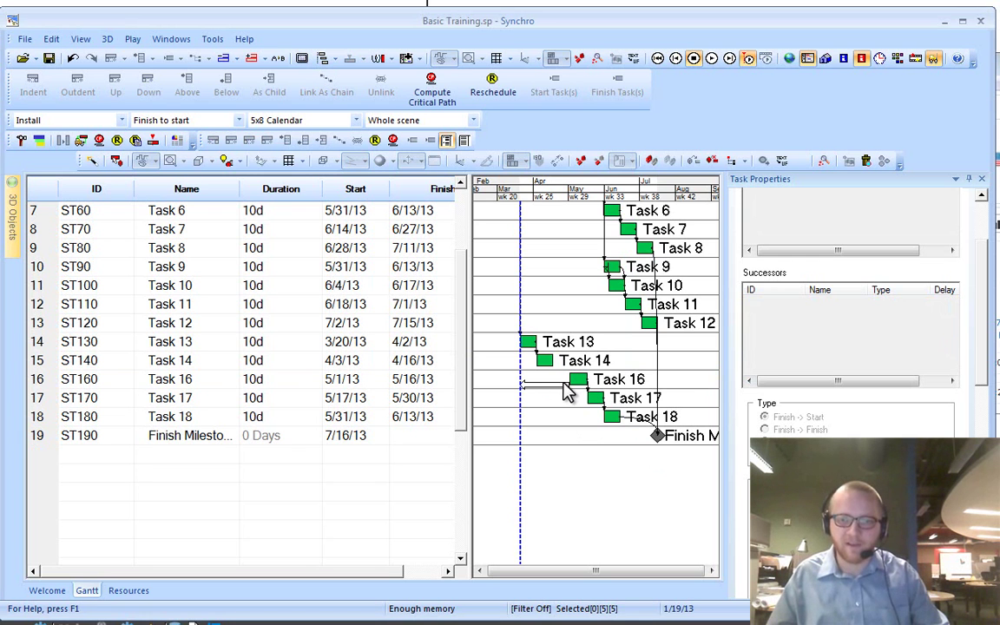
drag(568, 391, 500, 379)
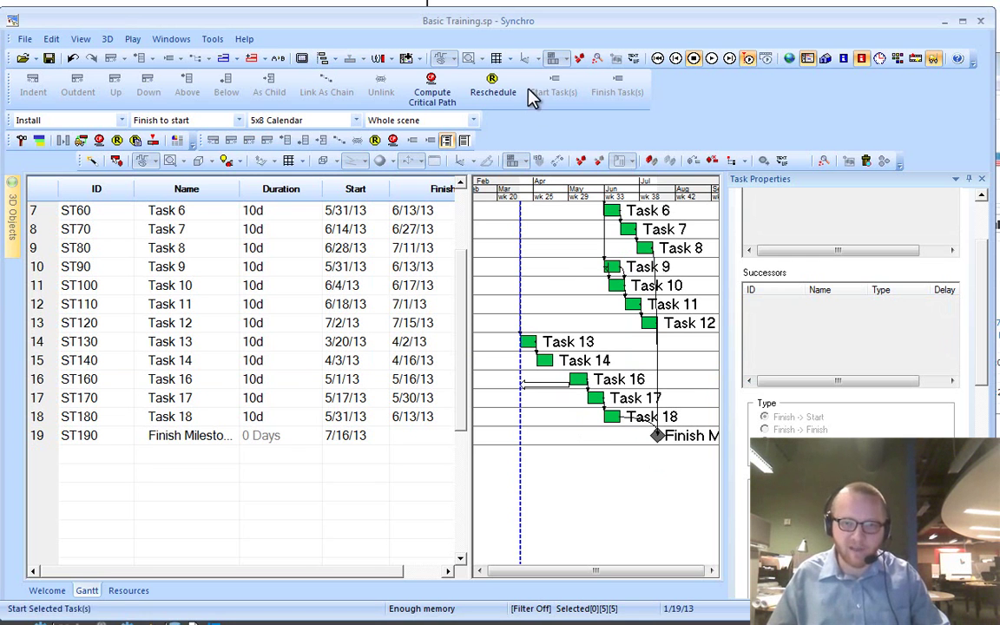
click(488, 97)
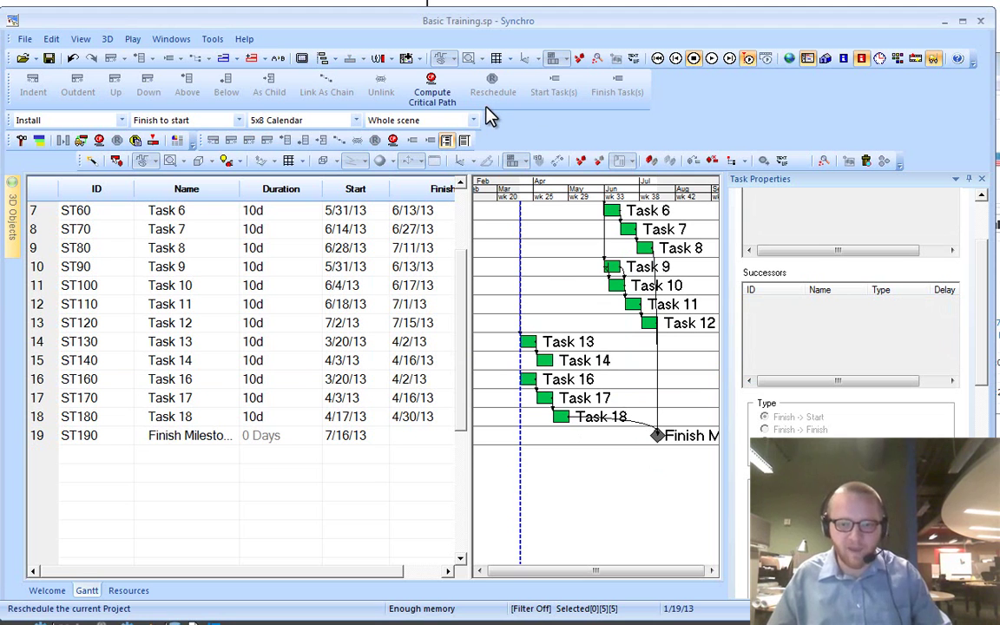
- Undo the last reschedule and the deletion of Task 15
key(ctrl+z)
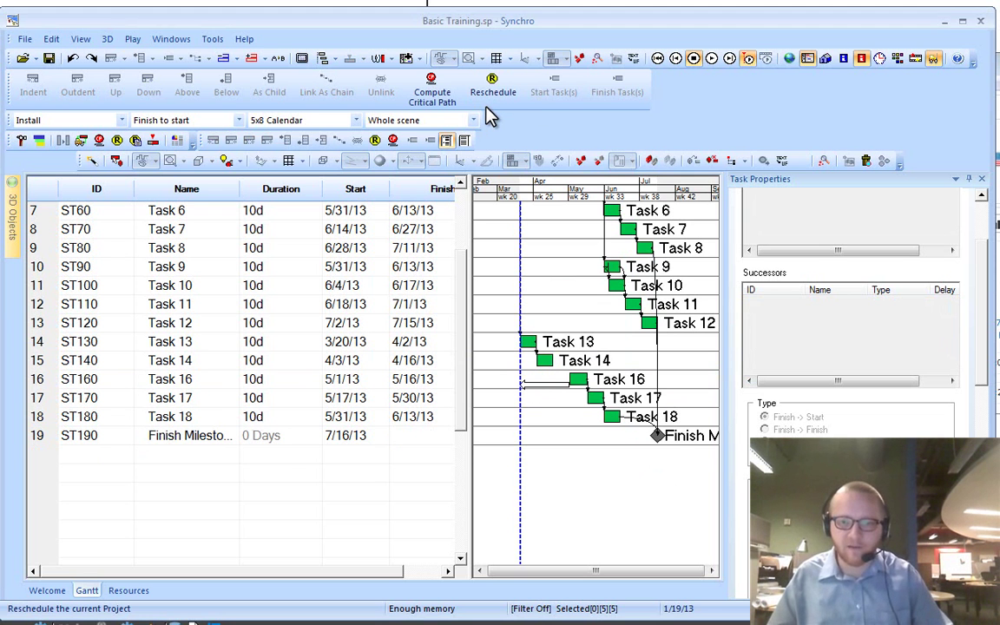
key(ctrl+z)
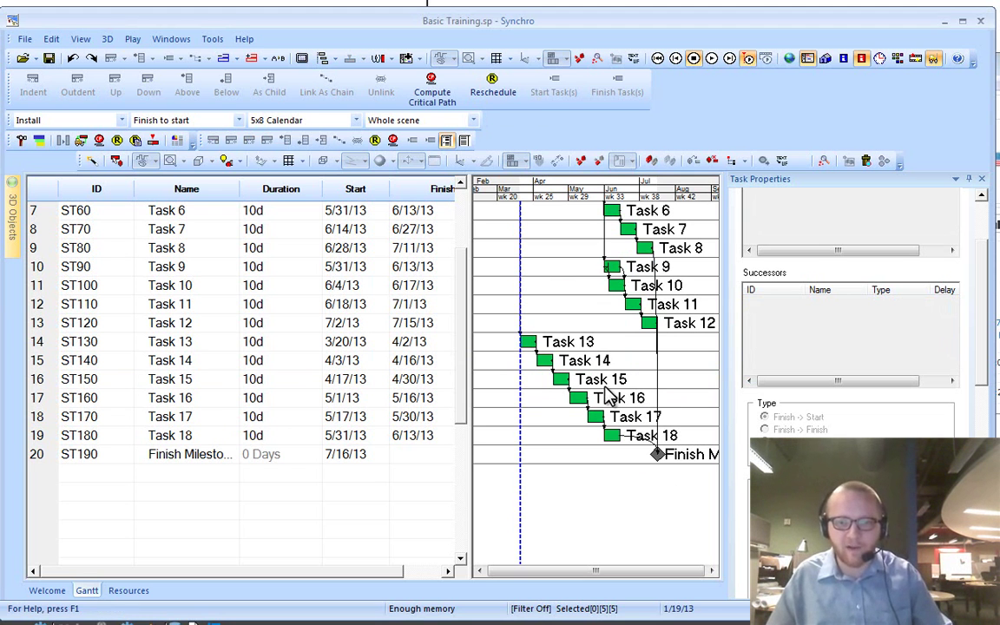
- Dissolve Task 15 and reschedule the project, and undo both changes
click(603, 382)
right_click(601, 379)
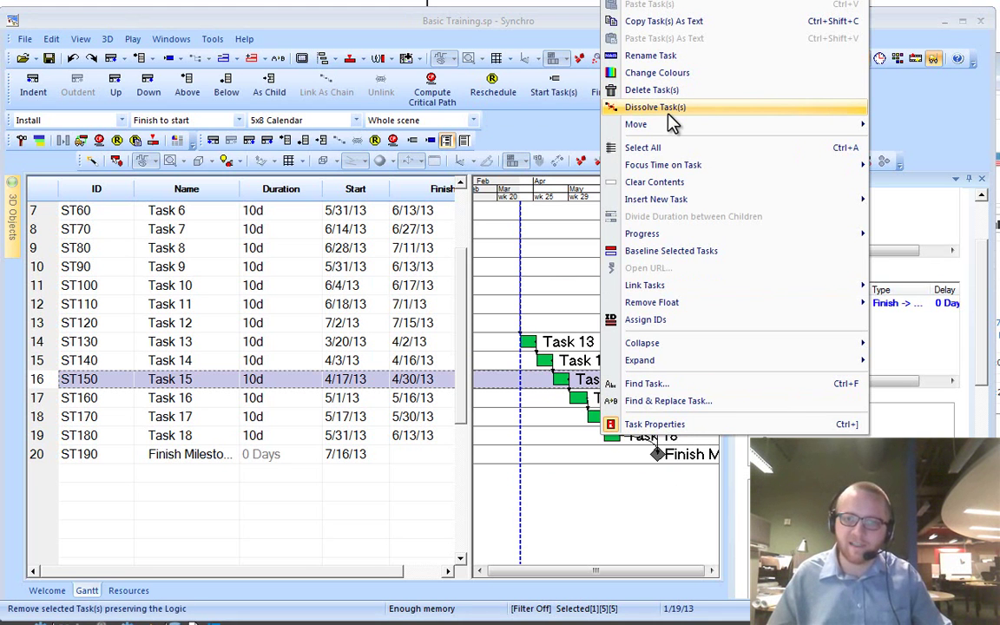
click(669, 111)
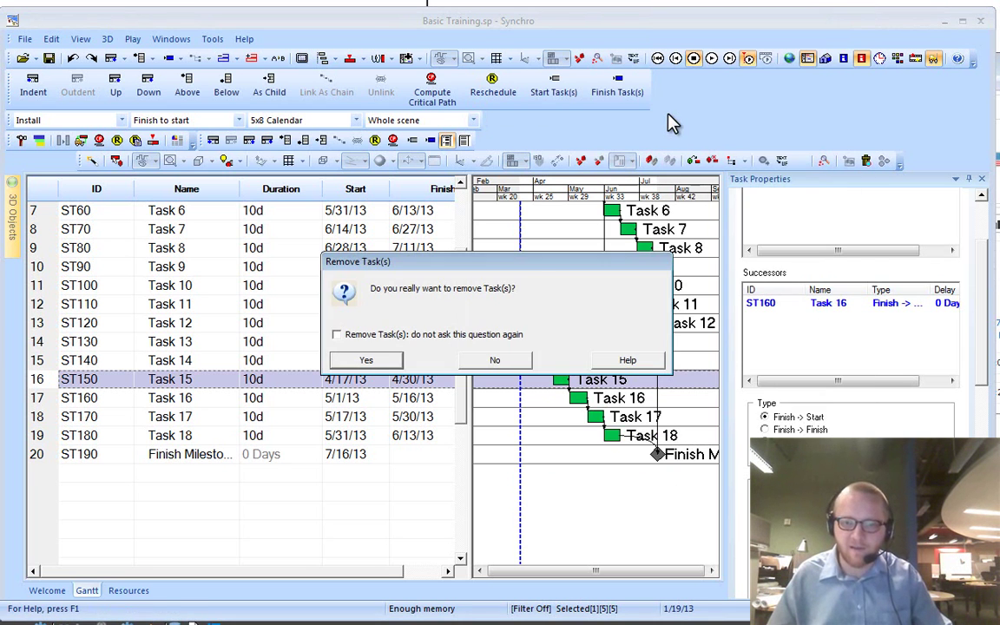
click(362, 361)
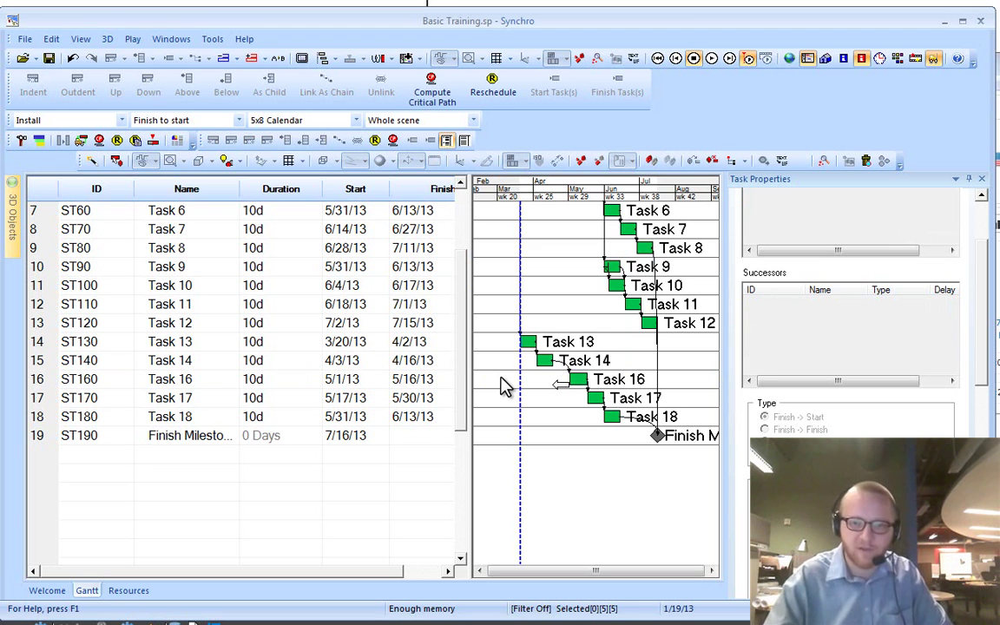
key(F9)
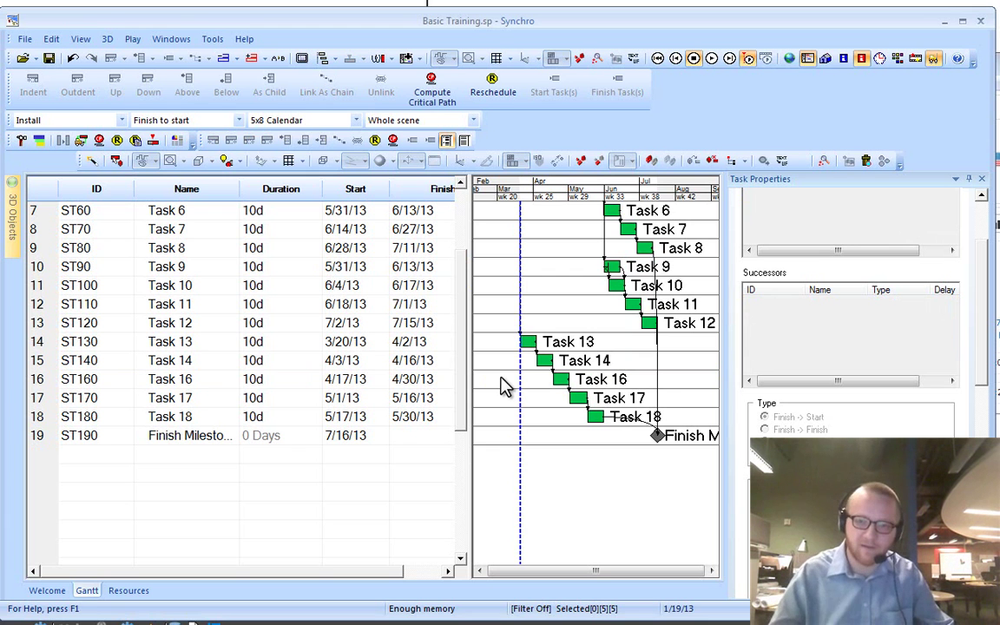
key(ctrl+z)
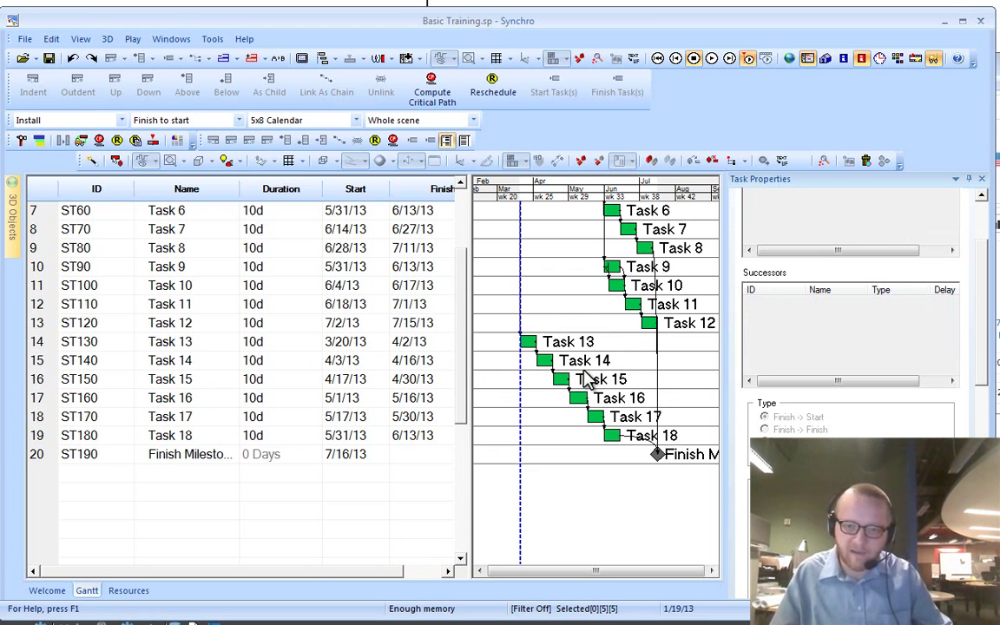
- Rename Task 14 as frame walls, Task 15 as insulate walls, and Task 16 as Drywall
click(589, 378)
click(591, 363)
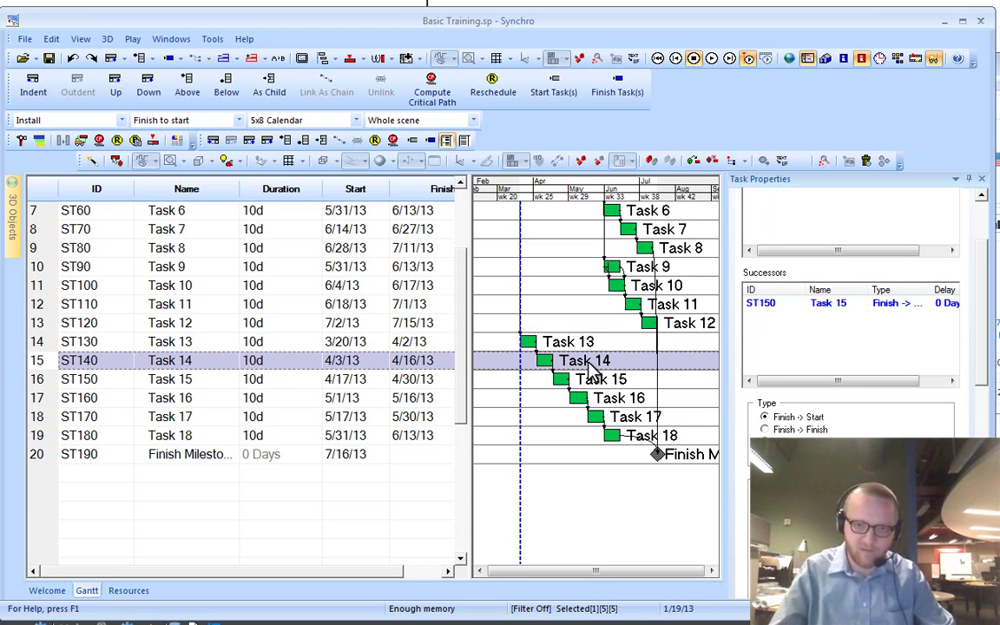
click(166, 359)
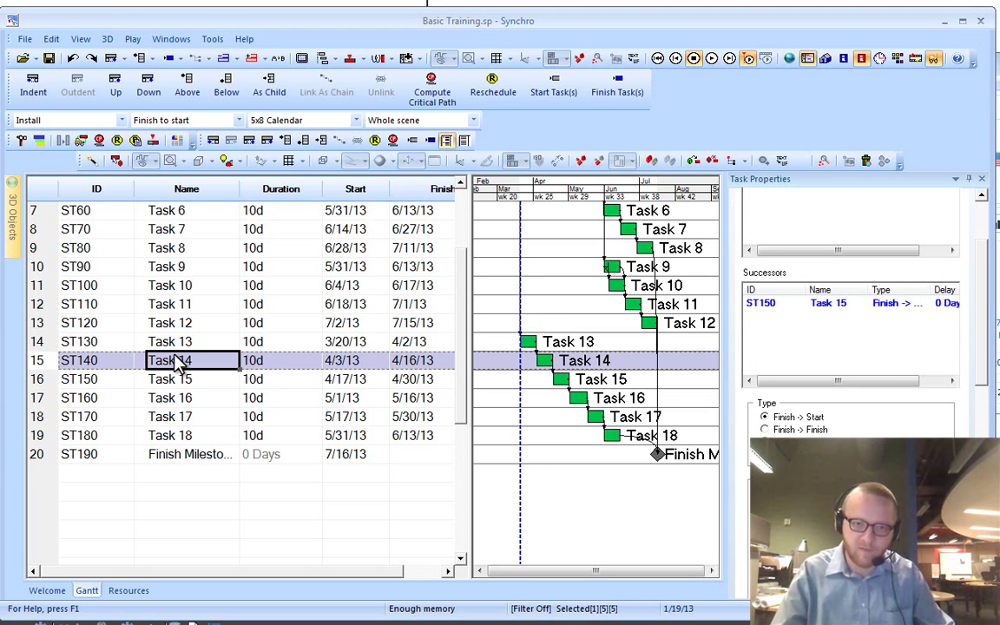
text(frame walls)
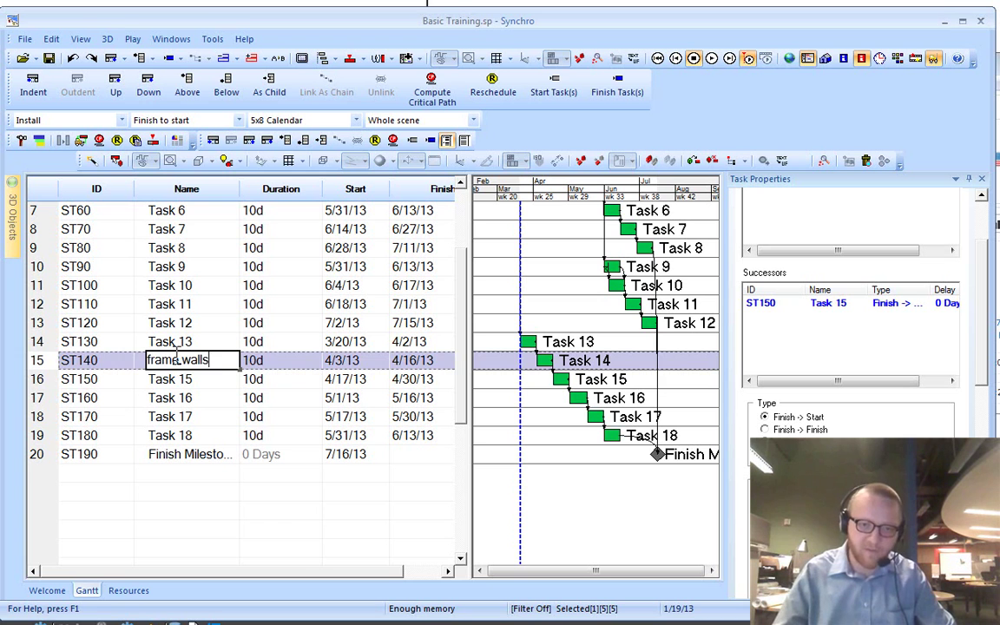
key(Return)
text(insulatie walls)
key(Tab)
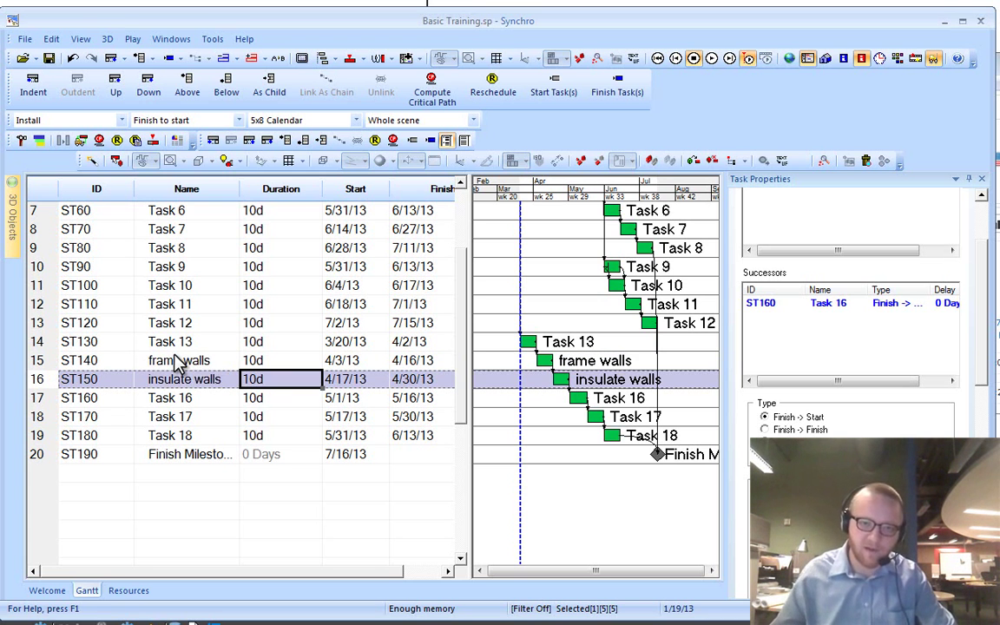
key(Return)
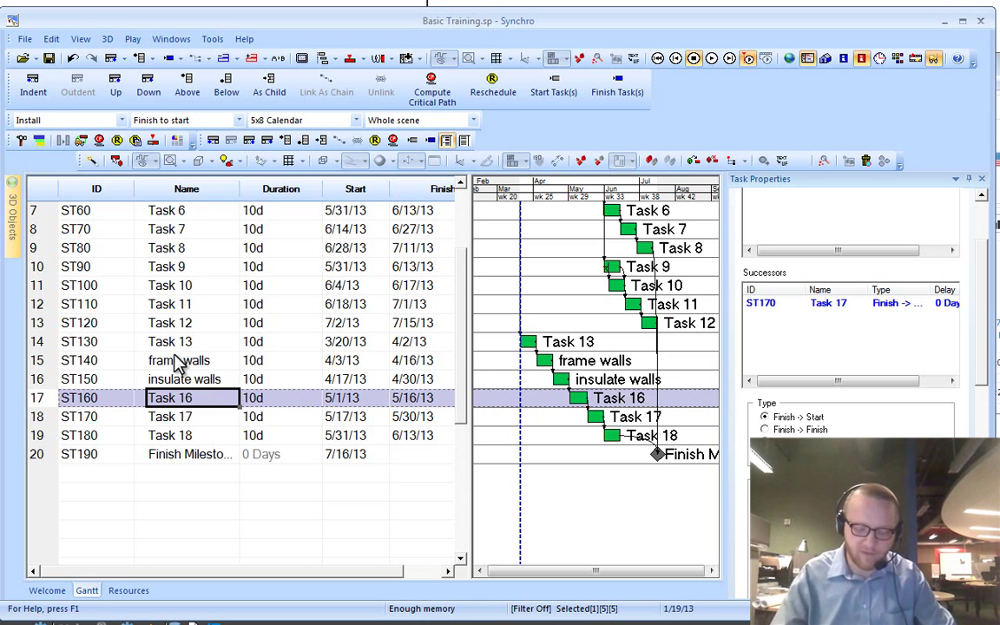
text(Drywall)
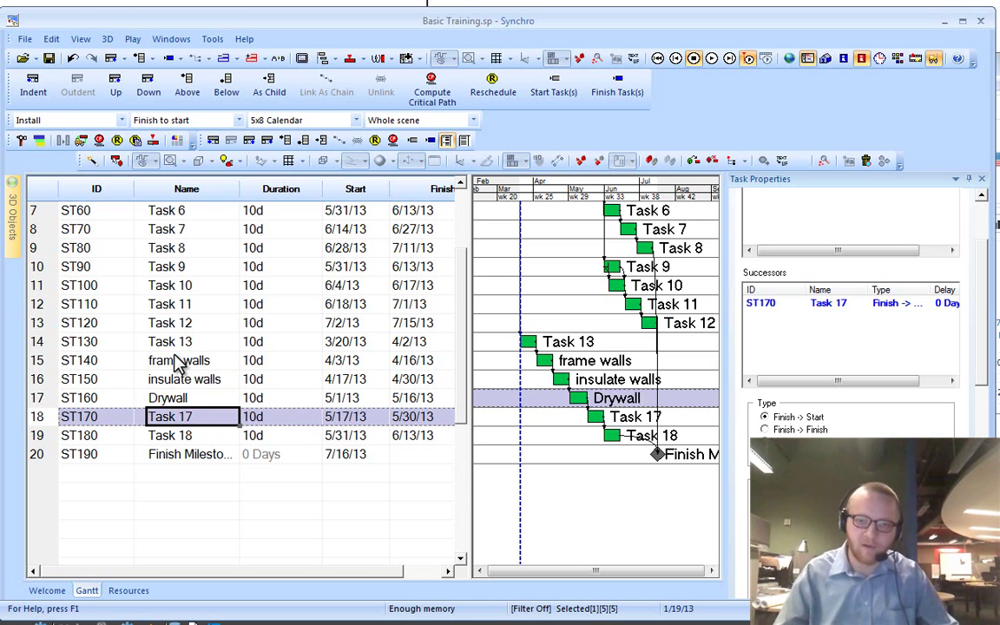
- Dissolve the insulate walls task between frame walls and Drywall, and reschedule the project
click(200, 380)
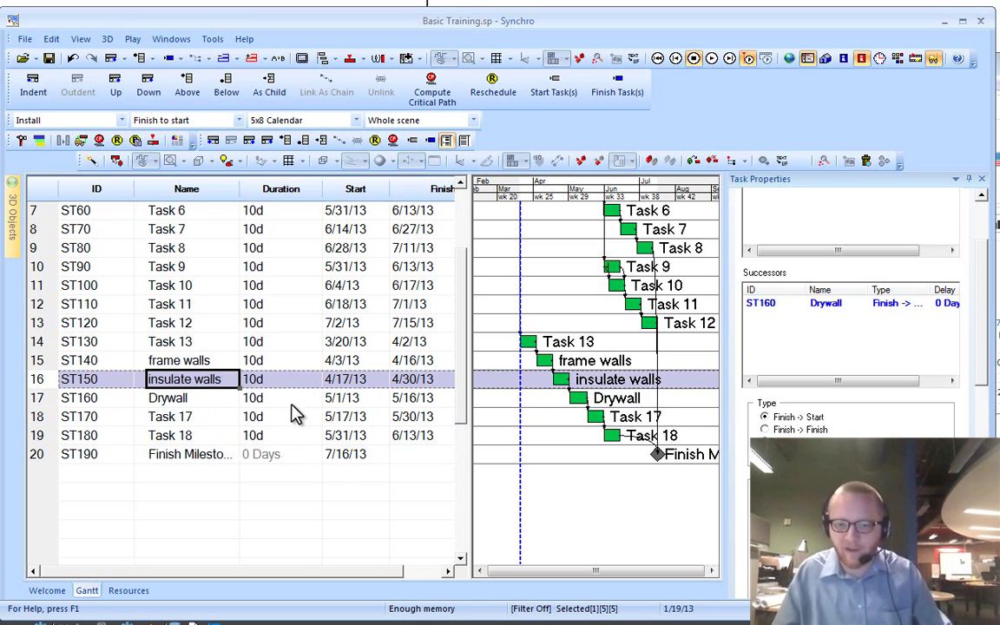
right_click(212, 383)
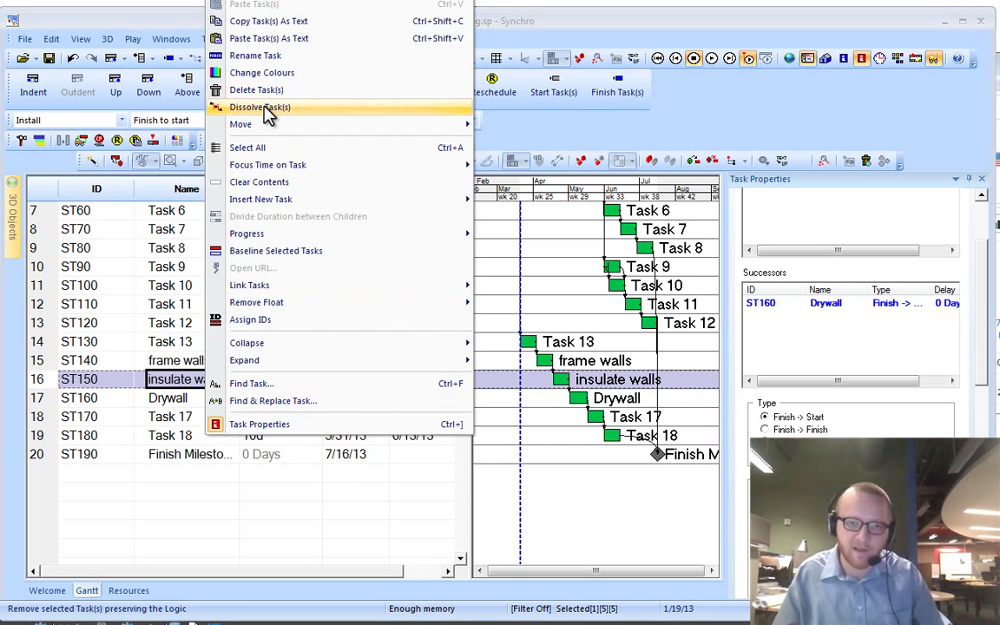
click(261, 105)
click(366, 360)
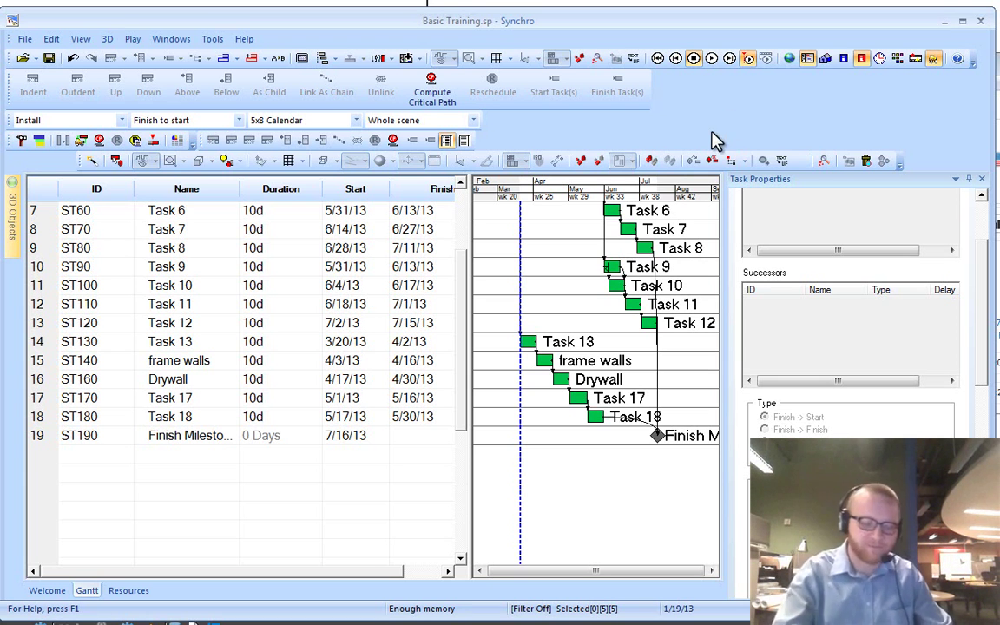
- Switch to the OneNote page and check off Dissolving under Special Tools
key(alt+Tab)
click(229, 514)
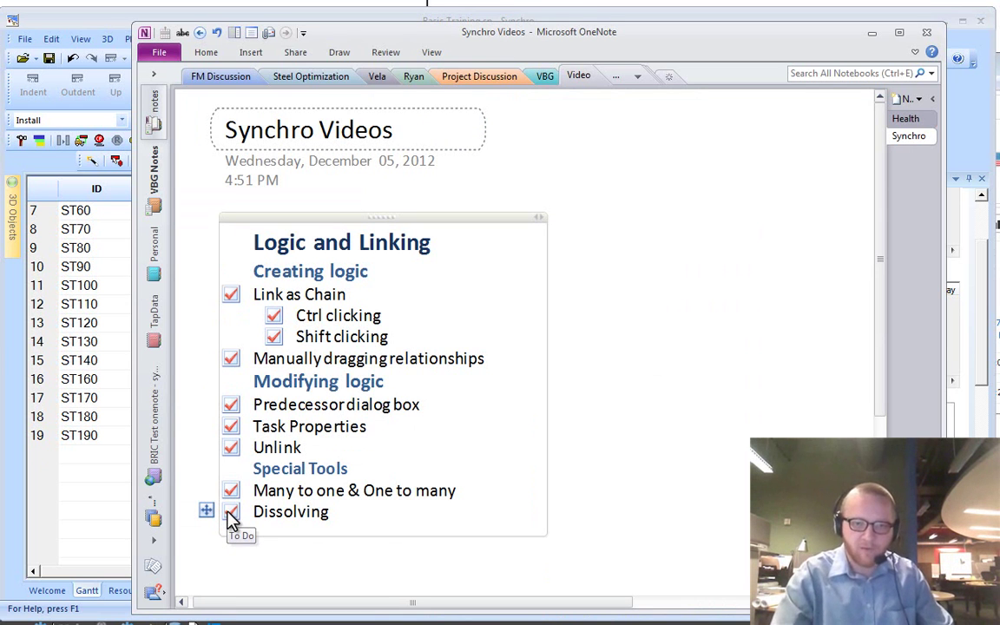